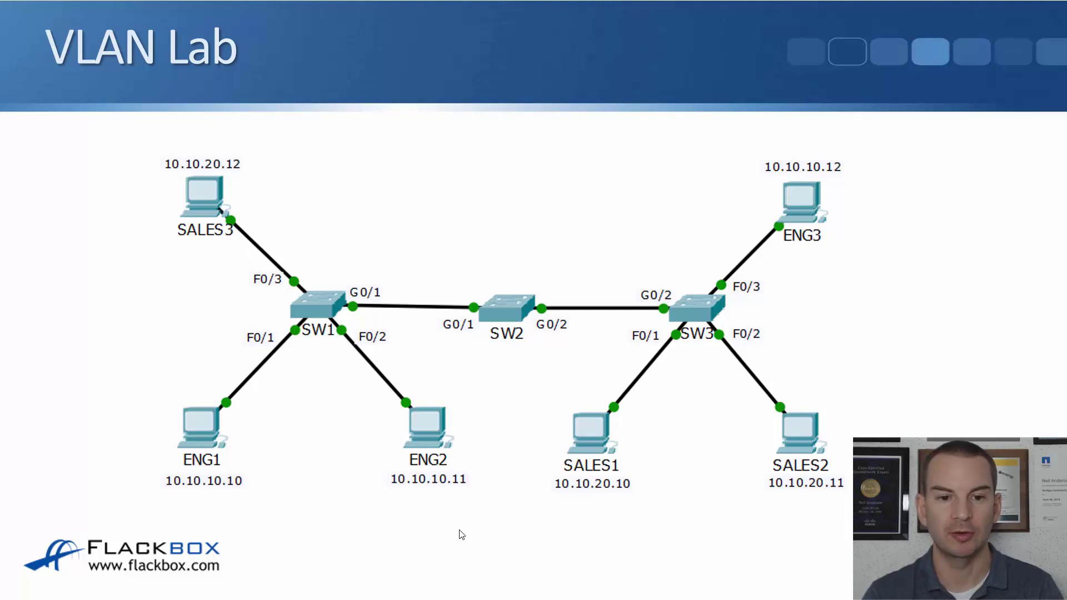
Switch to the SW1 console and run sh vlan brief to examine the port assignments of the Eng and Sales VLANs and Gig0/1
key(alt+Tab)
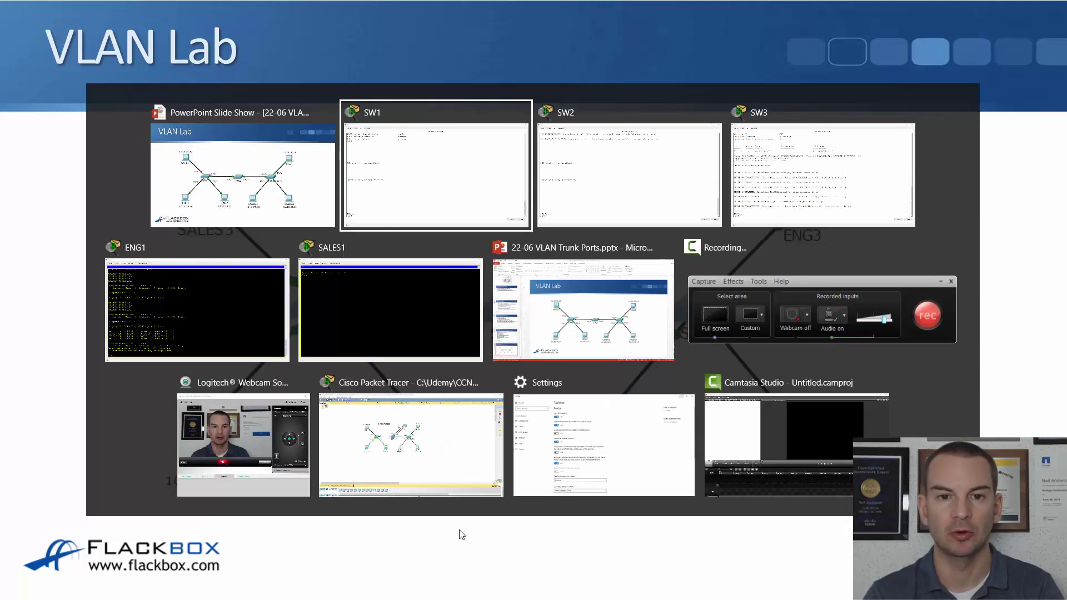
text(sh vlan brief)
key(Return)
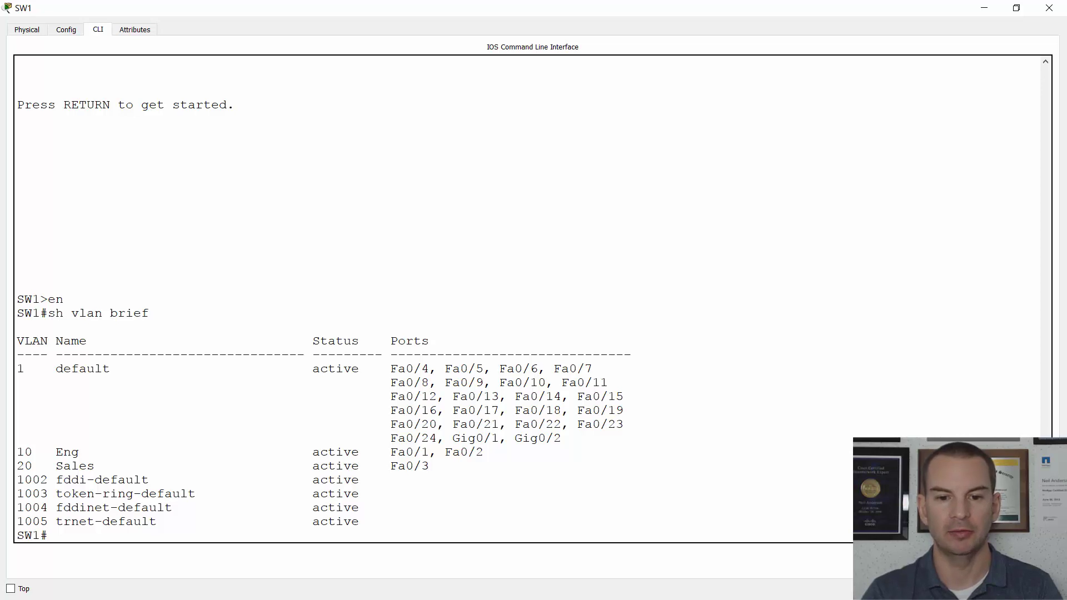
drag(483, 451, 16, 454)
drag(431, 467, 16, 467)
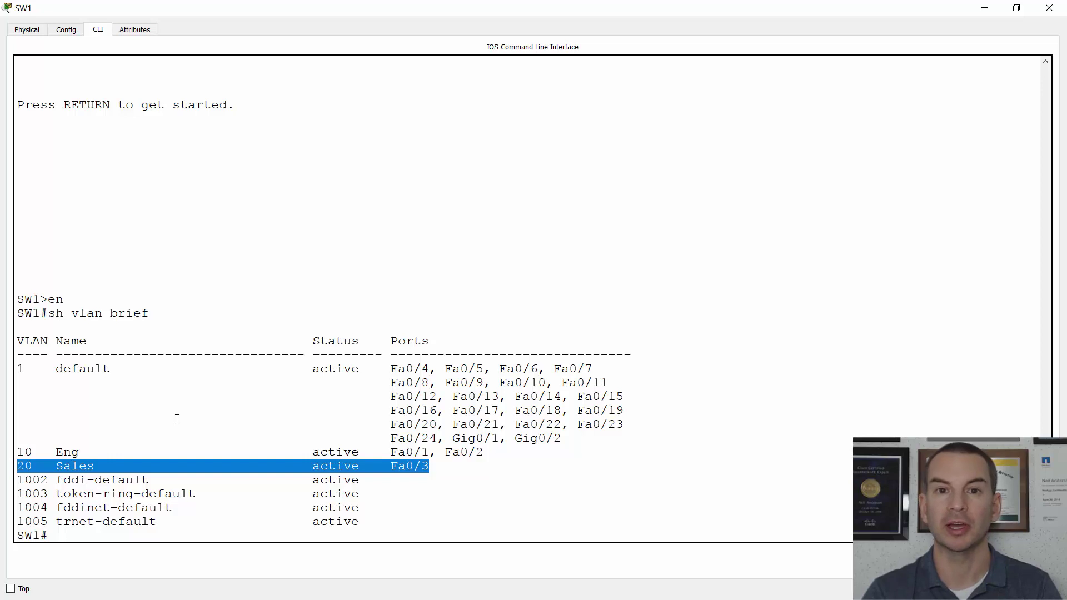
drag(502, 439, 455, 438)
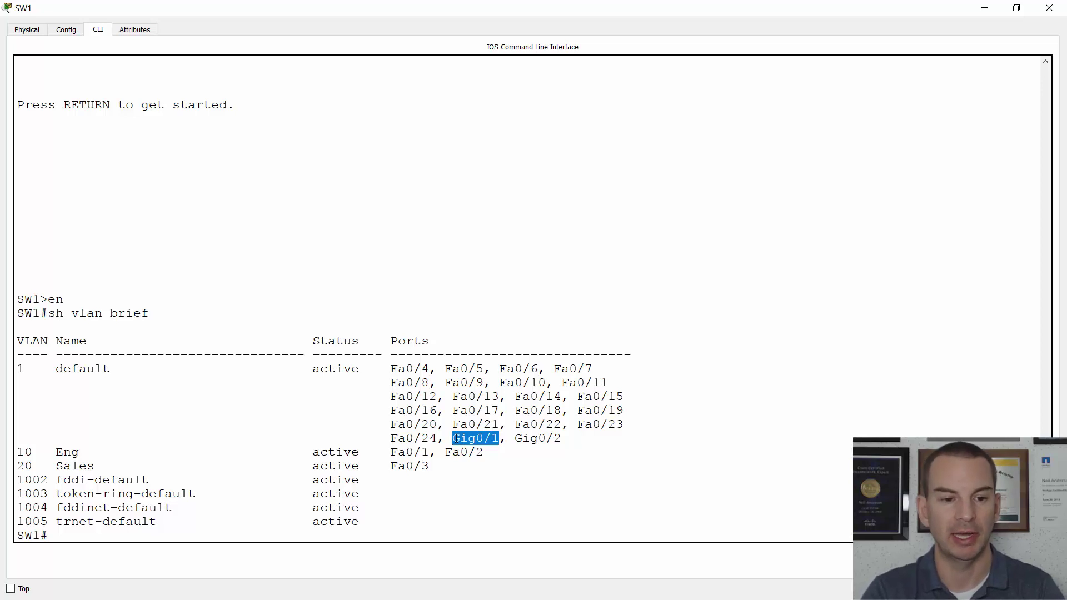
Display the switchport details of interface g0/1 on SW1 and check its access mode VLAN
text(sh int)
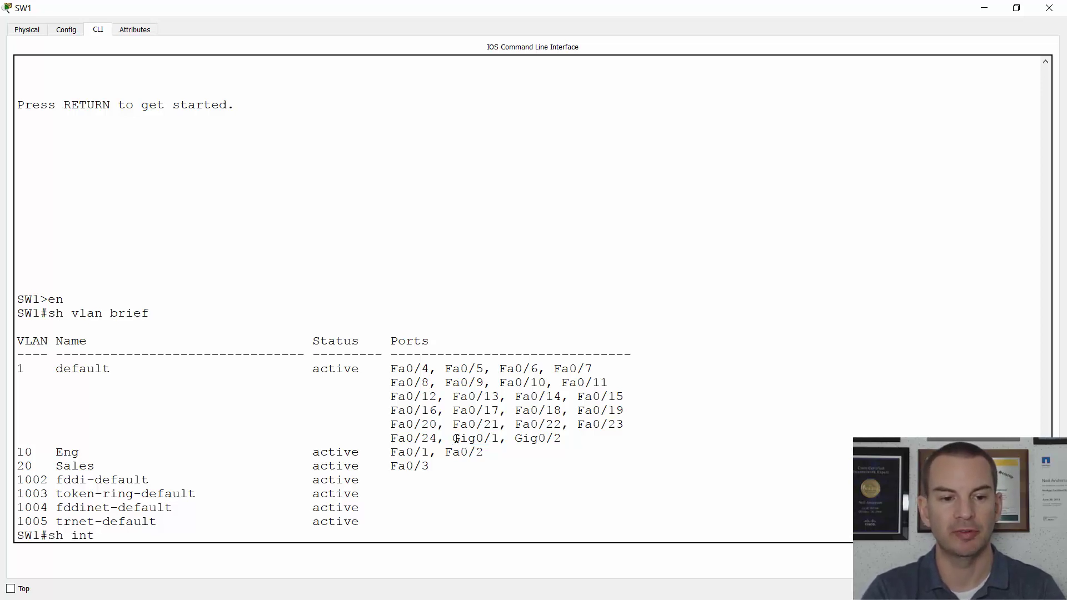
text( g0/1)
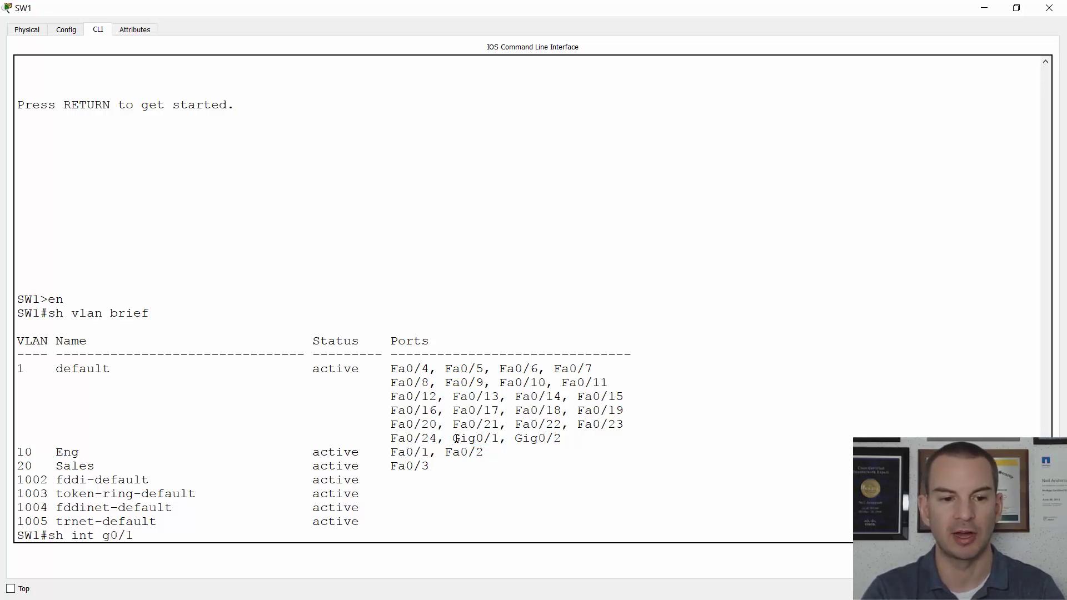
text( switchport)
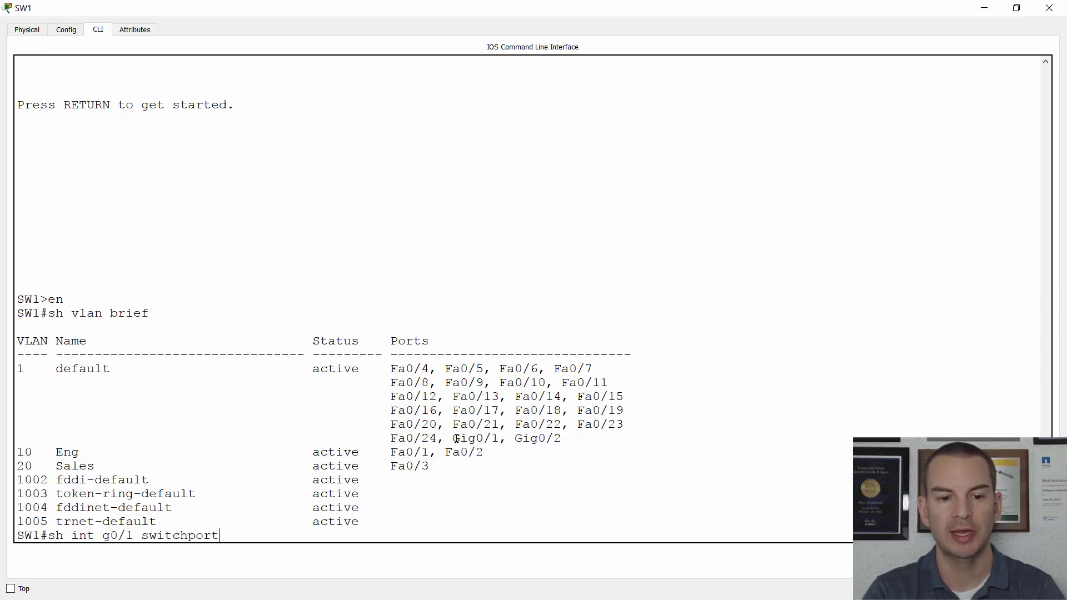
key(Return)
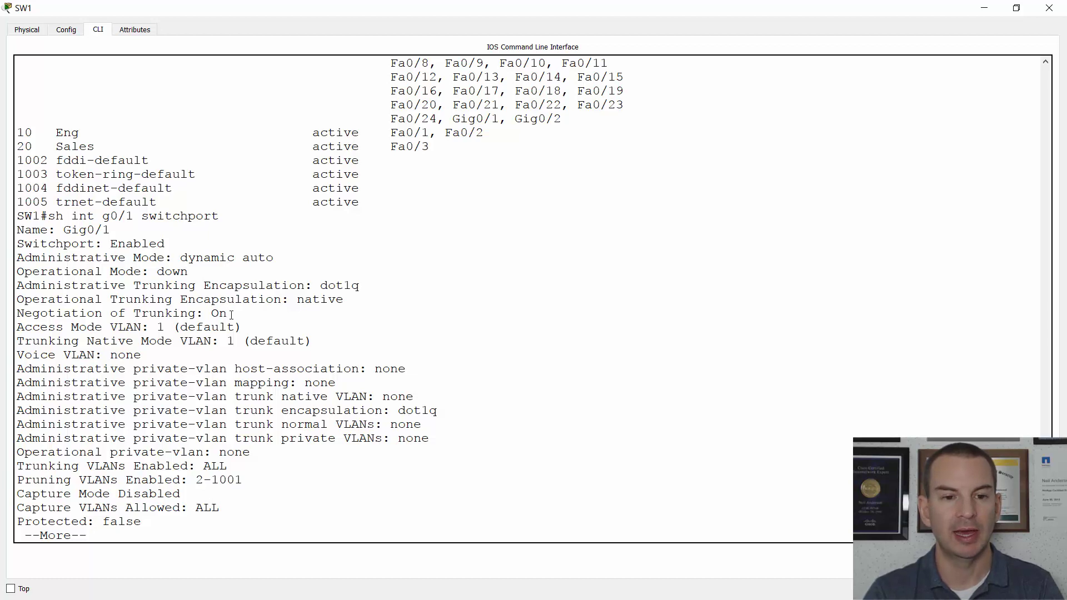
drag(242, 331, 16, 329)
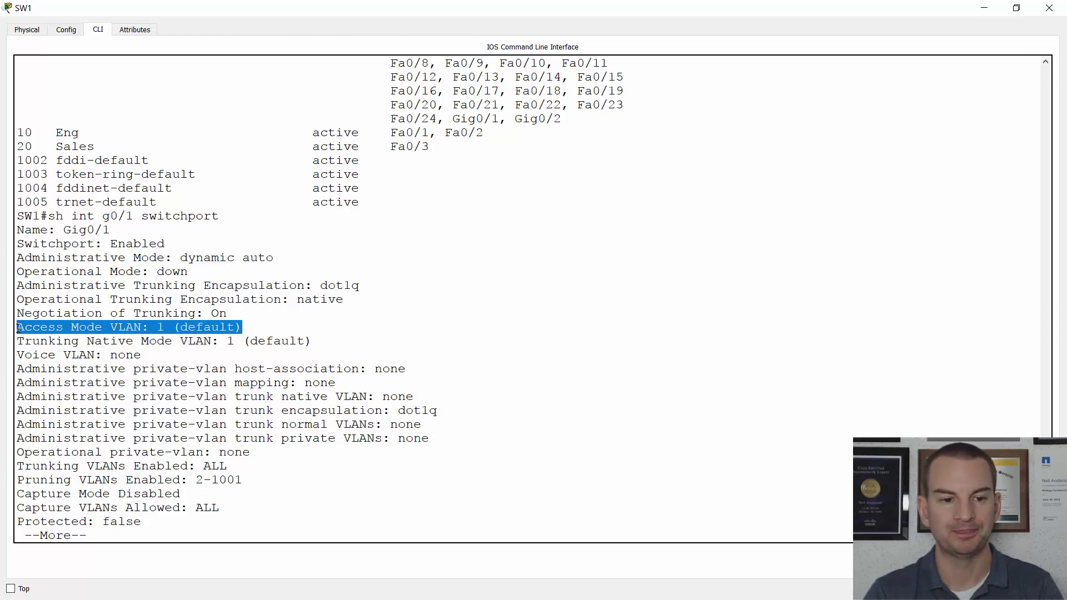
key(space)
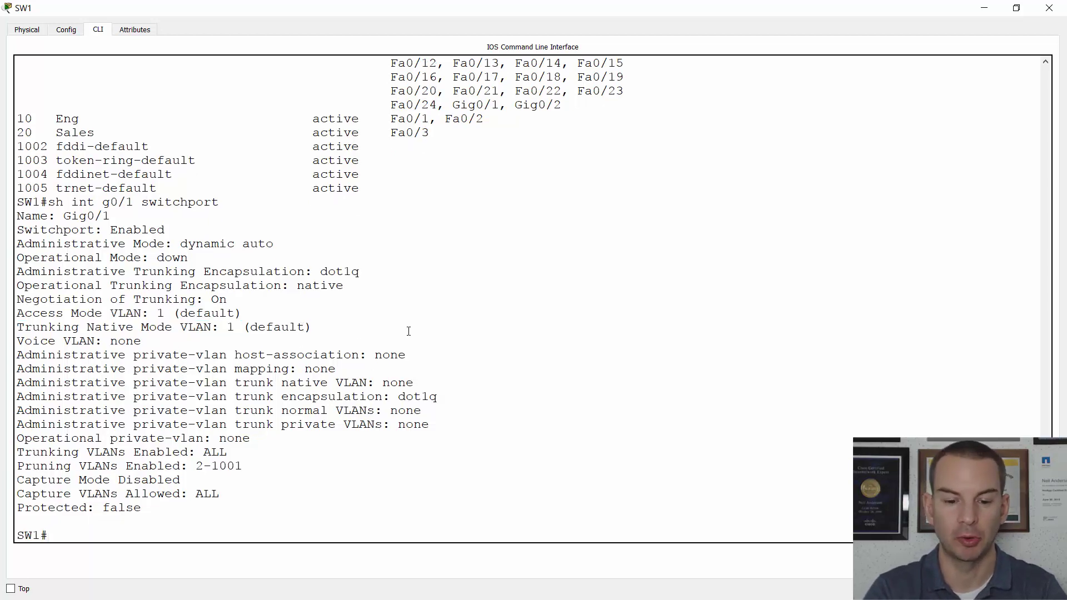
Enter global configuration mode on SW1 and create VLAN 199 with the name Native
text(config t)
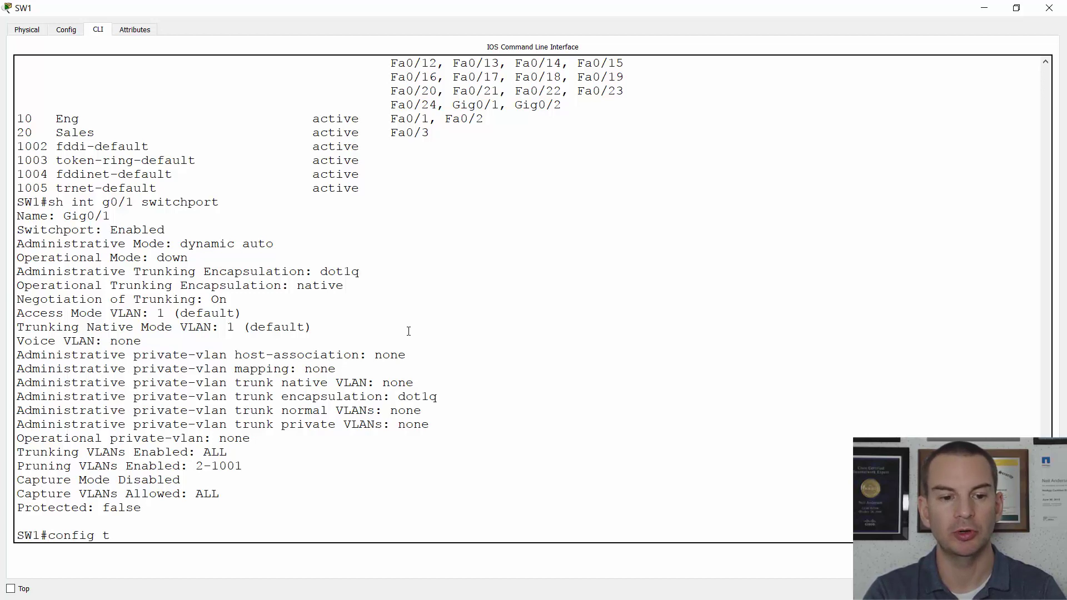
key(Return)
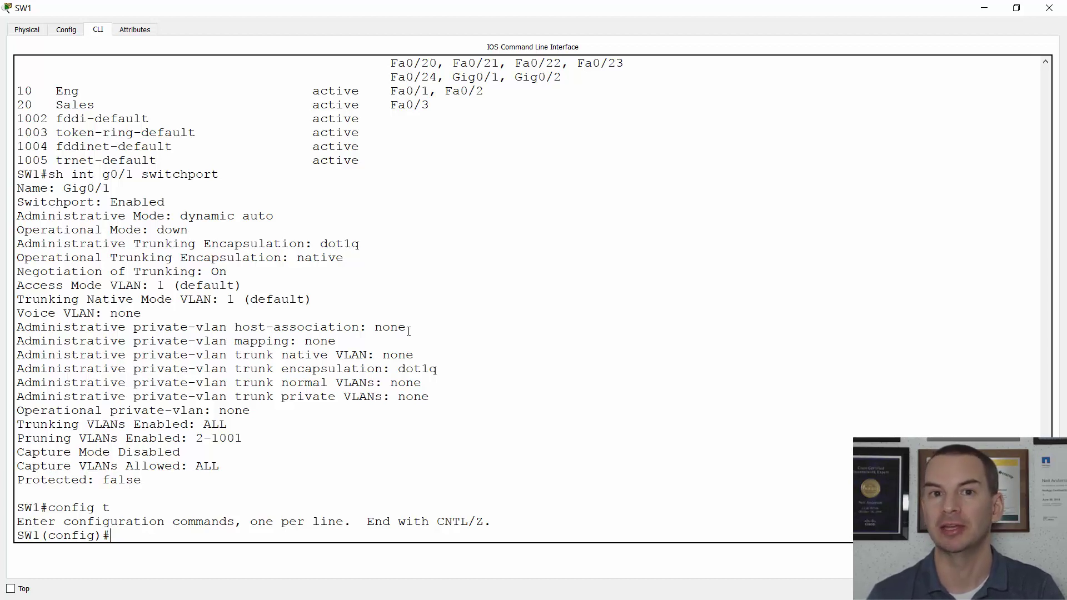
text(vlan )
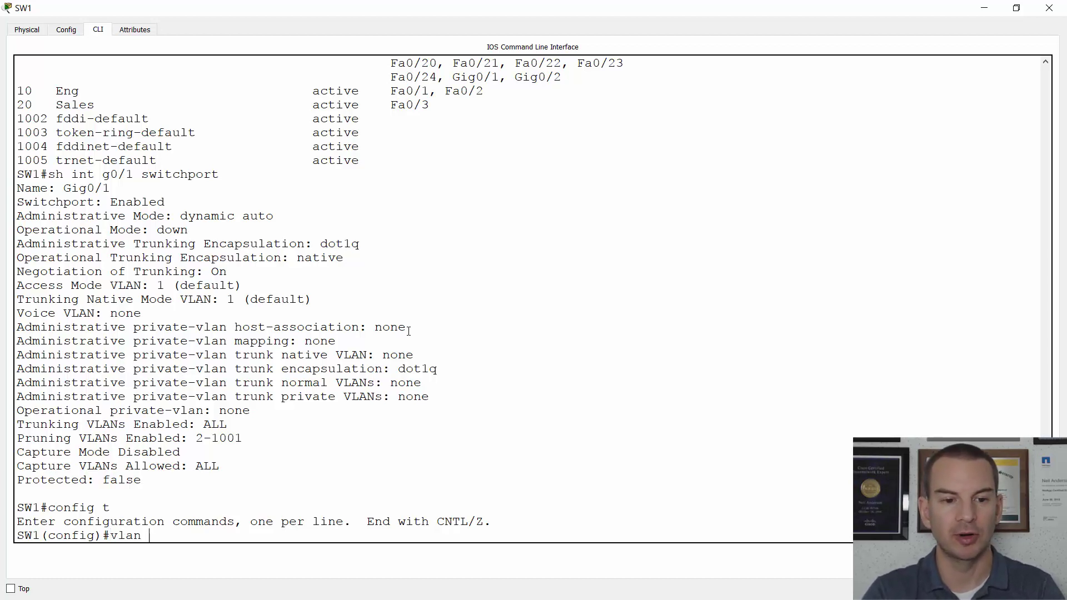
text(199)
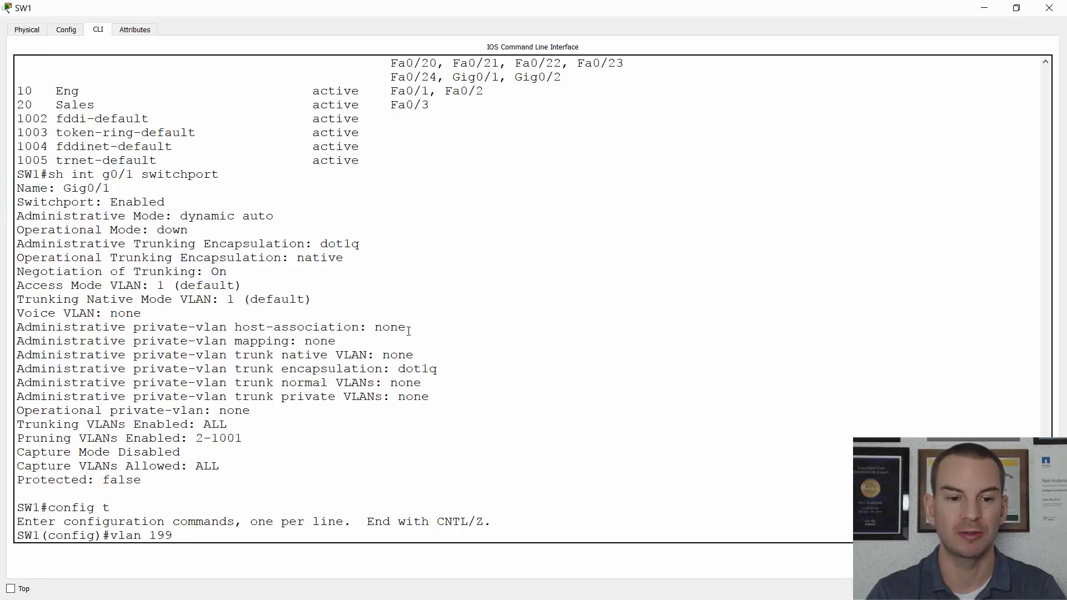
key(Return)
text(name Native)
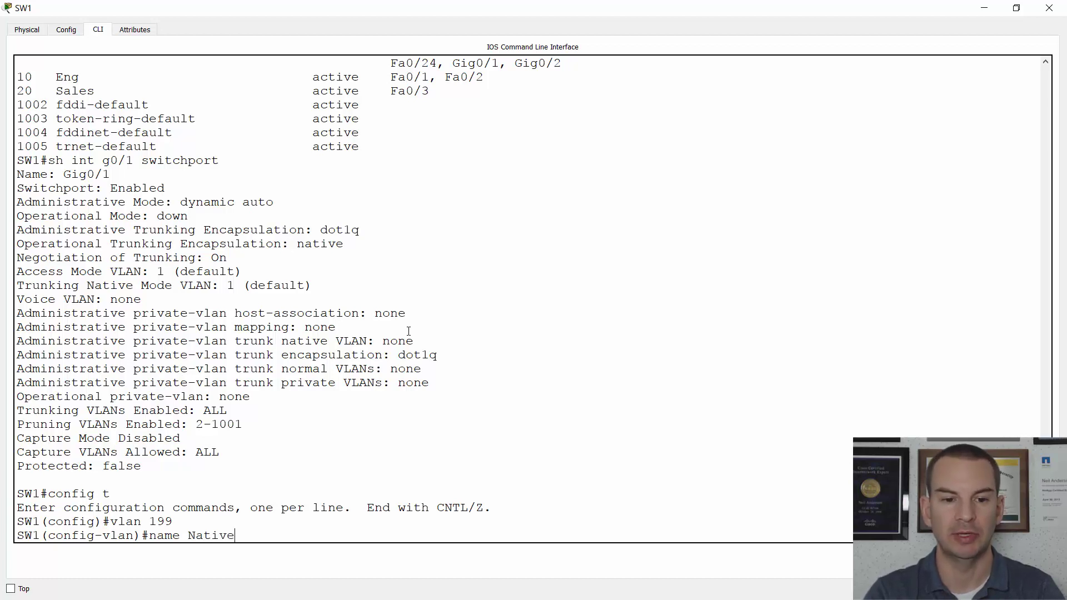
key(Return)
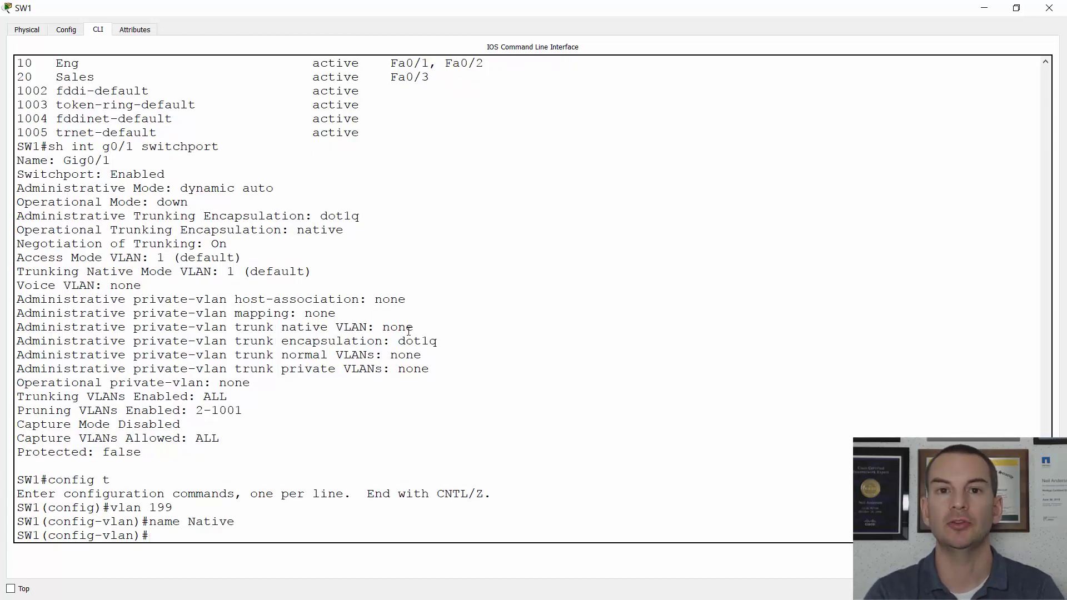
Configure interface g0/1 on SW1 as a trunk port with switchport mode trunk
text(int g)
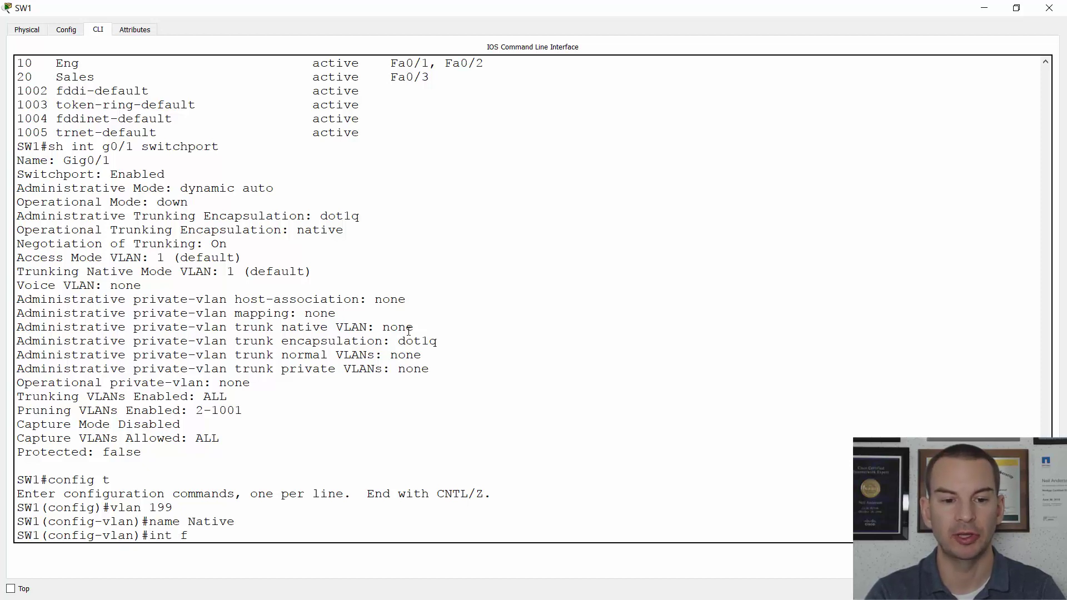
text(0/1)
key(Return)
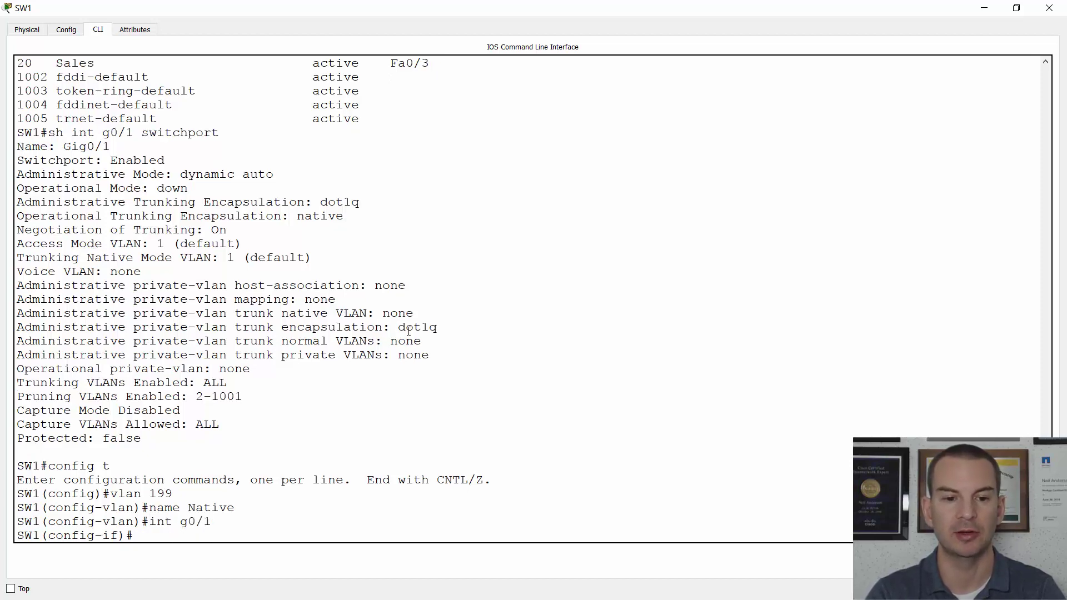
text(switch)
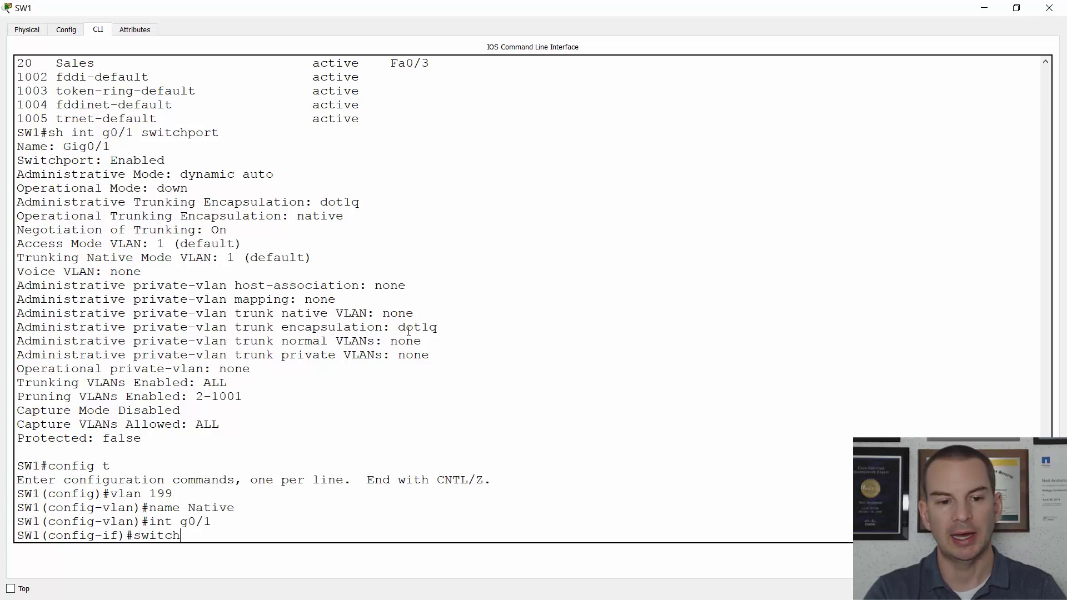
text(port mod)
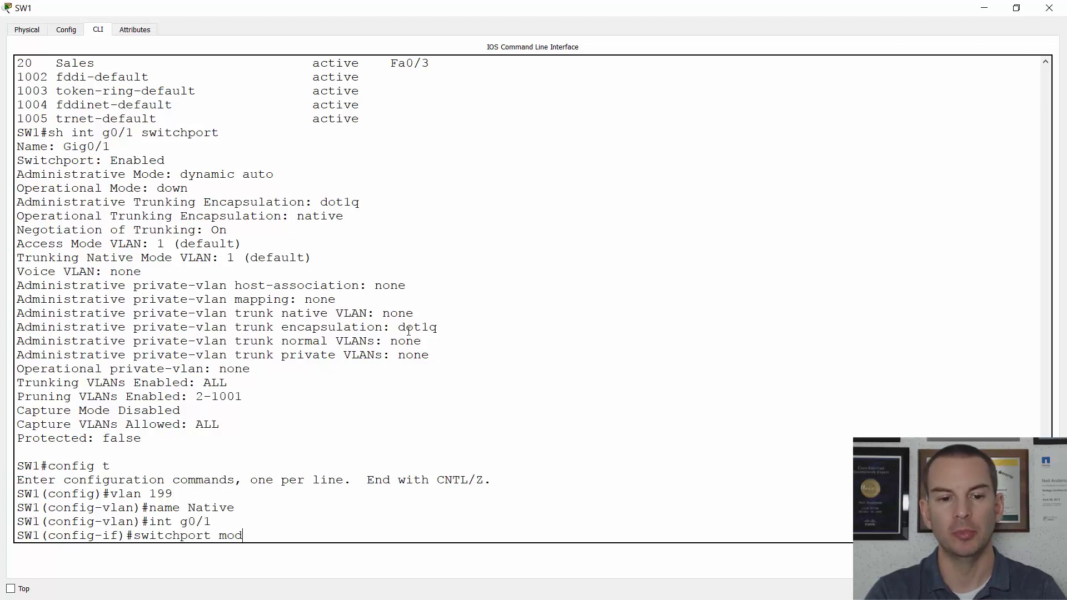
text(e trunk)
key(Return)
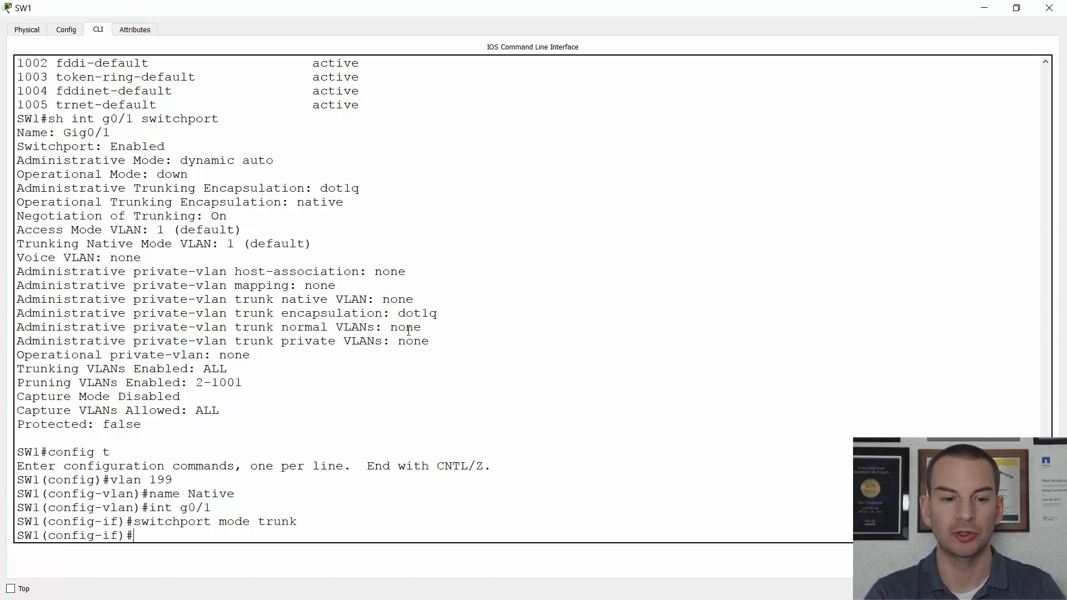
Try to set the trunk encapsulation of SW1's g0/1 with switchport trunk encap dot1q
text(switchport)
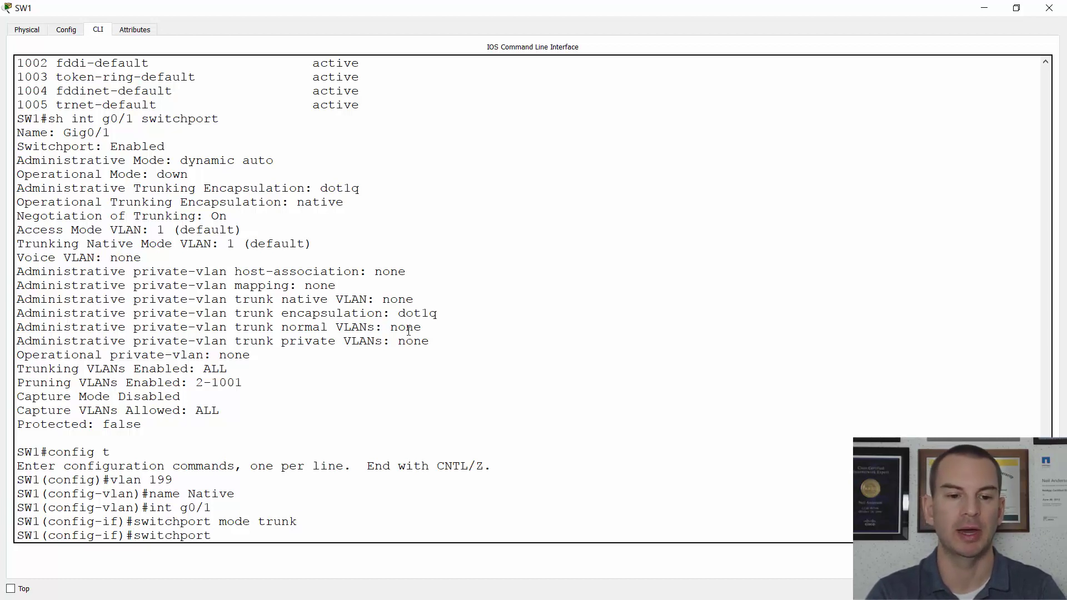
text( mode)
text( t)
key(BackSpace)
key(BackSpace)
key(BackSpace)
key(BackSpace)
key(BackSpace)
key(BackSpace)
text(trunk encap )
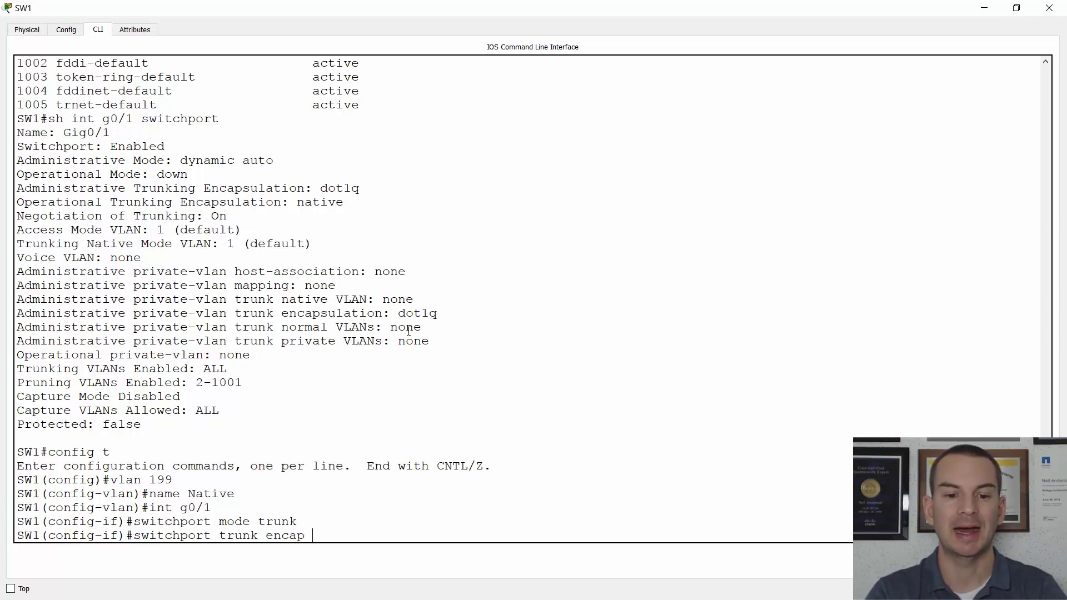
text(dot1q)
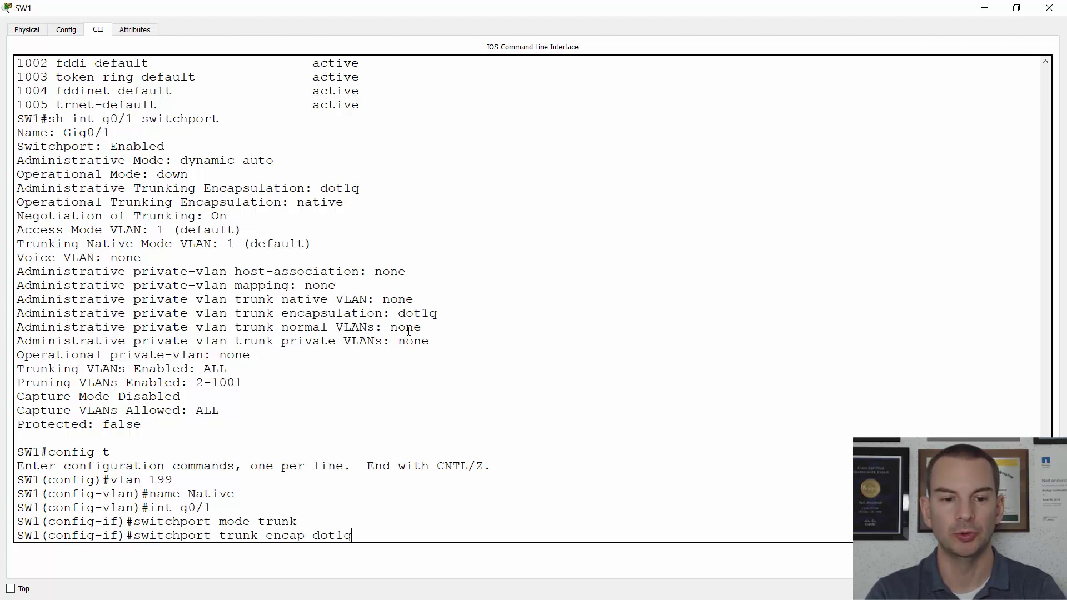
key(Return)
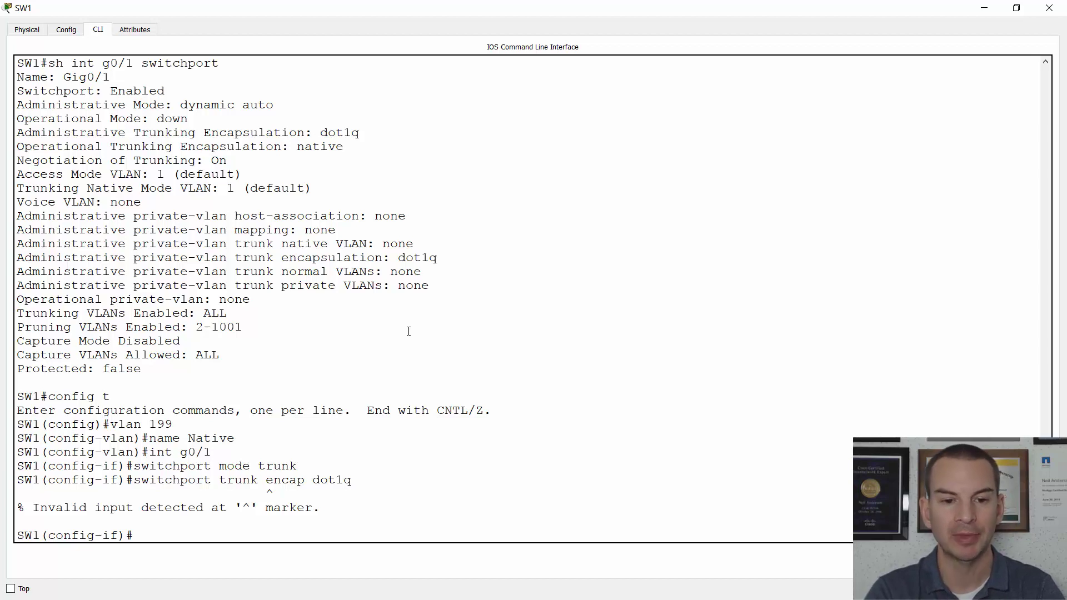
Set the native VLAN of the g0/1 trunk on SW1 to VLAN 199
text(s)
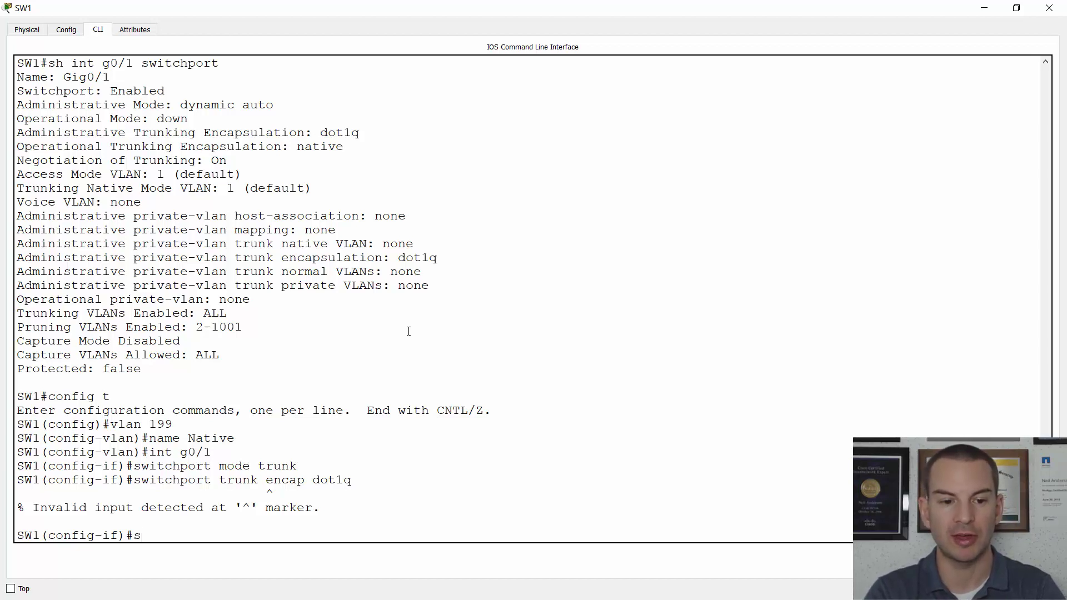
text(witchport trunk na)
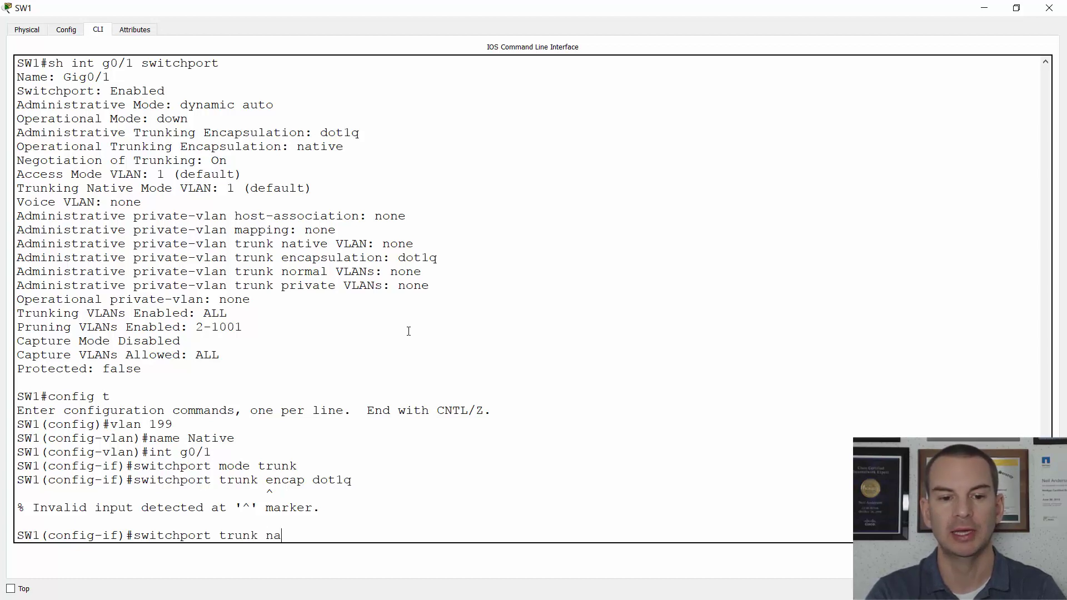
text(tive vlan 199)
key(Return)
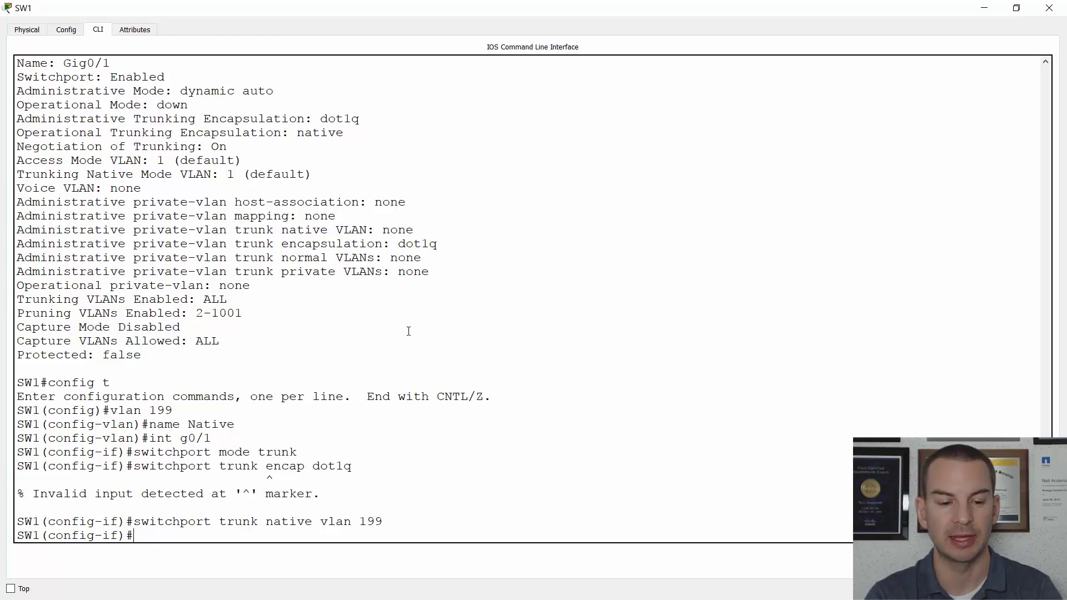
Switch to the SW2 console and list its VLANs and port assignments with sh vlan brief
key(alt+Tab)
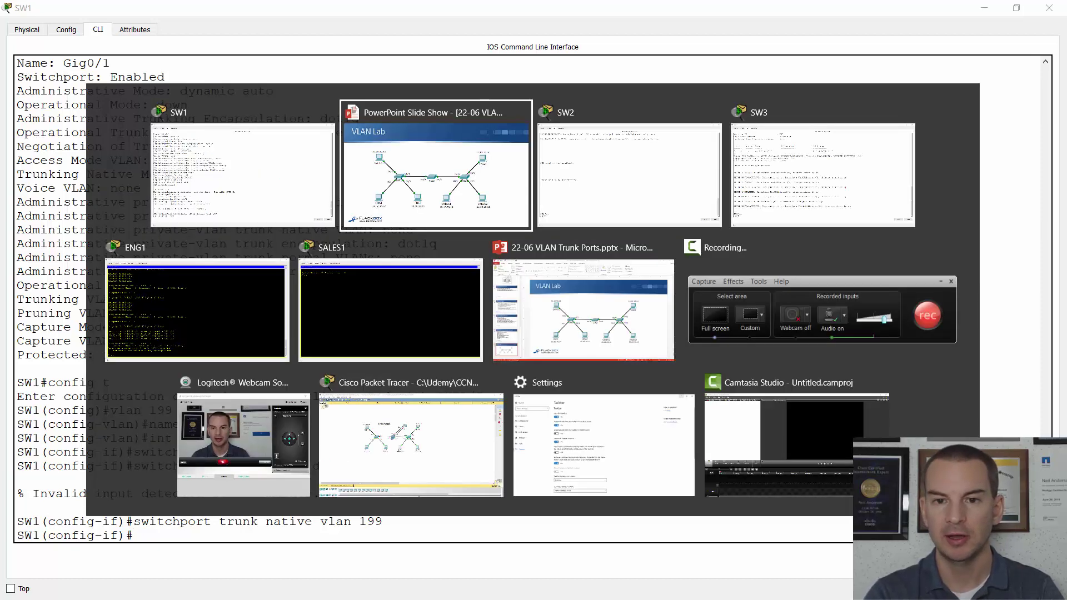
key(alt+Tab)
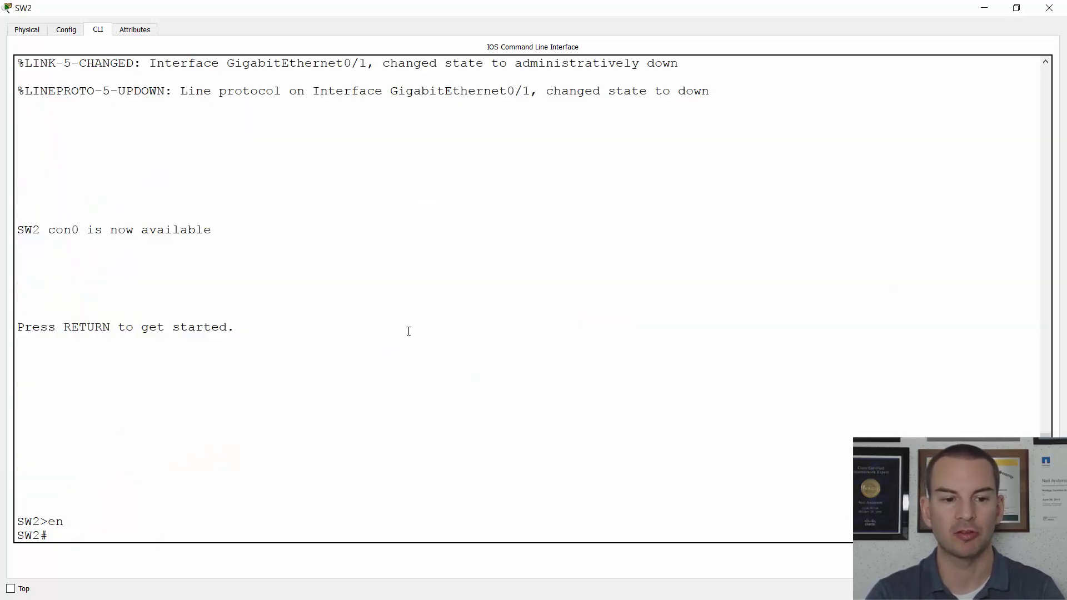
text(sh vlan b)
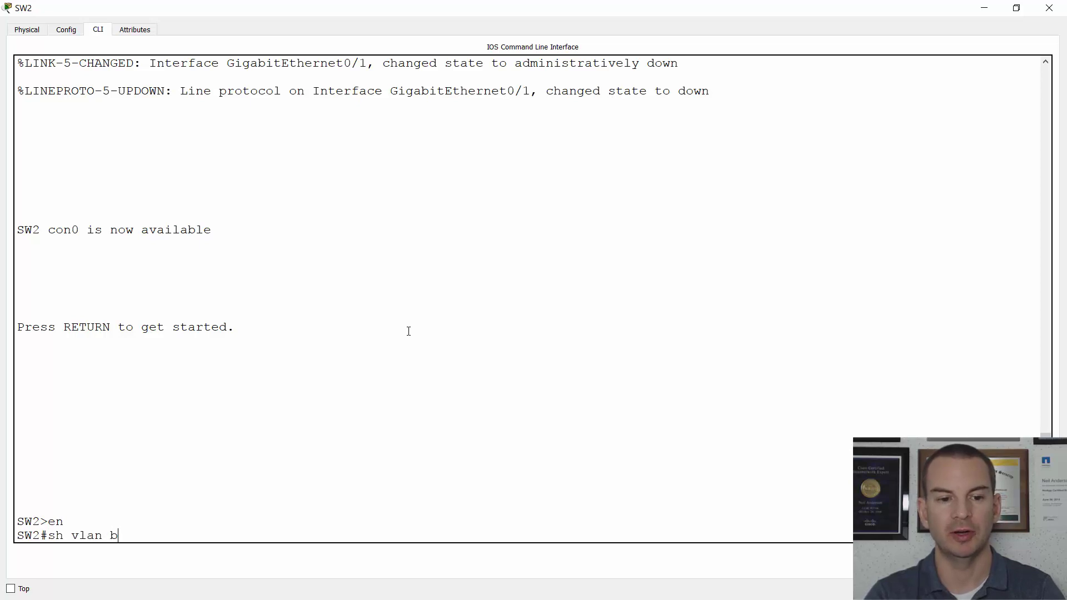
text(rief)
key(Return)
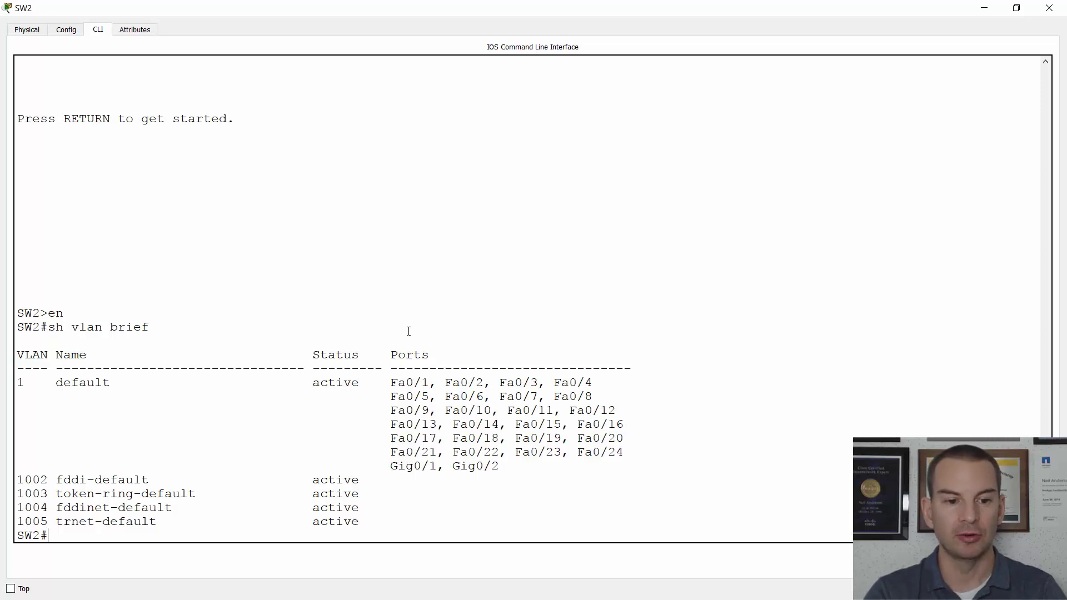
In SW2's global configuration, create VLAN 10 named Eng and VLAN 20 named Sales
text(config t)
key(Return)
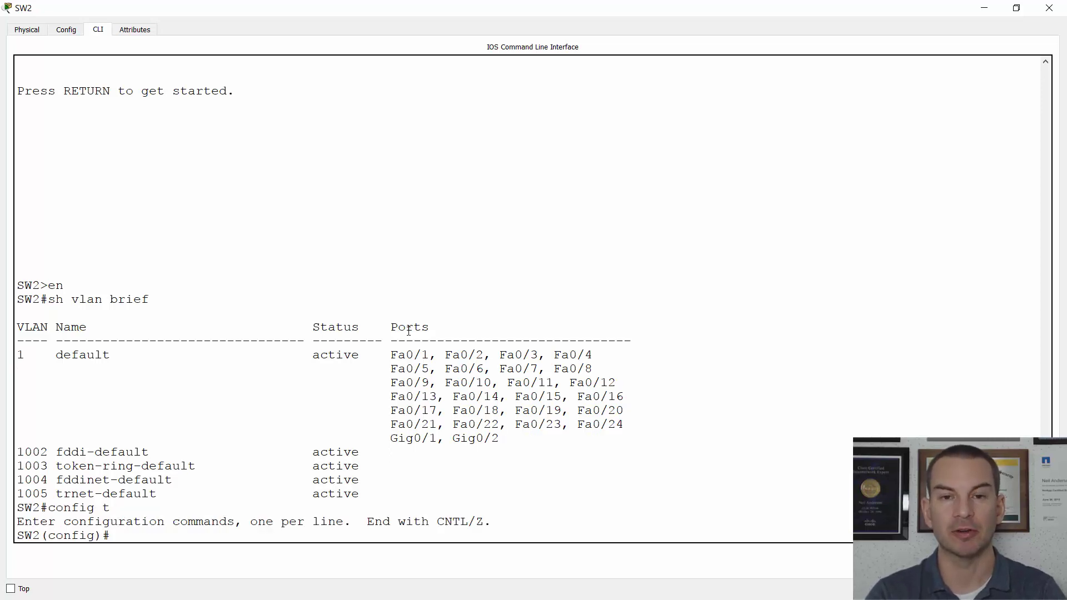
text(vlan 10)
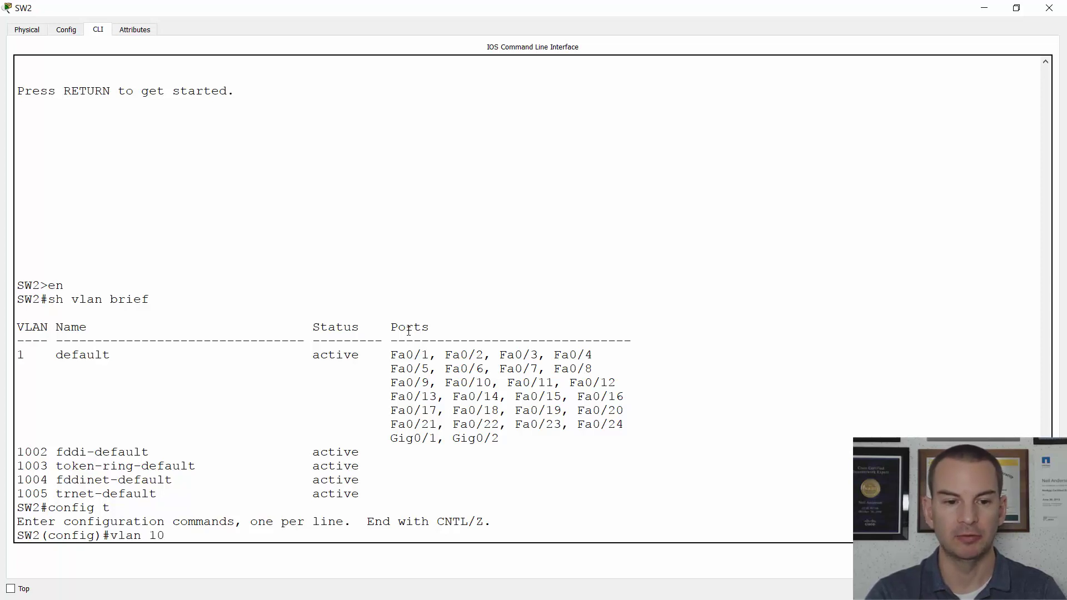
key(Return)
text(name Eng)
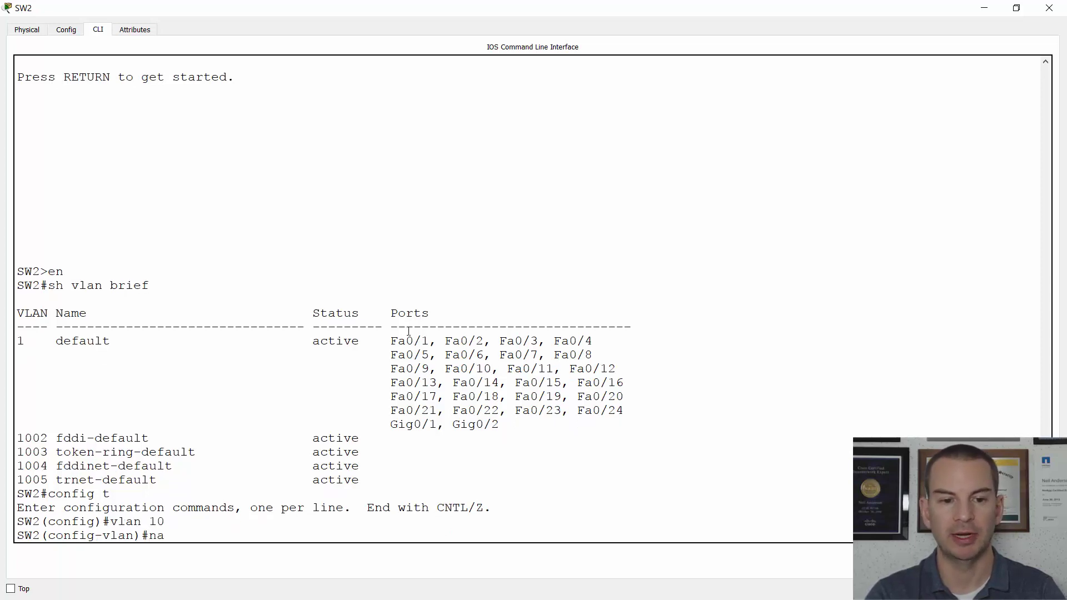
key(Return)
text(vlan 20)
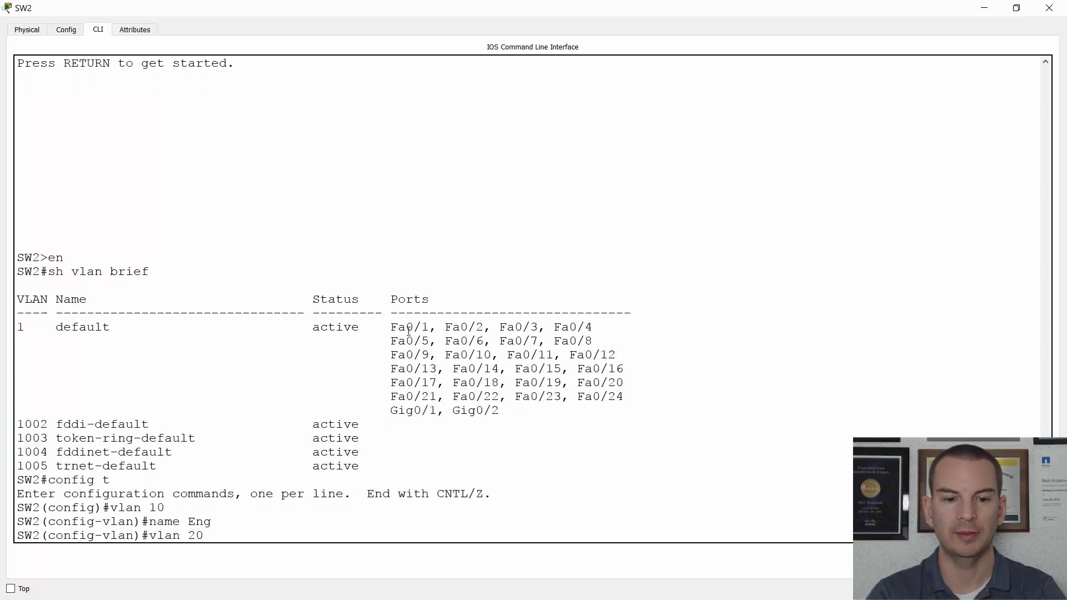
key(Return)
text(name Sales)
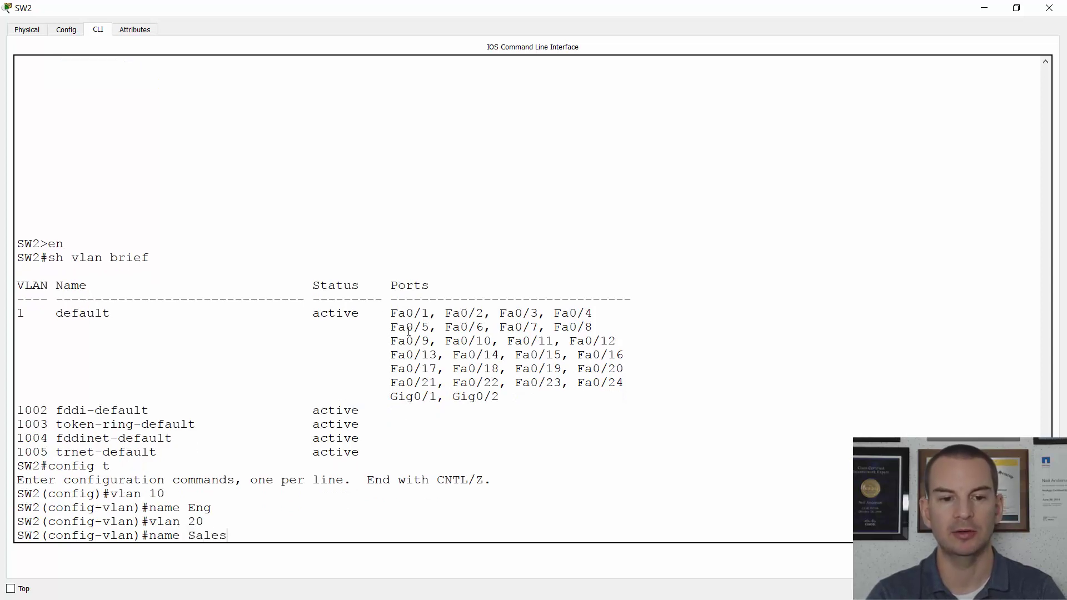
key(Return)
Create VLAN 199 on SW2 and name it Native
text(vlan 199)
key(Return)
text(name Nat)
text(ic)
text(e)
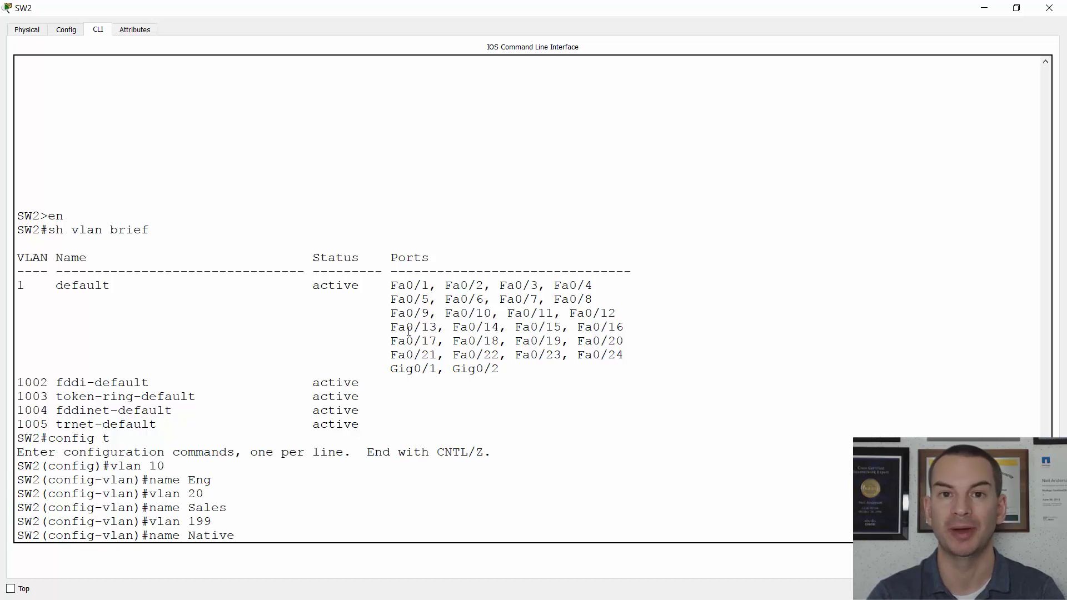
key(Return)
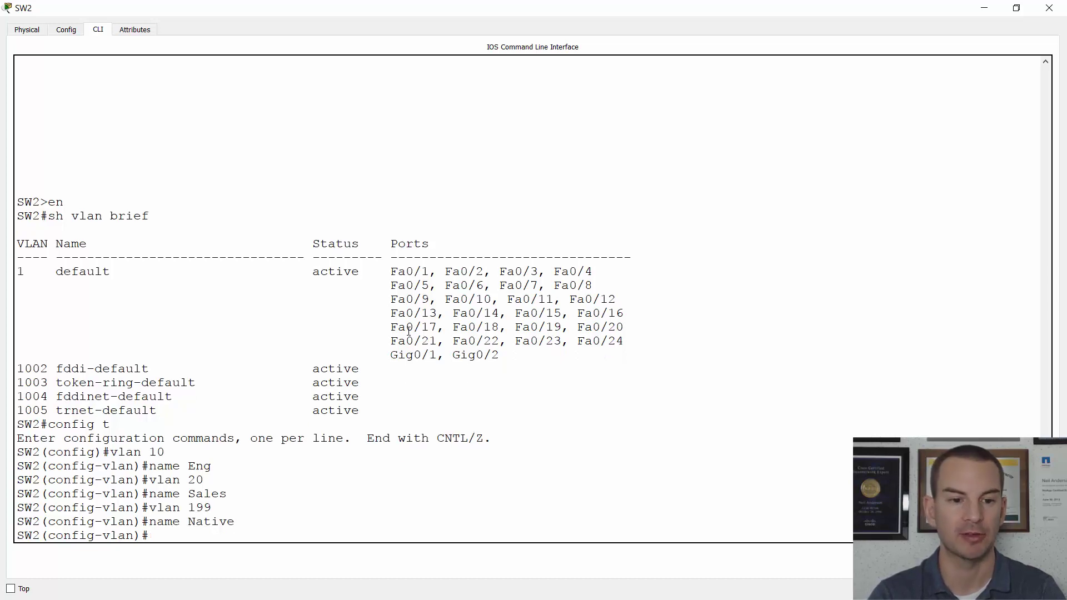
Enter interface g0/1 on SW2 and try to make it a trunk port with switch mode trunk
text(int )
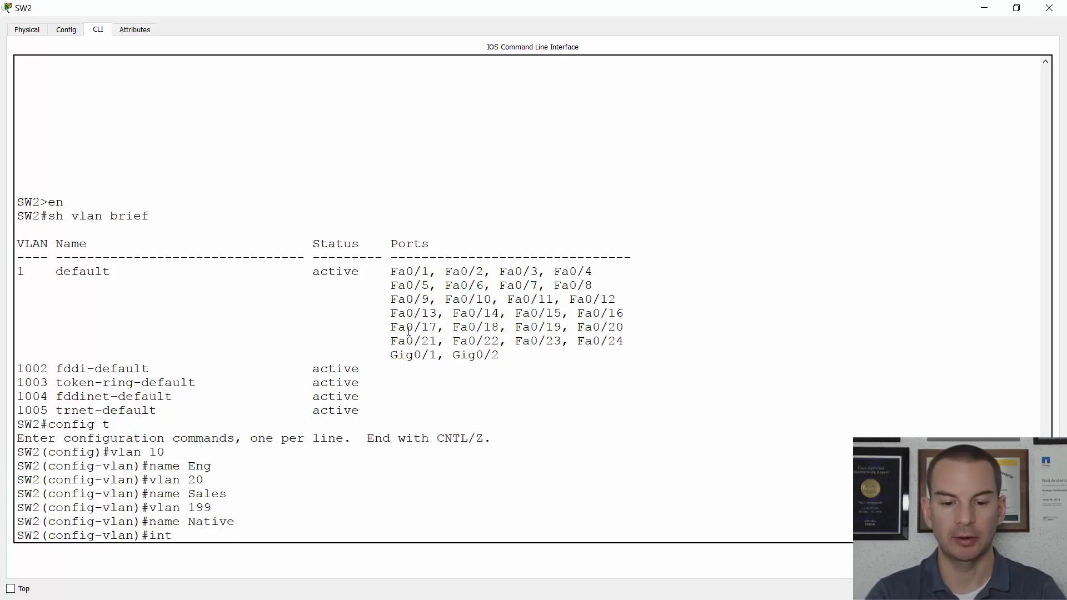
text(g)
text(0/1)
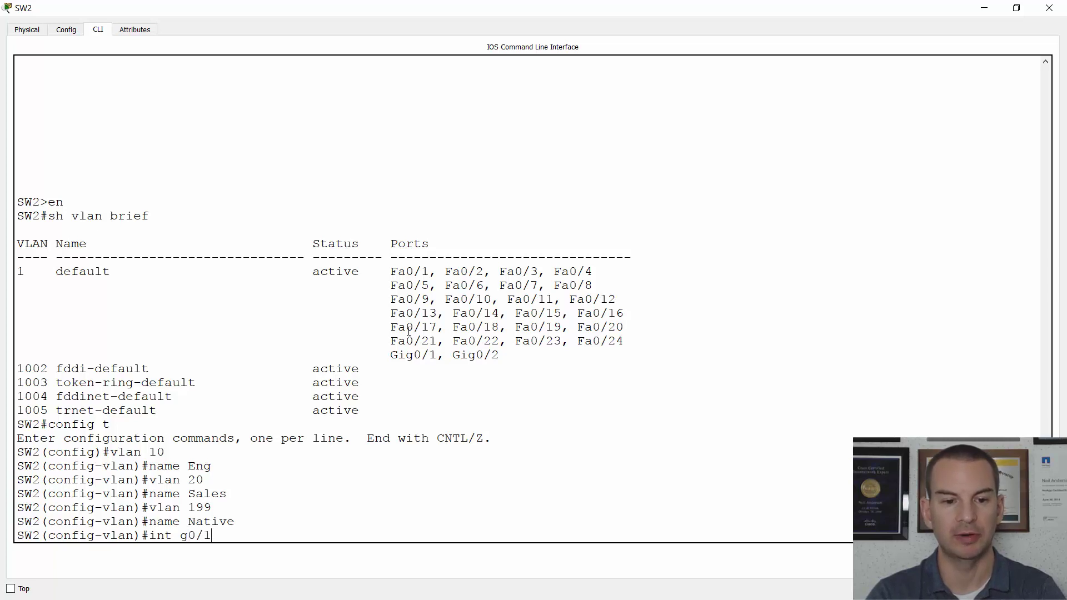
key(Return)
text(s)
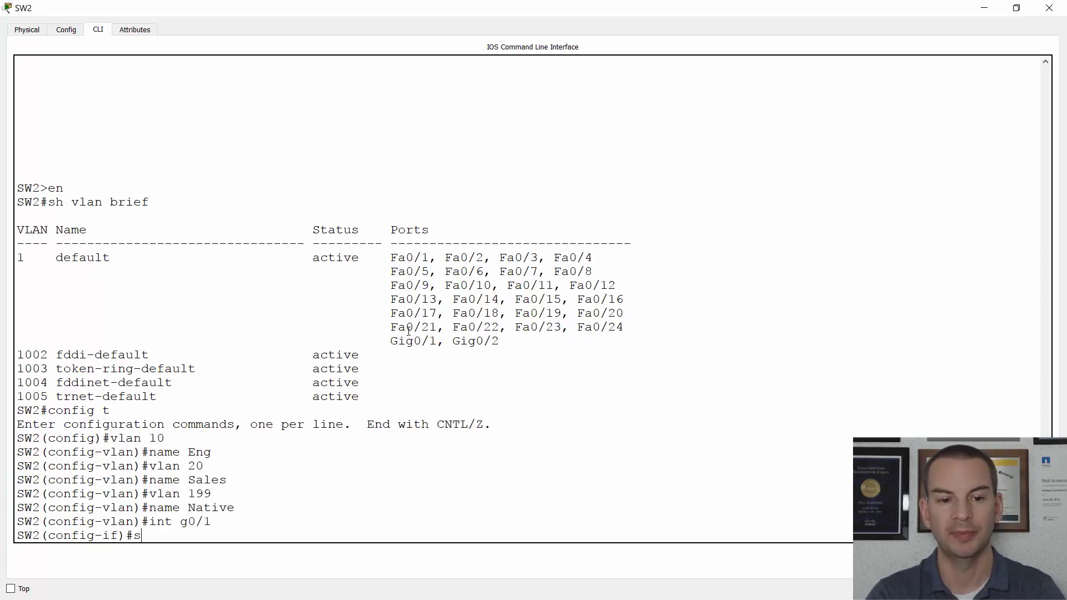
text(witch mode trunk)
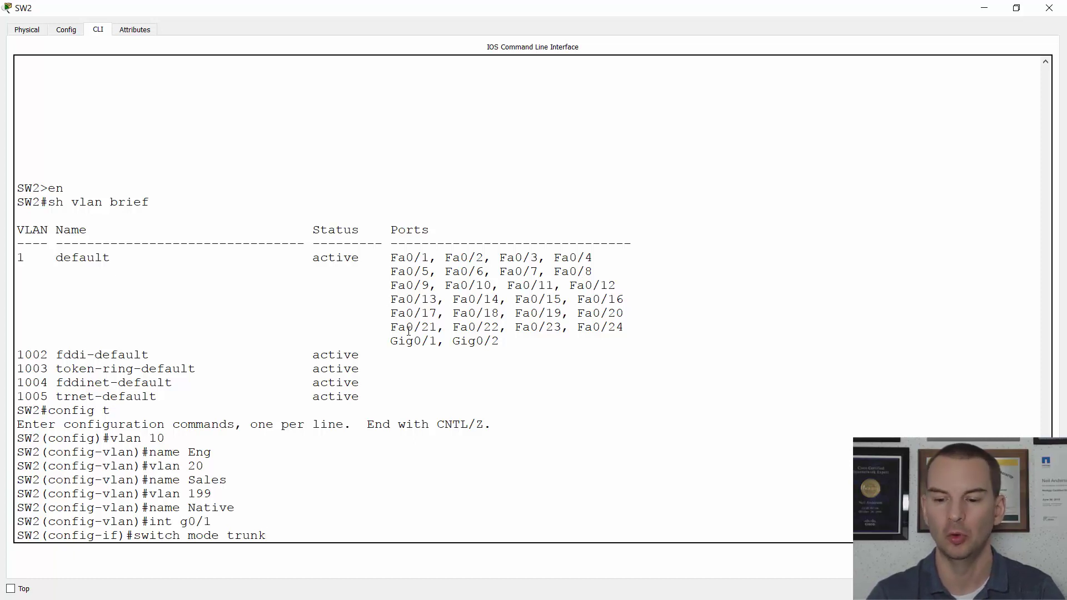
key(Return)
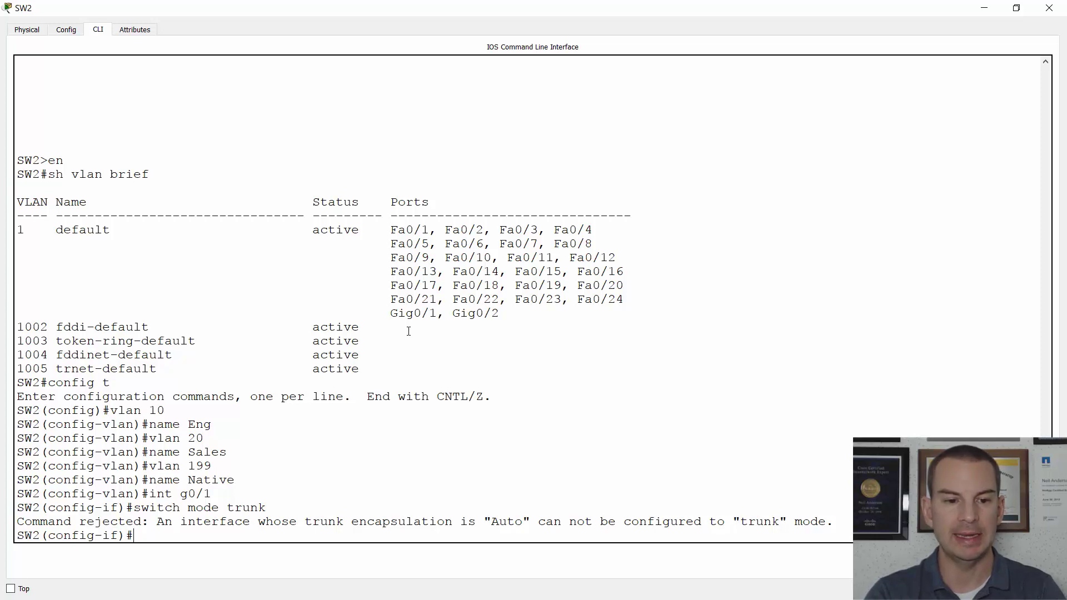
Set the trunk encapsulation of SW2's g0/1 to dot1q and put the port in trunk mode
text(swi)
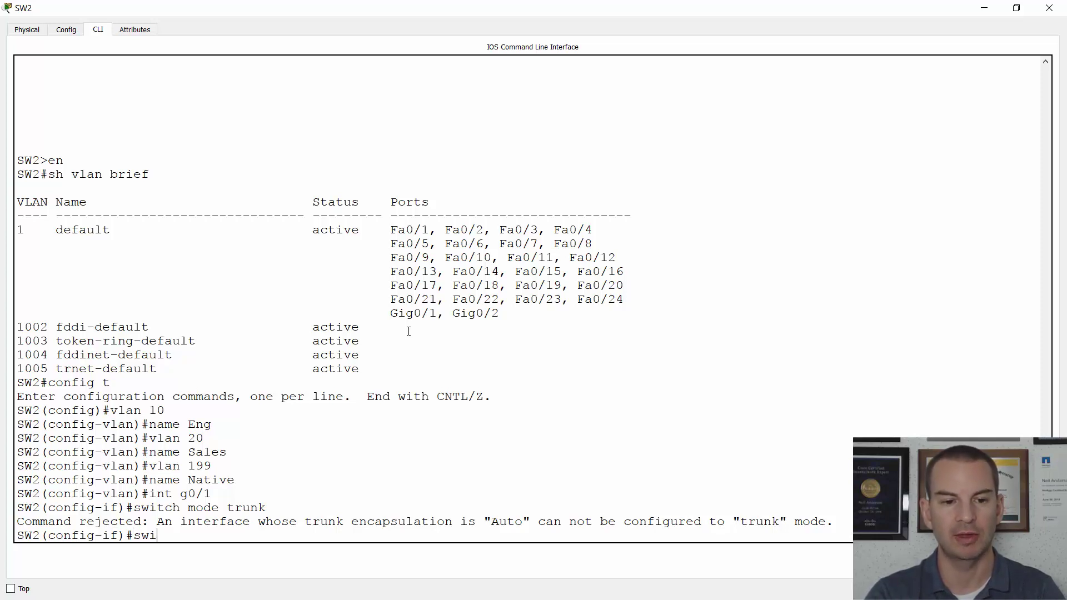
text(tch trunk enc)
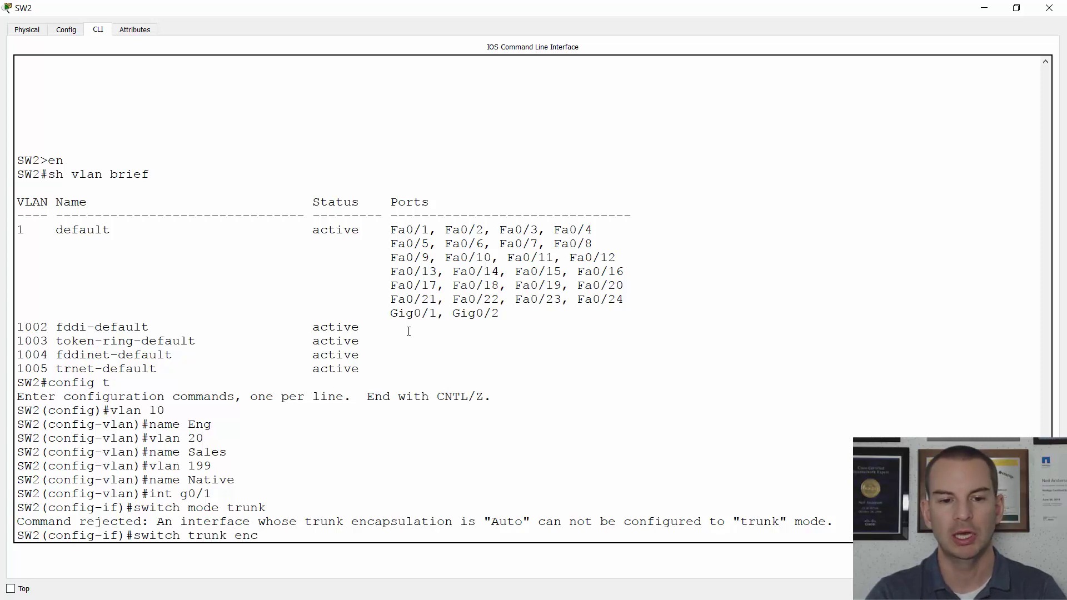
text(ap dot1q)
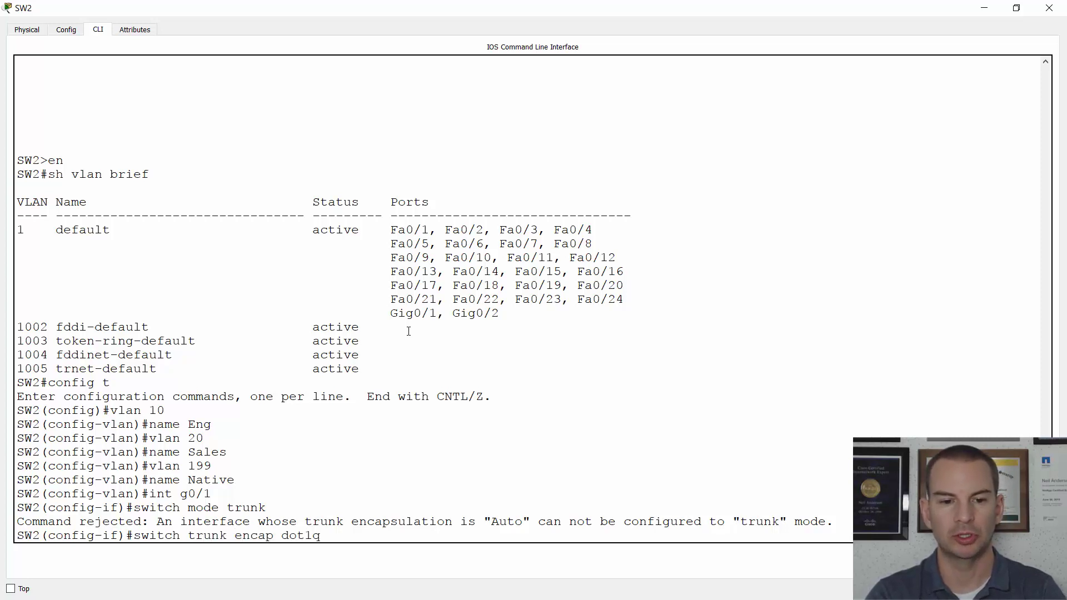
key(Return)
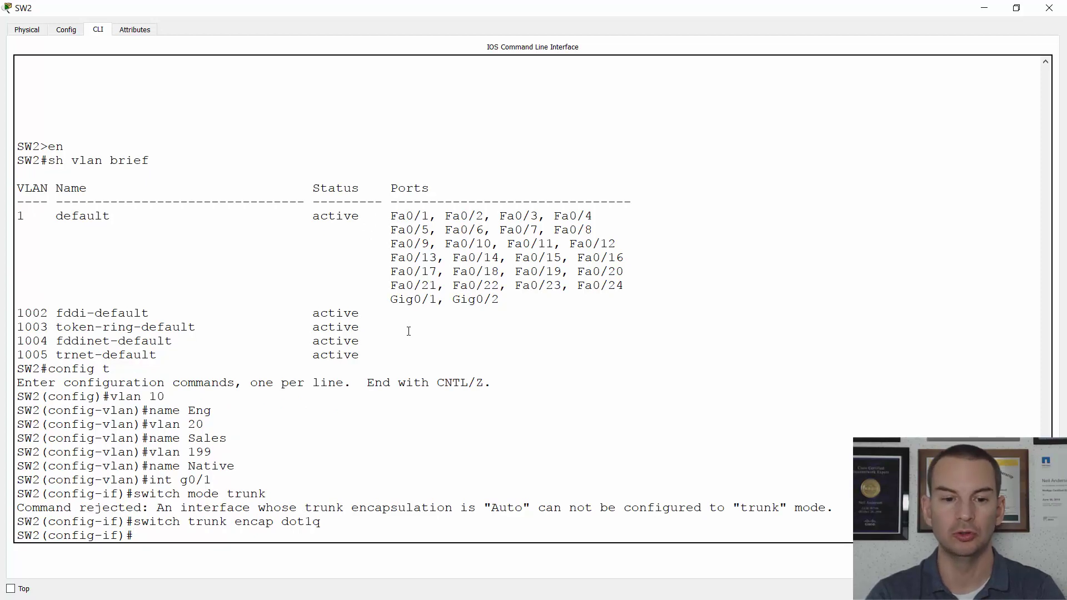
text(switch mode trunk)
key(Return)
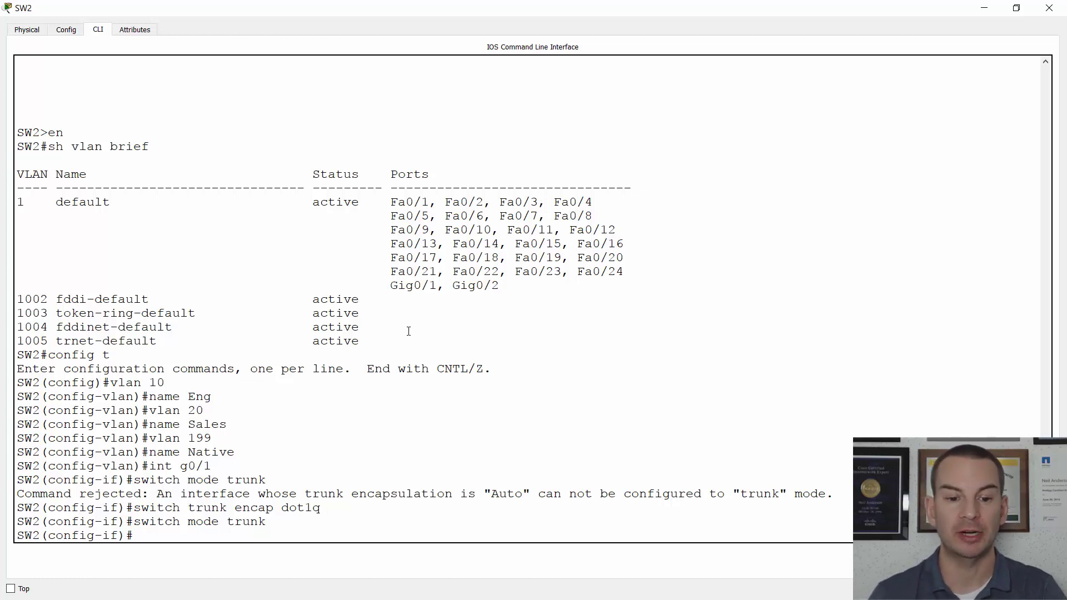
Set the native VLAN of the g0/1 trunk on SW2 to VLAN 199
text(switch)
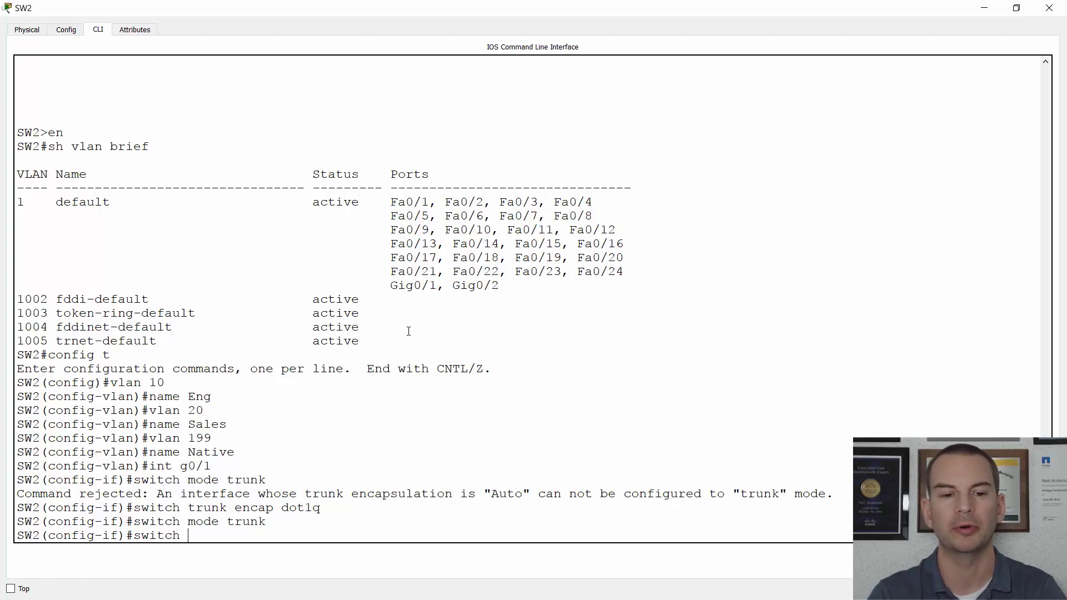
text(trunk)
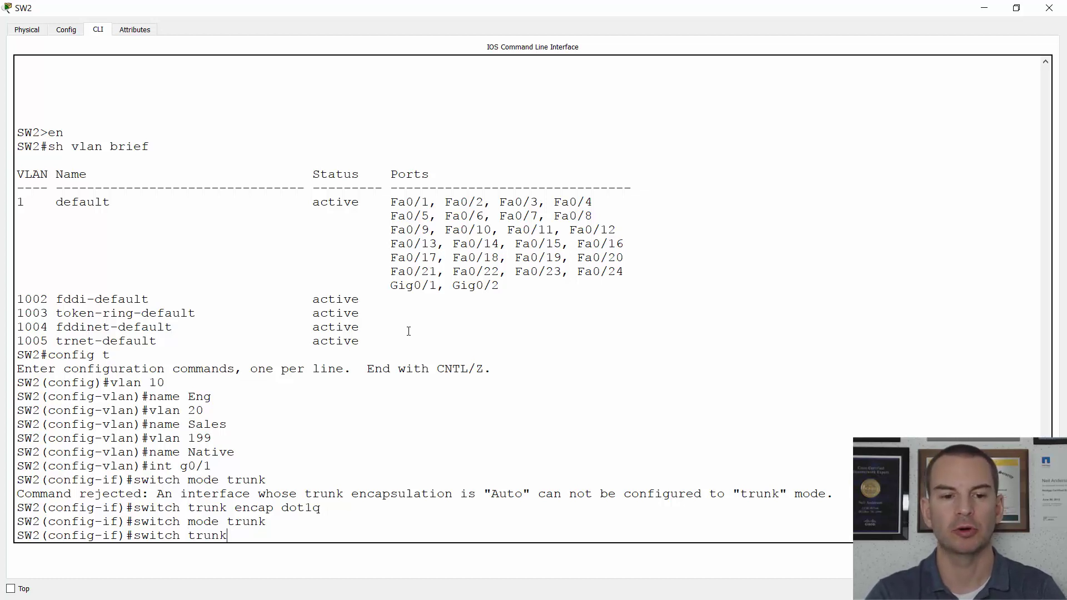
text( native vla)
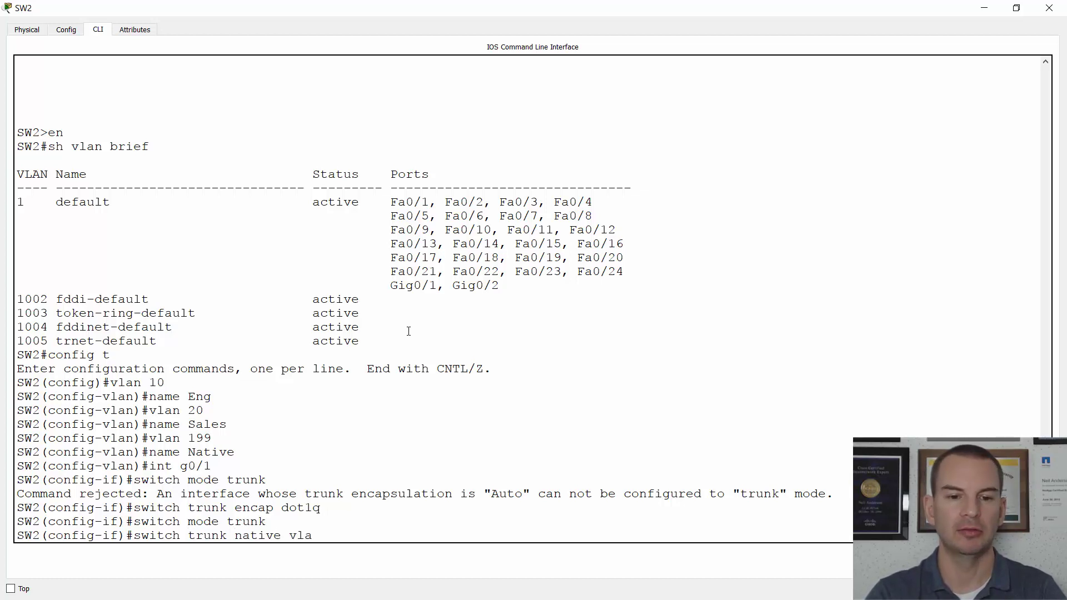
text(n 199)
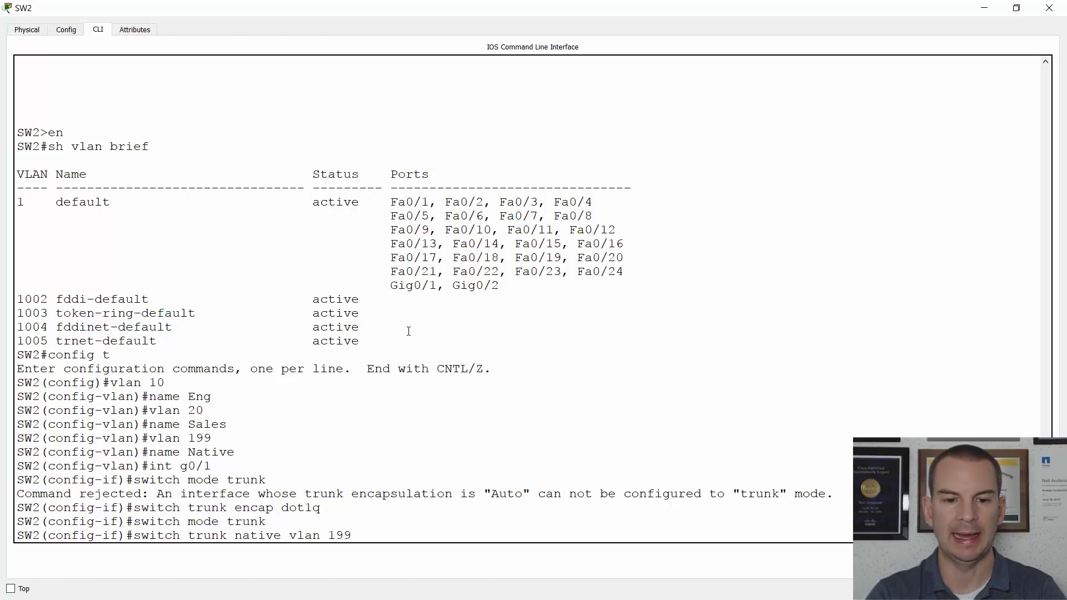
key(Return)
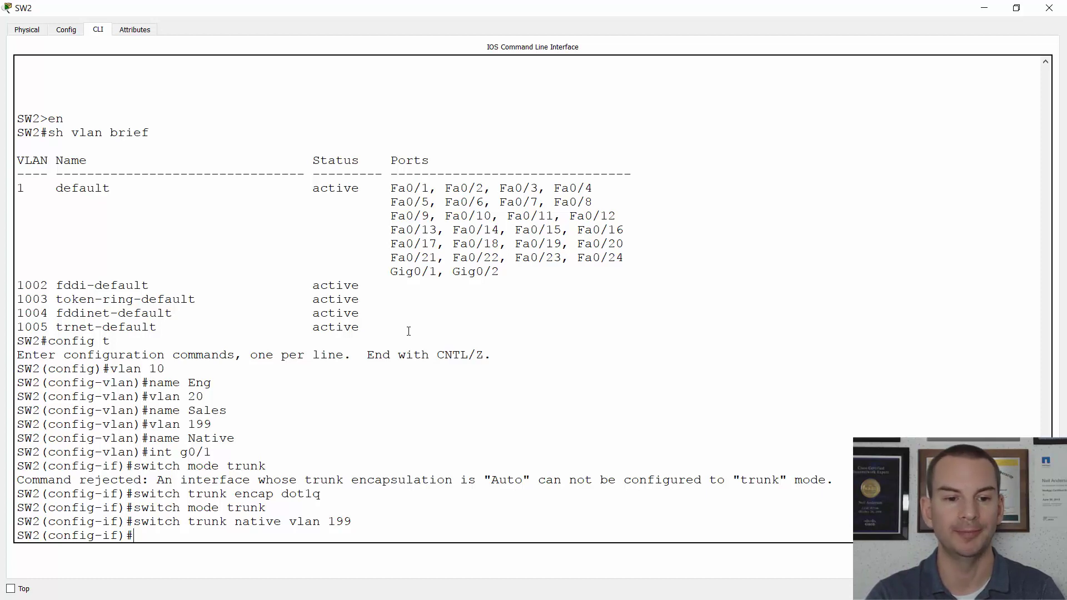
Add the description "Trunk to SW1" to interface g0/1 on SW2
text(desc)
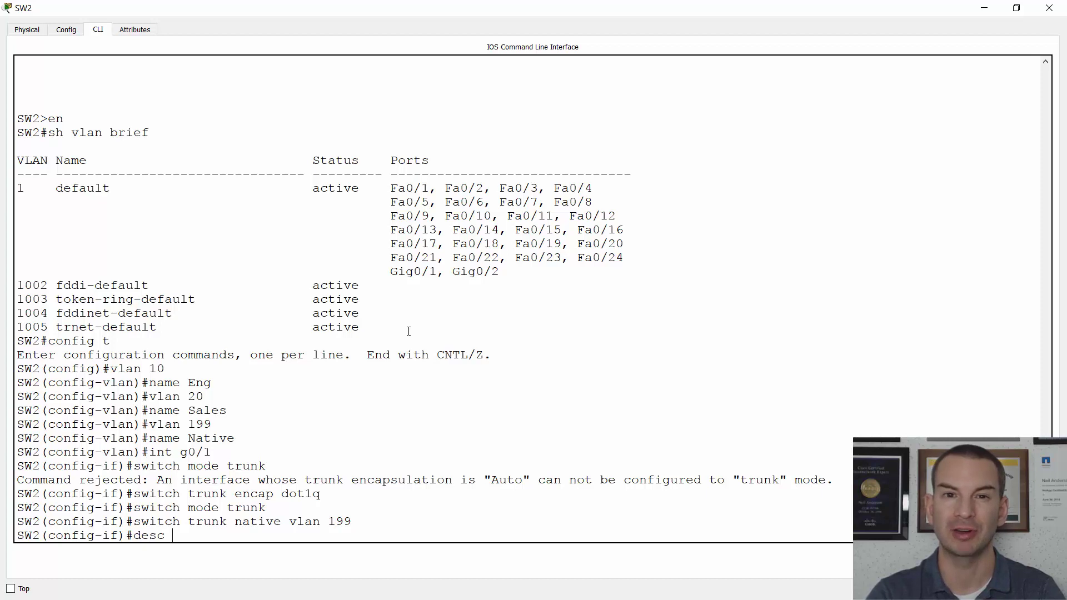
text( Trunk to SW1)
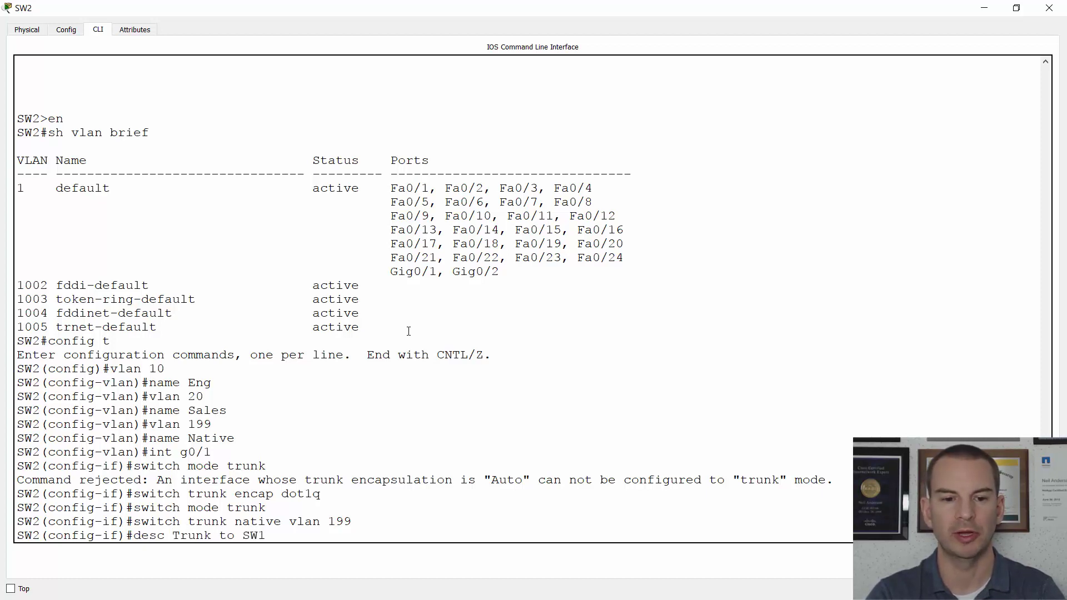
key(Return)
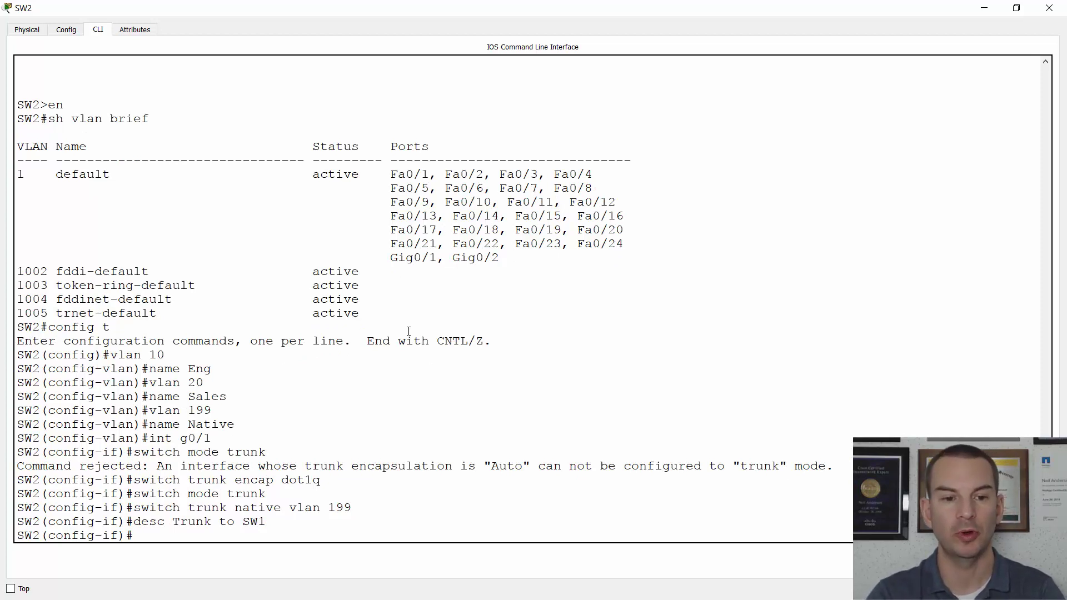
Configure interface g0/2 on SW2 with dot1q trunk encapsulation and trunk mode
text(int)
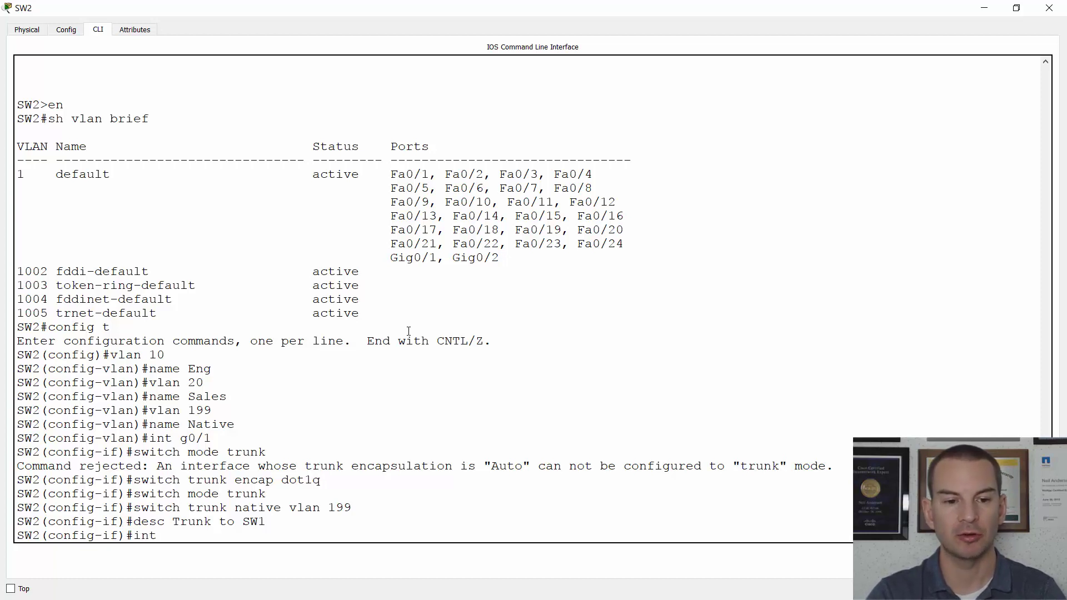
text( g0/2)
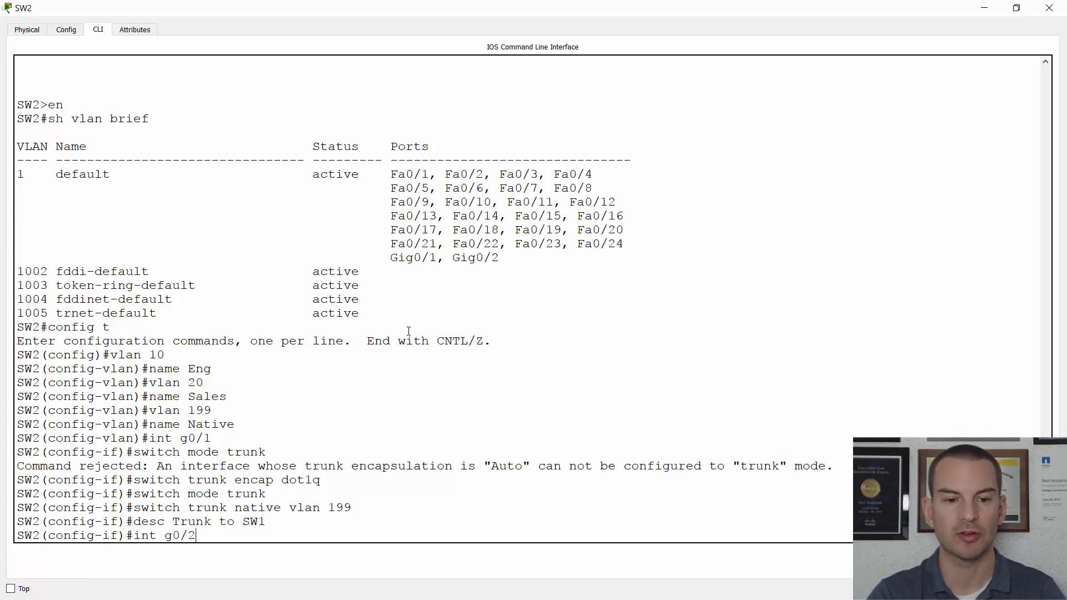
key(Return)
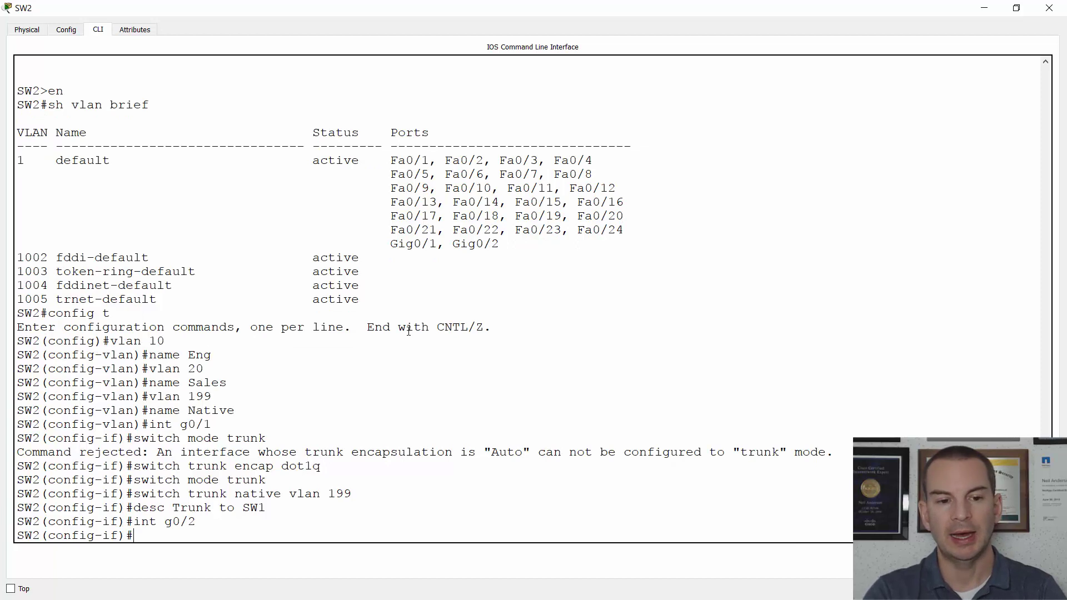
text(switc)
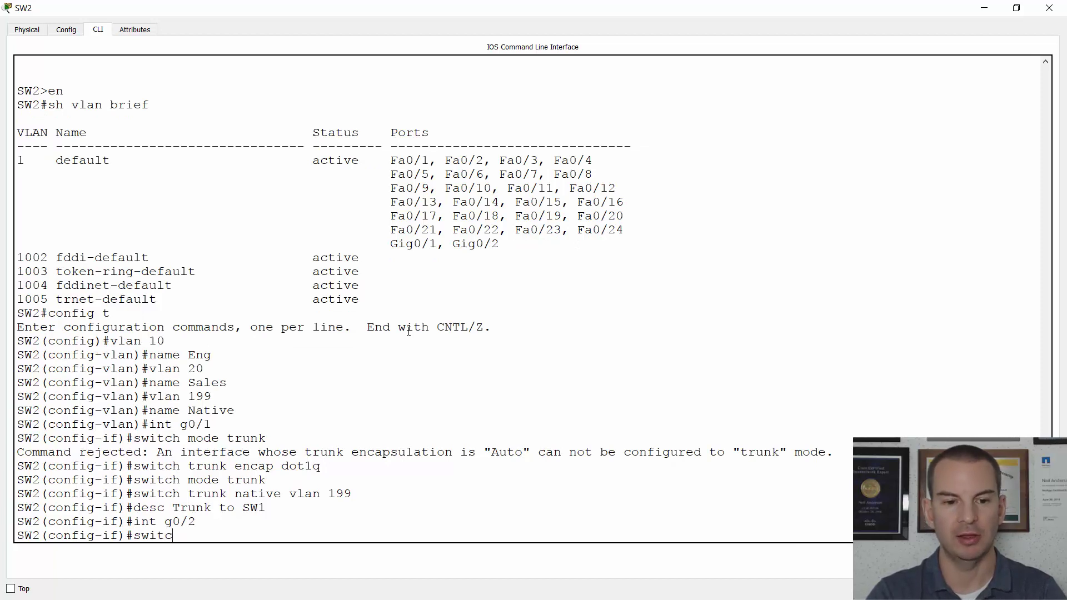
text(h trunk enc)
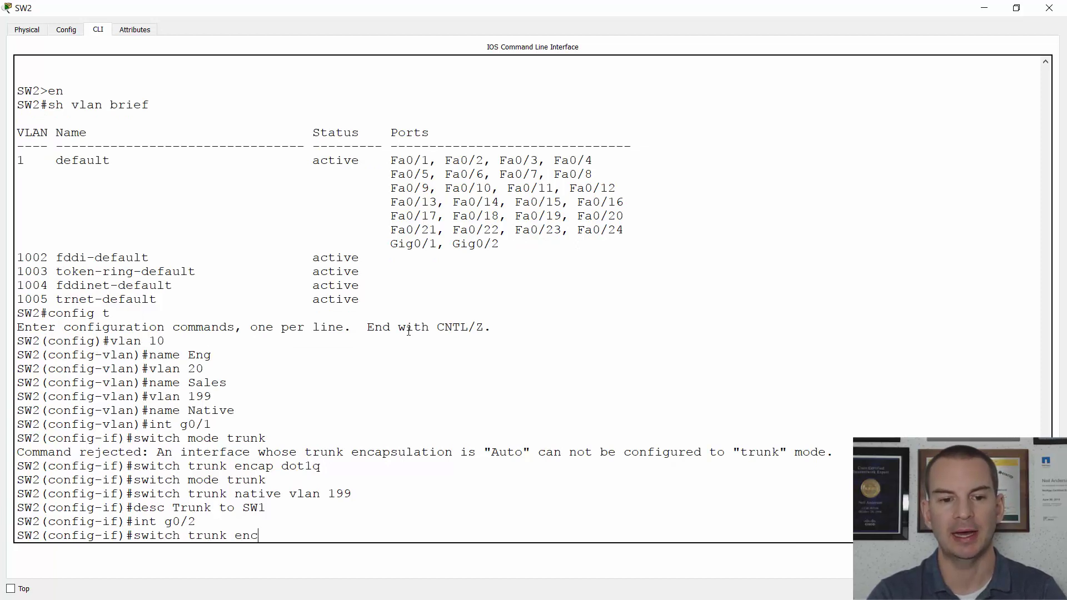
text(ap dot1q)
key(Return)
text(switch mode trunk)
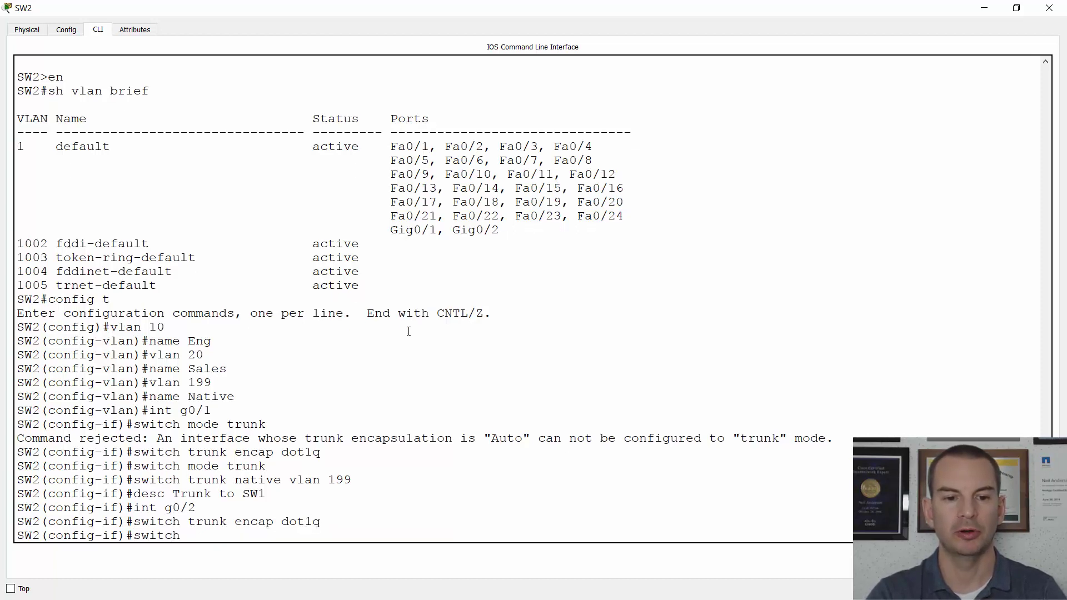
key(Return)
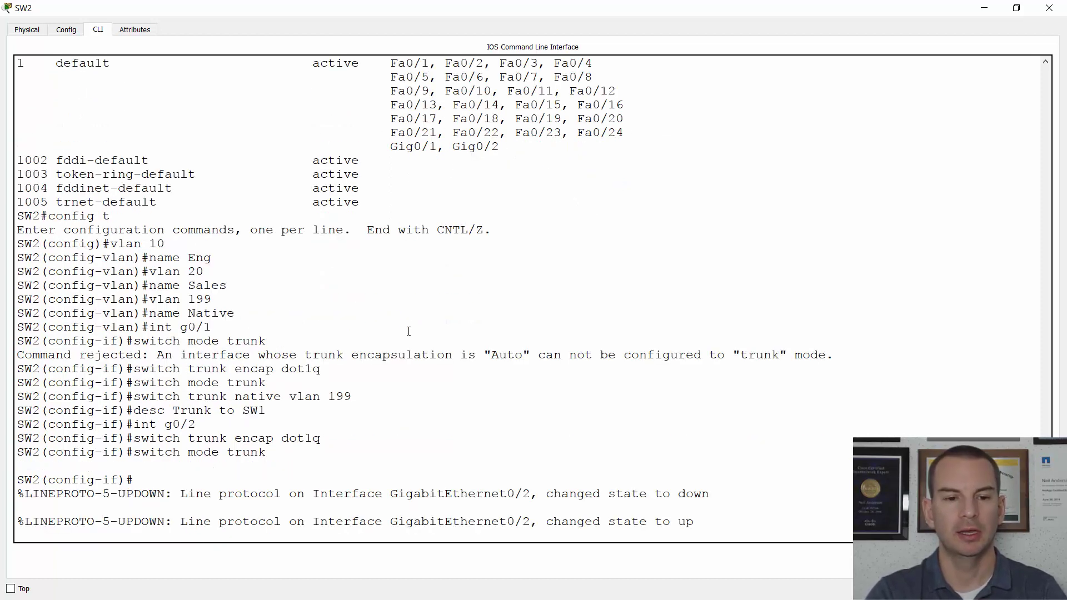
Set the native VLAN of the g0/2 trunk on SW2 to VLAN 199
text(swtich)
key(BackSpace)
key(BackSpace)
key(BackSpace)
key(BackSpace)
text(itch )
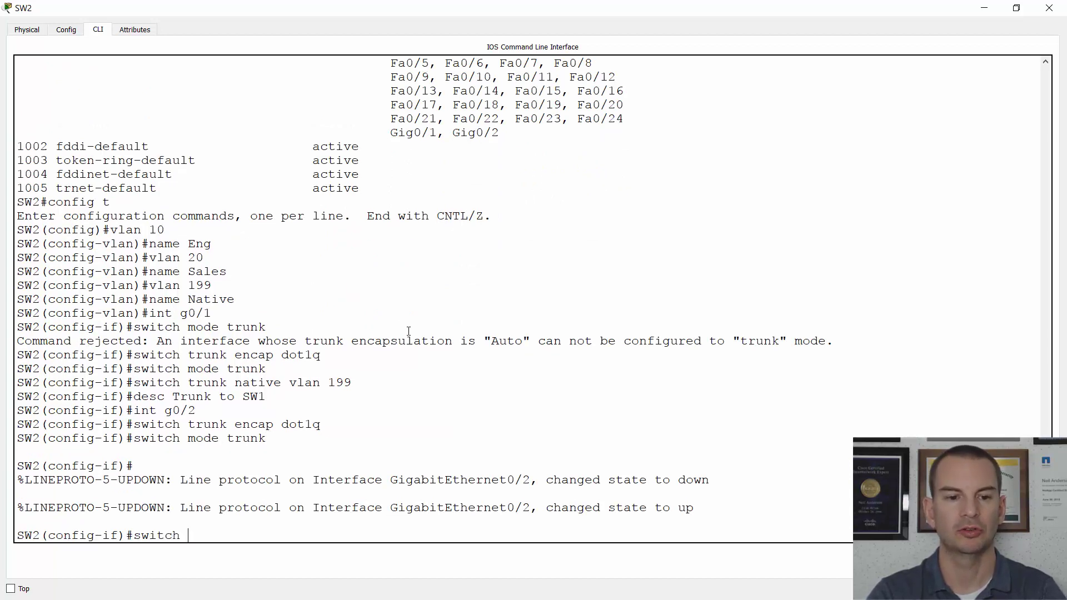
text(trunk na)
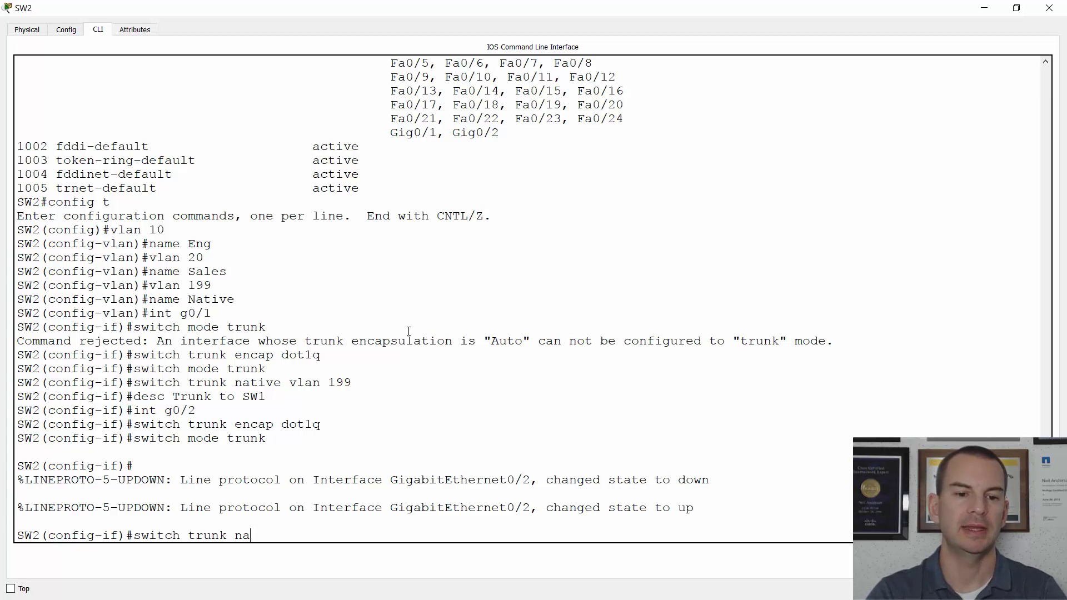
text(tive vlan)
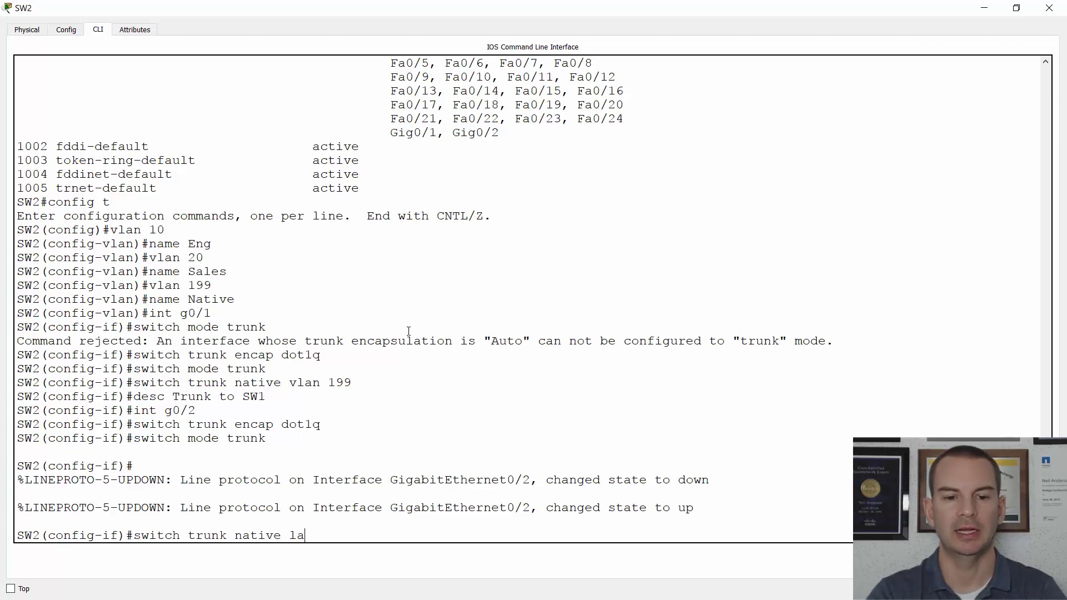
key(BackSpace)
key(BackSpace)
key(BackSpace)
text(val)
key(BackSpace)
key(BackSpace)
text(lan 1)
text(99)
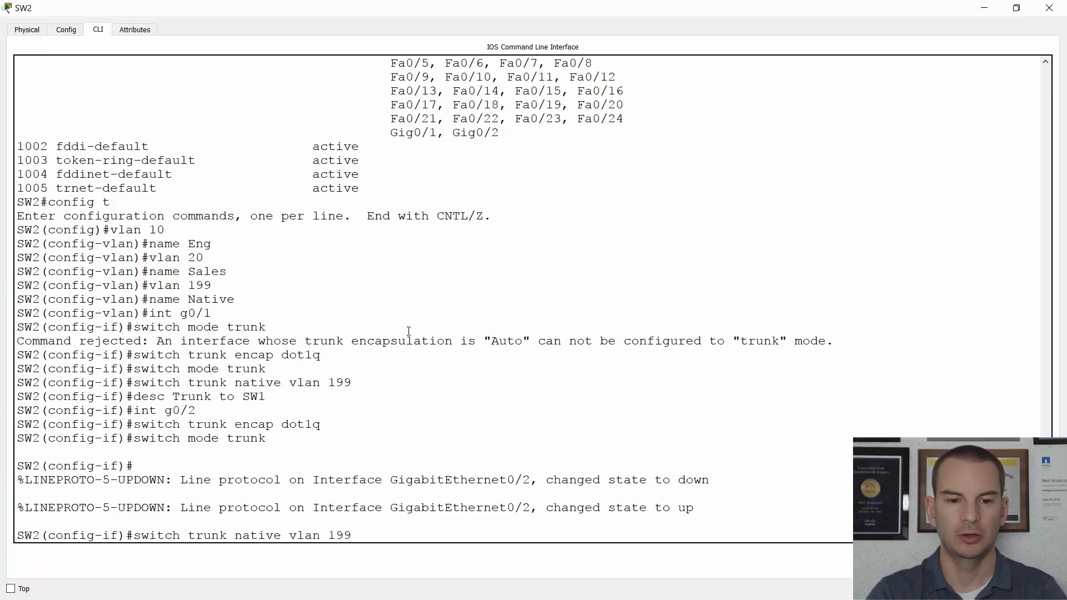
key(Return)
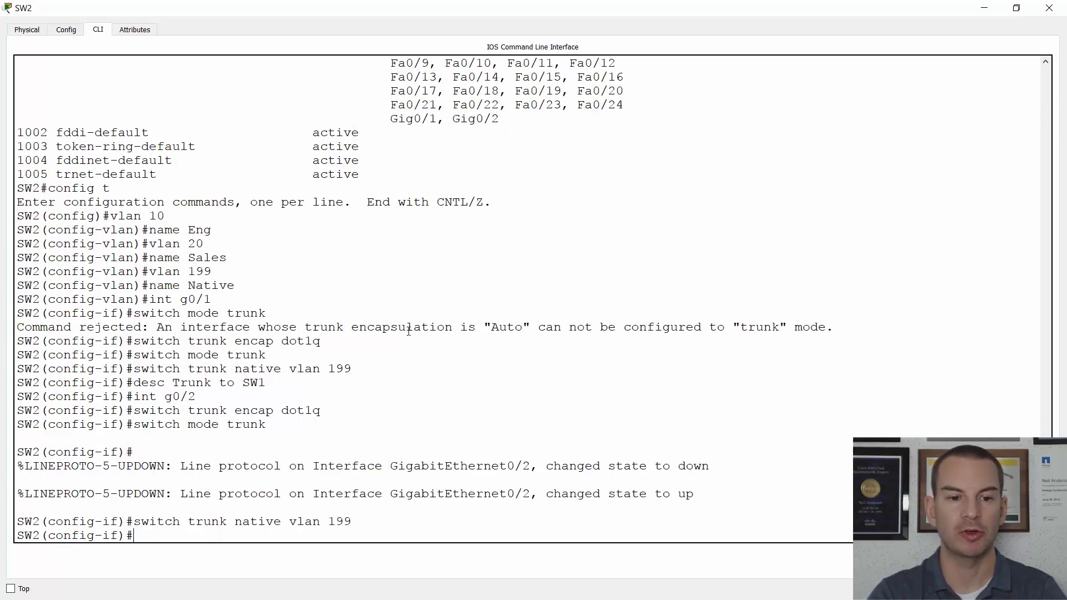
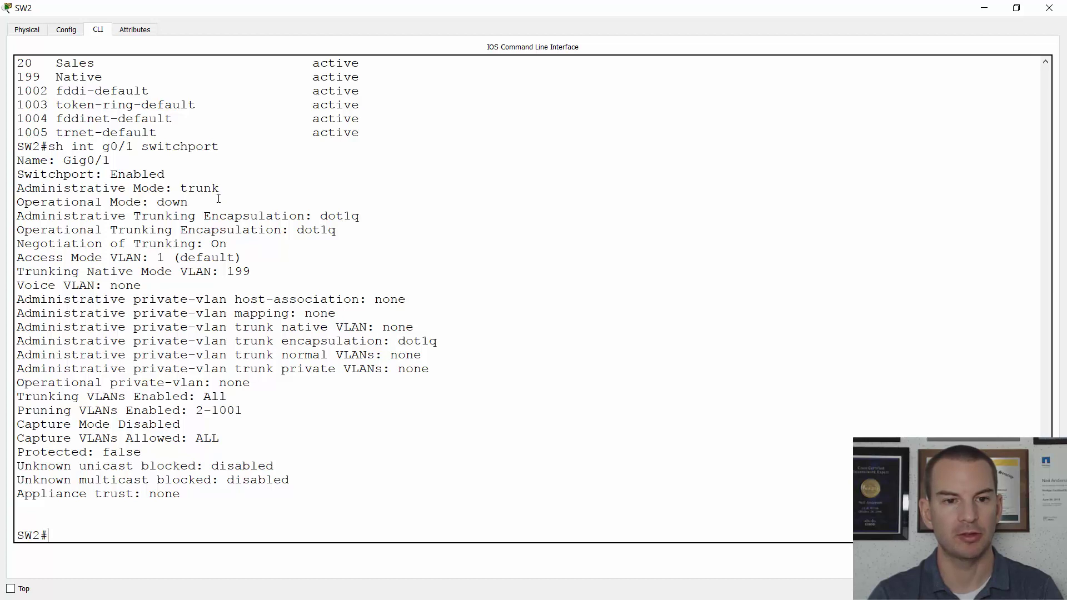
Examine g0/1's administrative and operational modes on SW2, then check its status in the brief IP interface list
drag(226, 189, 11, 187)
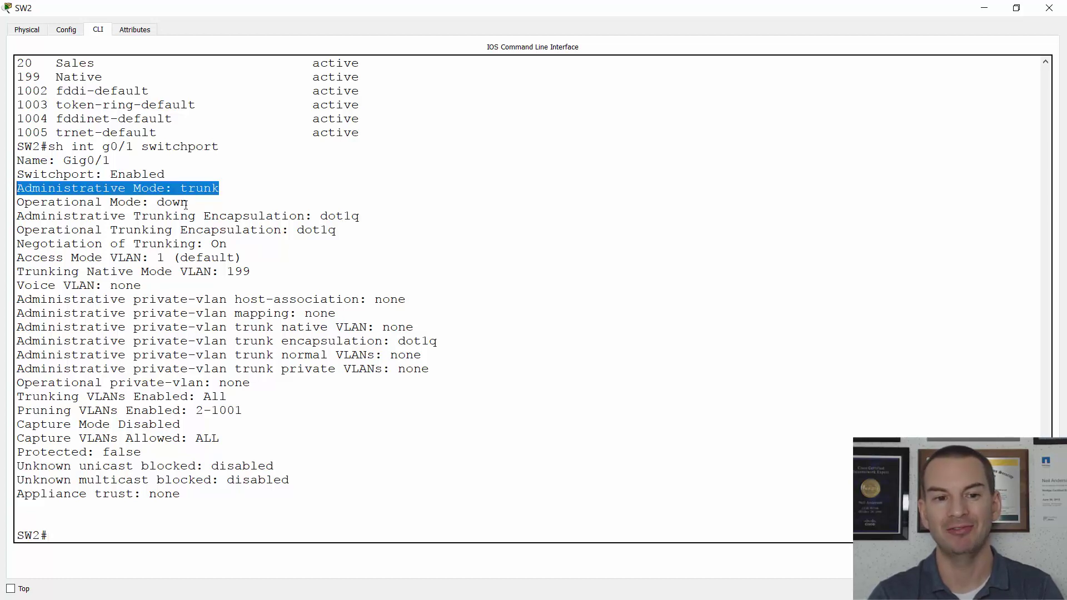
drag(188, 204, 18, 202)
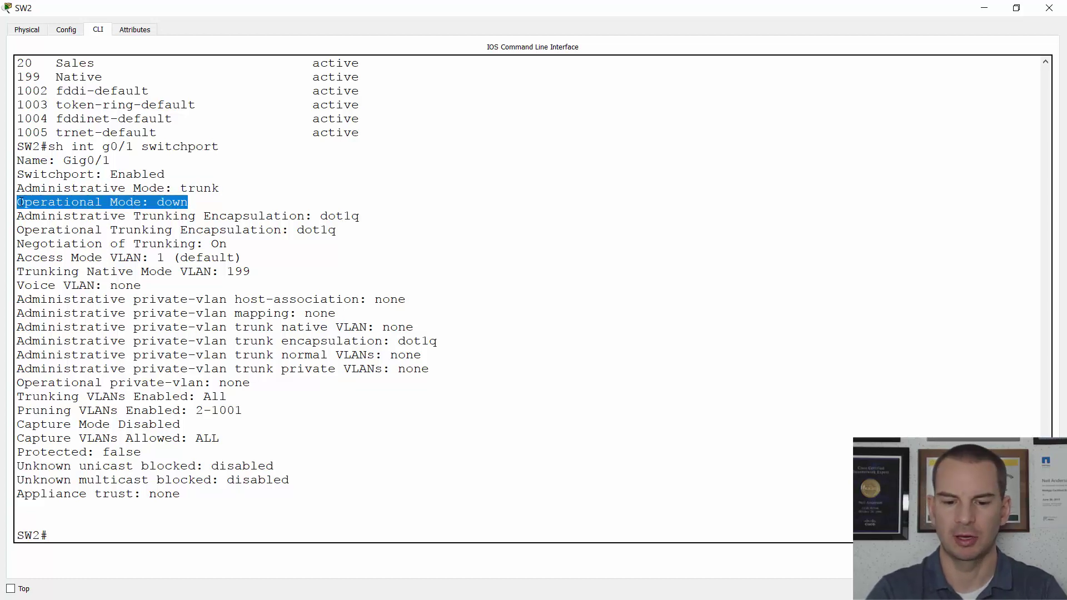
text(sh)
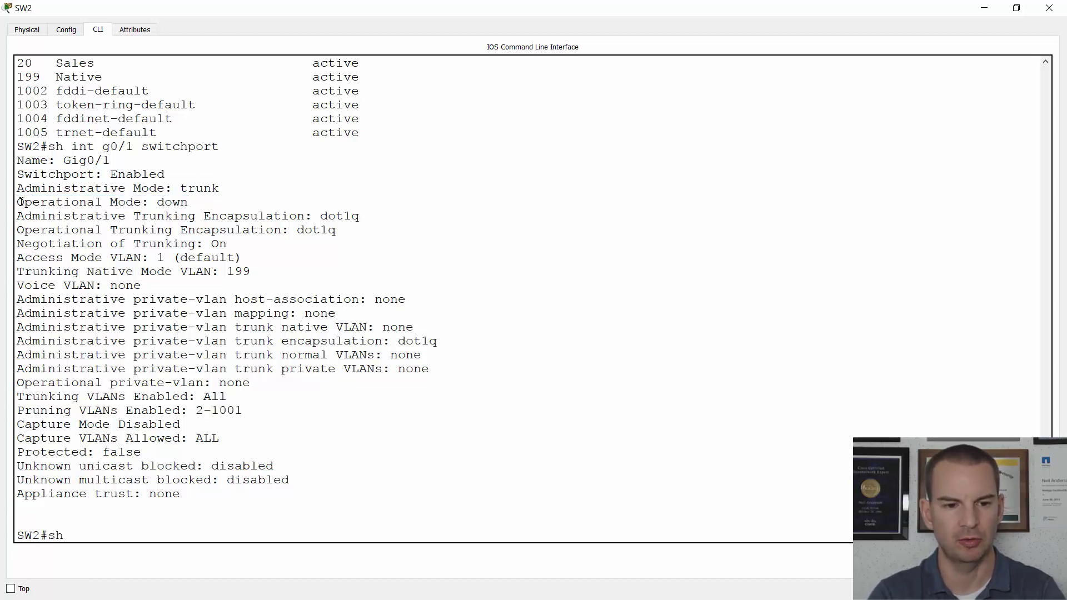
text( ip int brief)
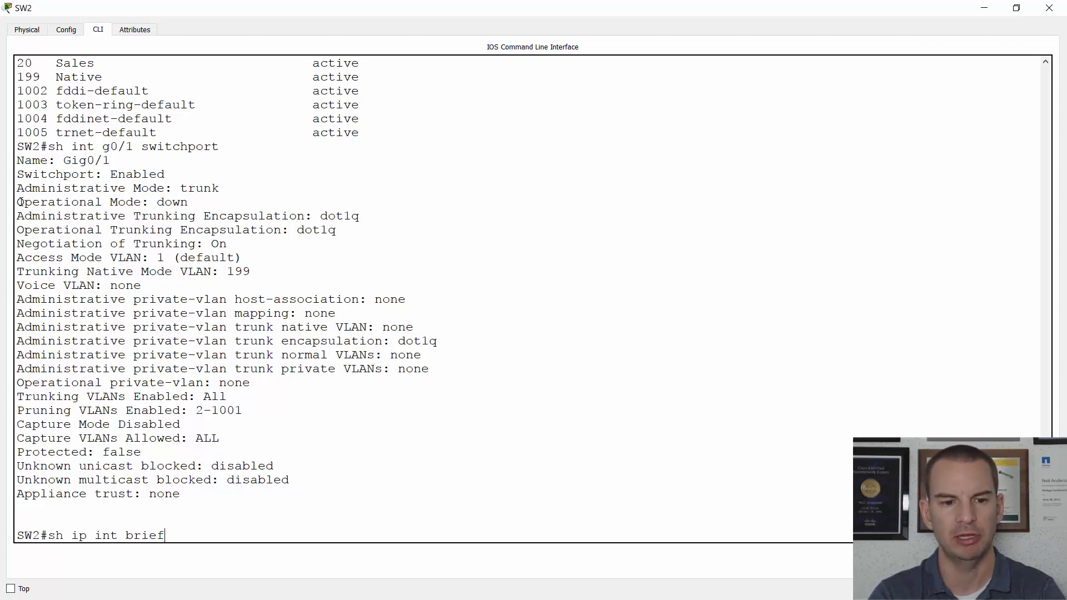
key(Return)
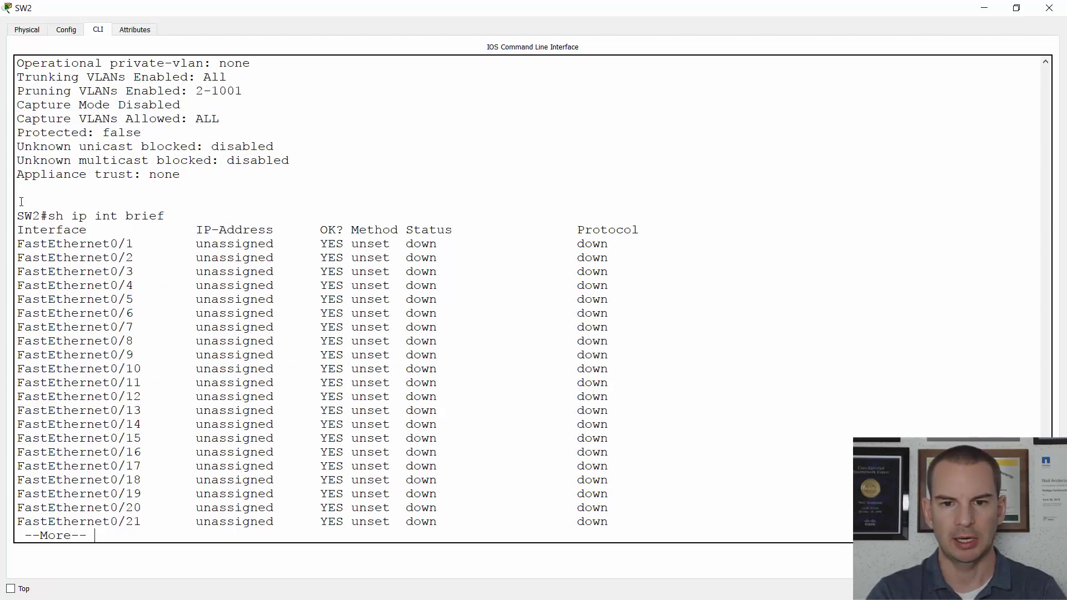
key(space)
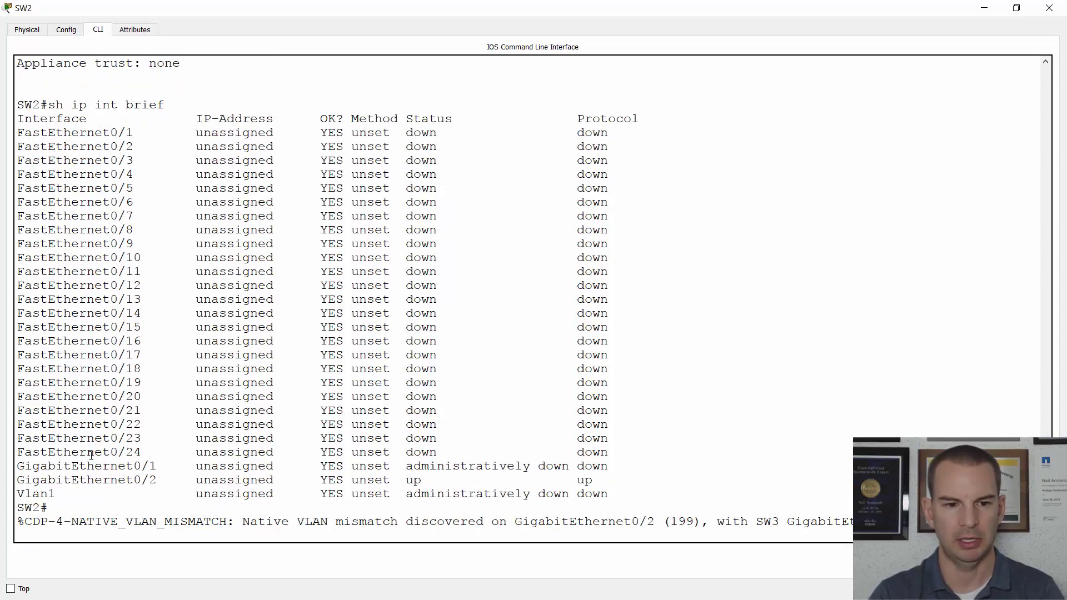
drag(610, 468, 12, 468)
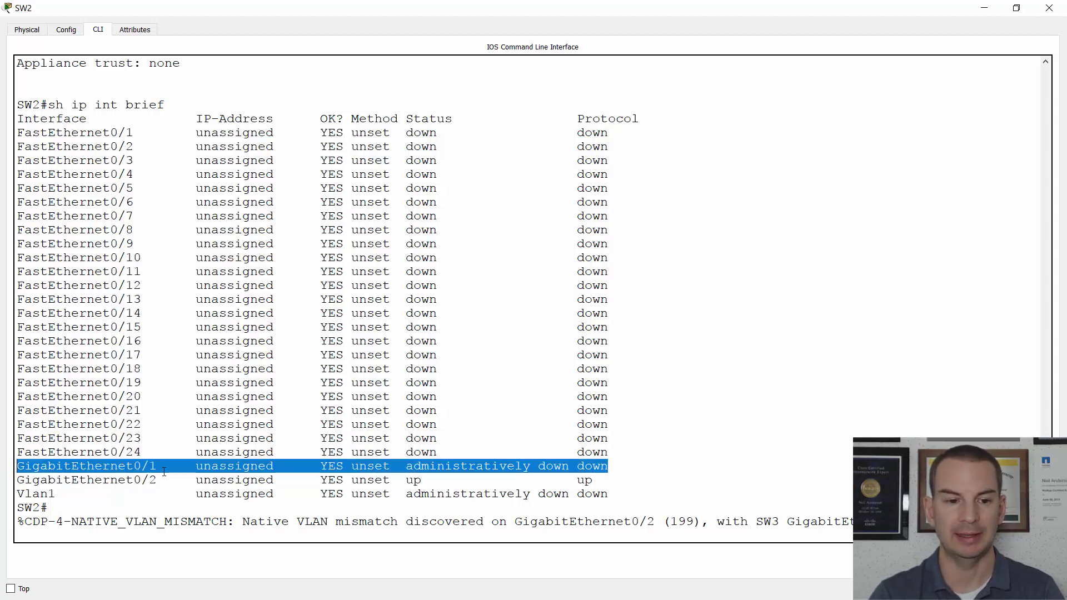
Enable interface g0/1 on SW2 with no shut from its interface configuration mode
click(233, 460)
key(Return)
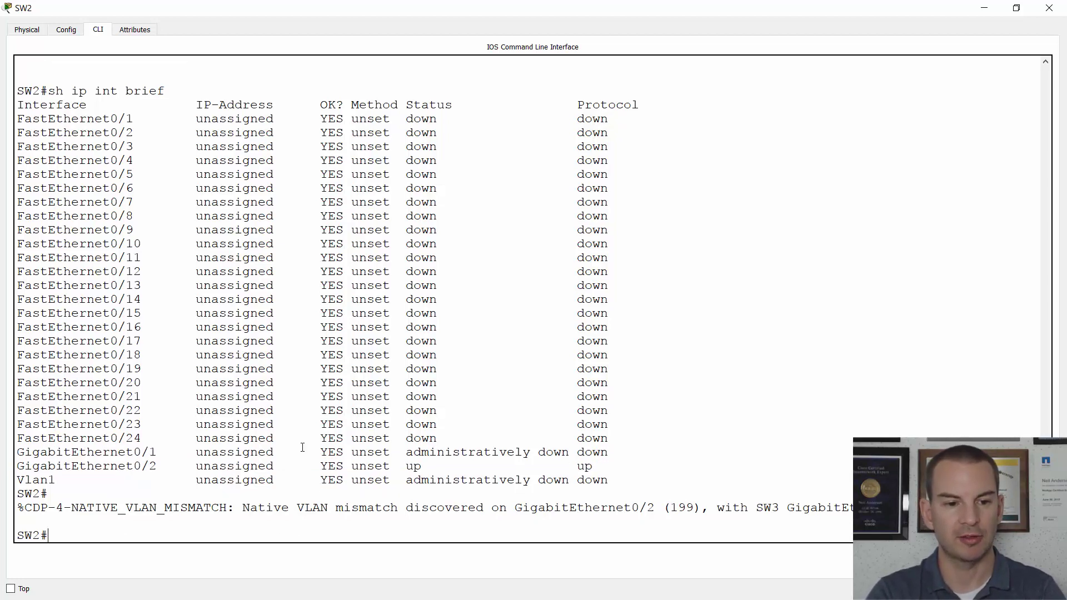
text(coniig t)
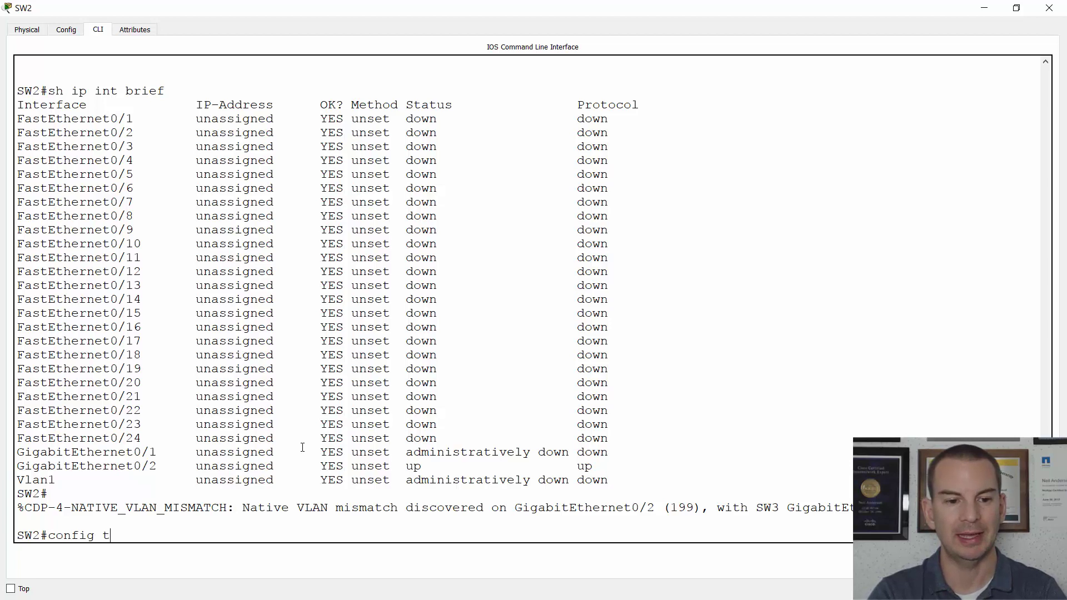
key(Return)
text(int g0/1)
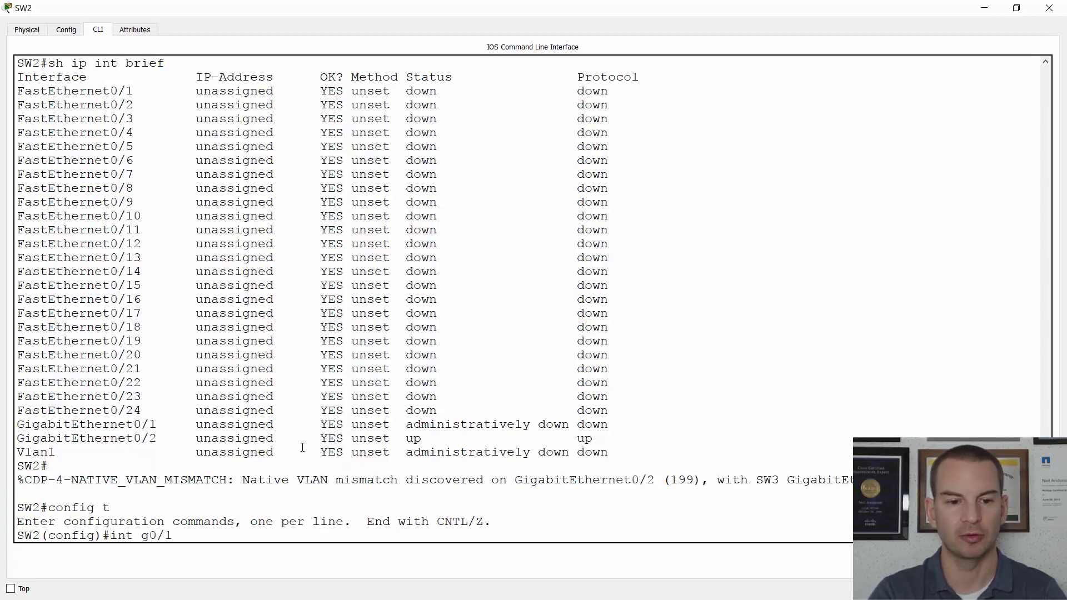
key(Return)
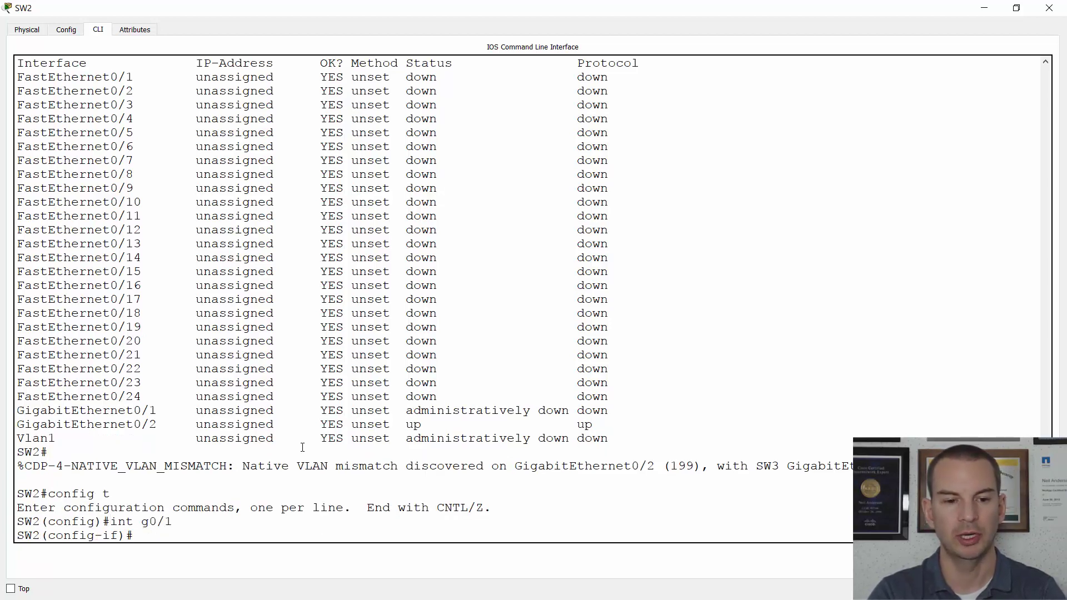
text(no shut)
key(Return)
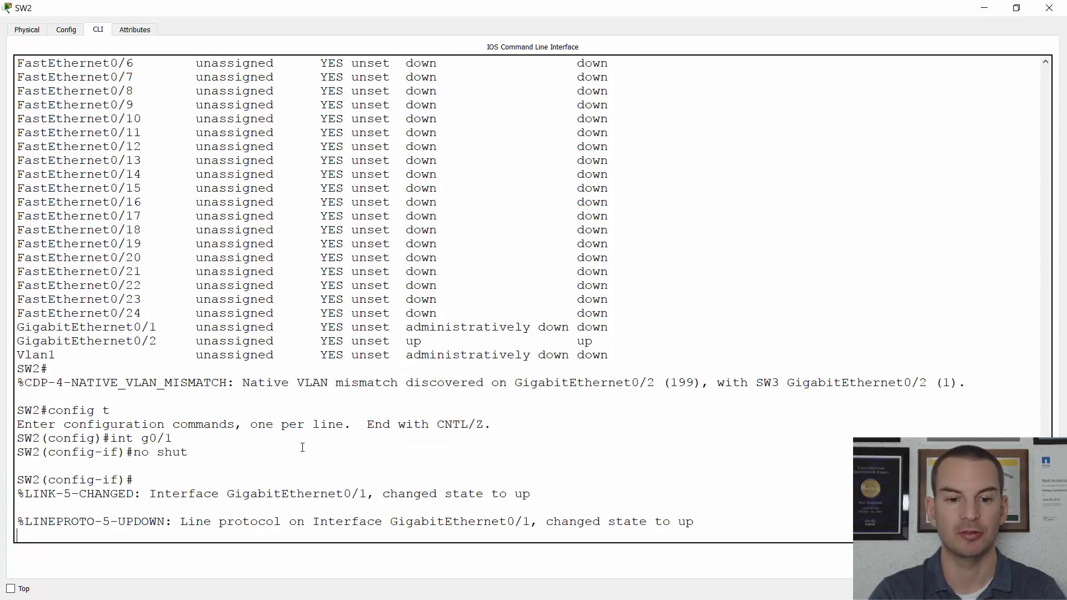
key(Return)
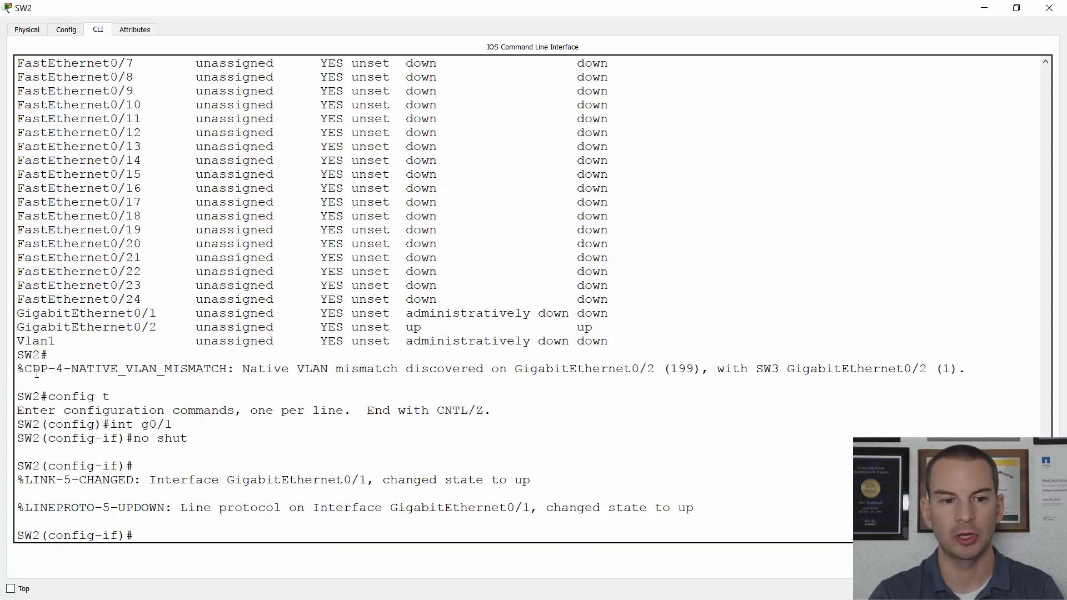
Review the native VLAN mismatch message, leave configuration mode, and examine g0/1's operational mode and native VLAN in SW2's switchport details
drag(18, 369, 656, 369)
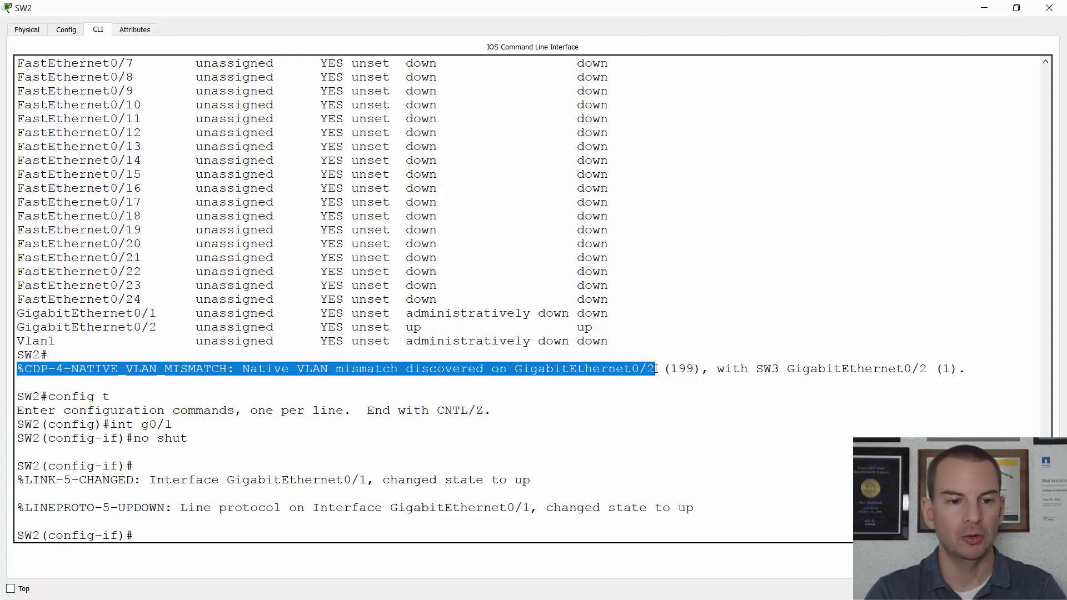
text(end)
key(Return)
key(Return)
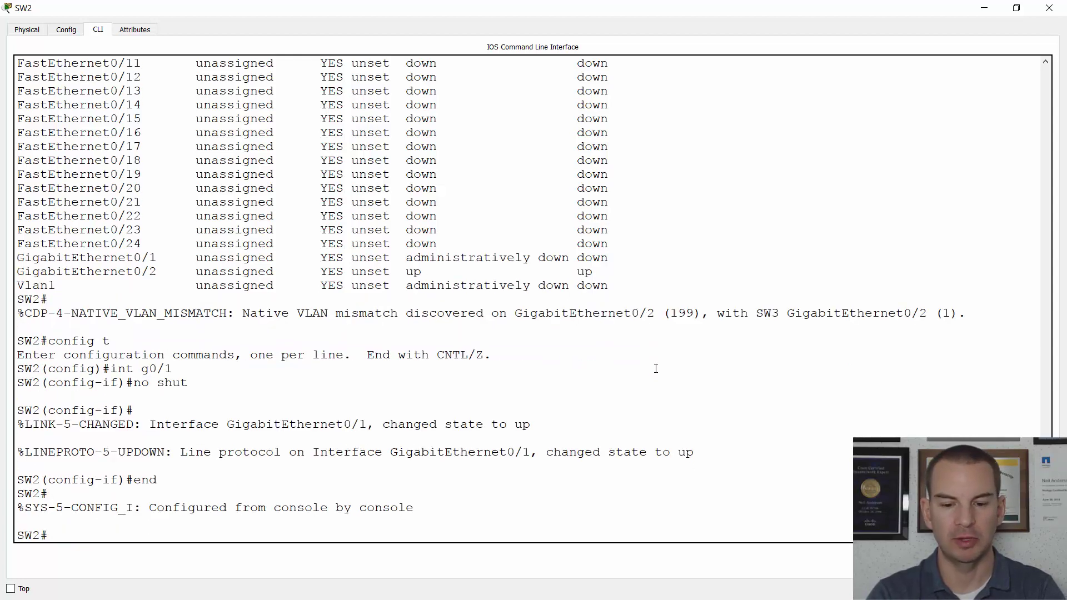
text(sh i)
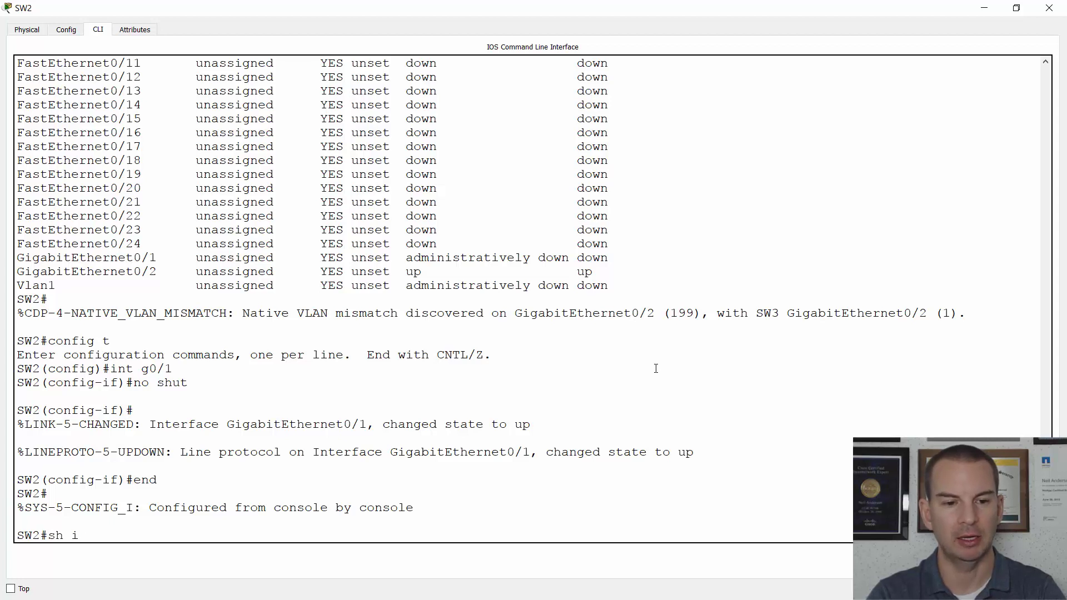
text(nt g0/1 swit)
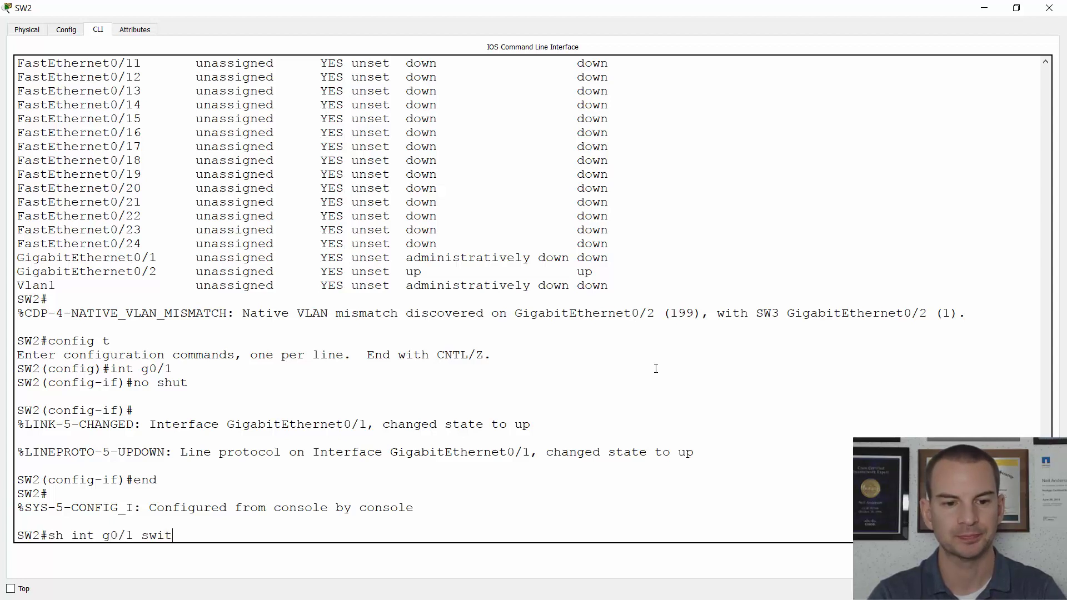
key(Tab)
key(Return)
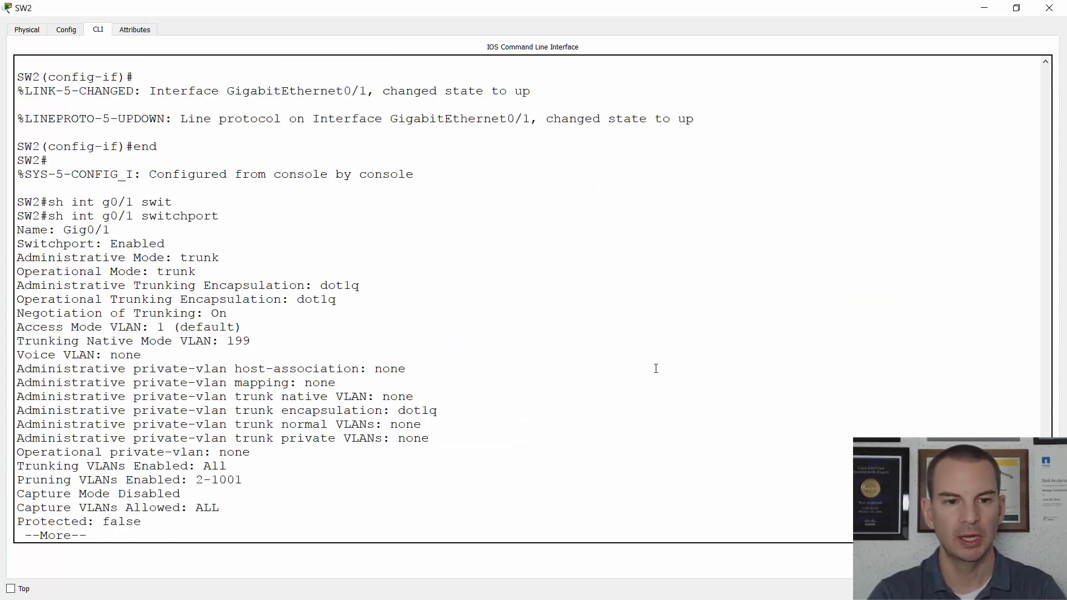
key(space)
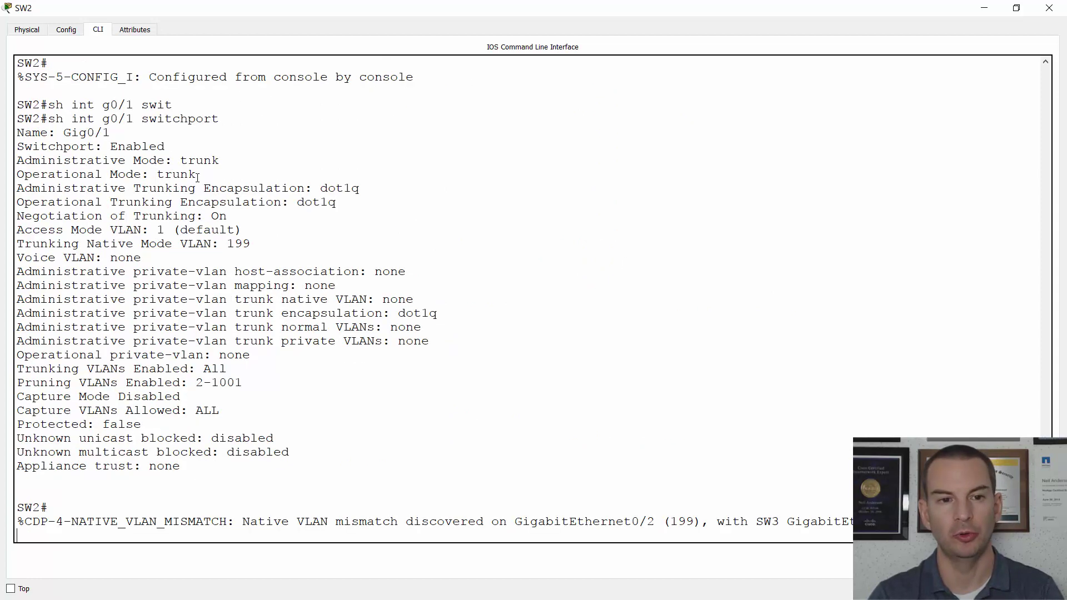
drag(197, 174, 15, 177)
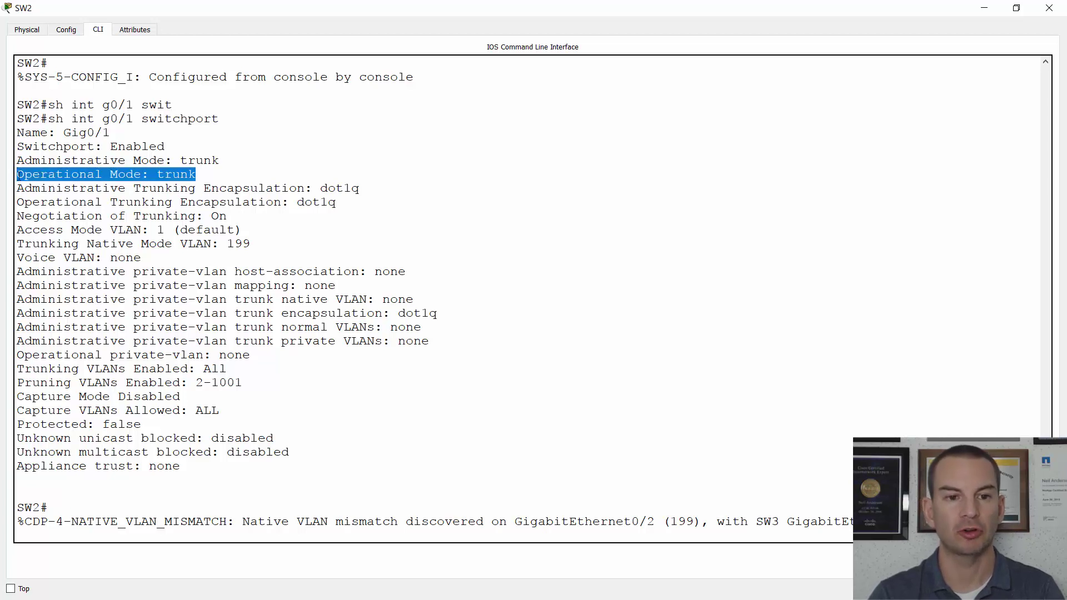
drag(252, 244, 12, 248)
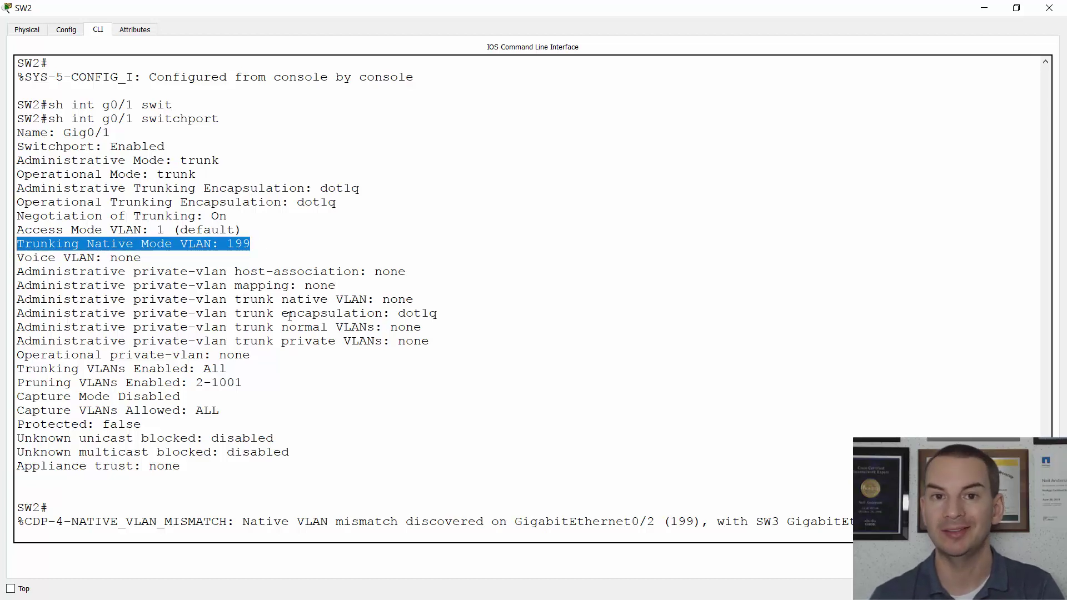
Switch to the SW3 console and enter global configuration mode through privileged mode
key(alt+Tab)
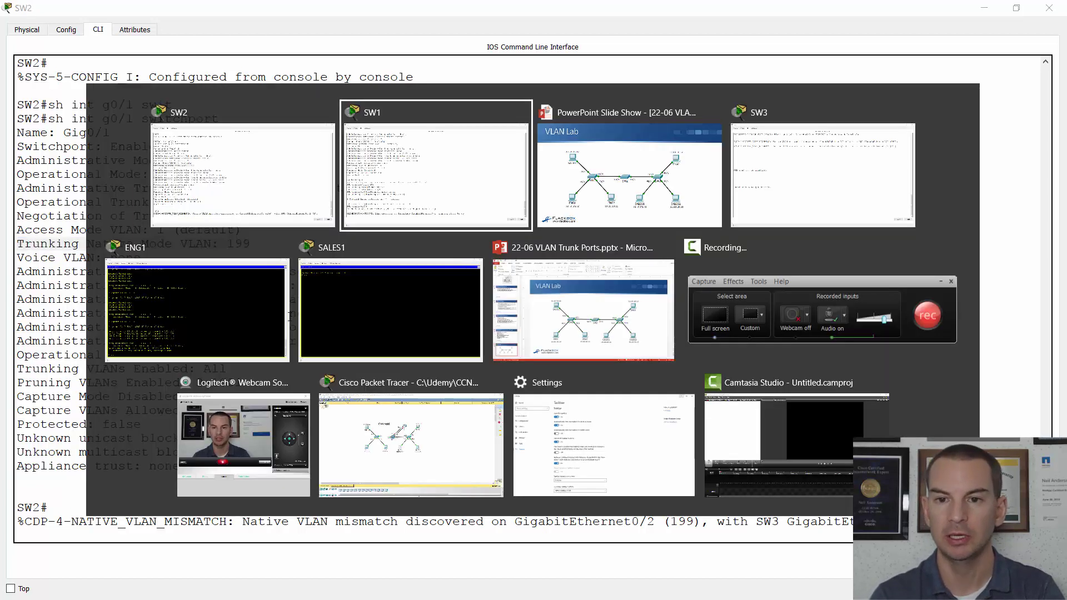
key(alt+Tab)
key(alt+Tab)
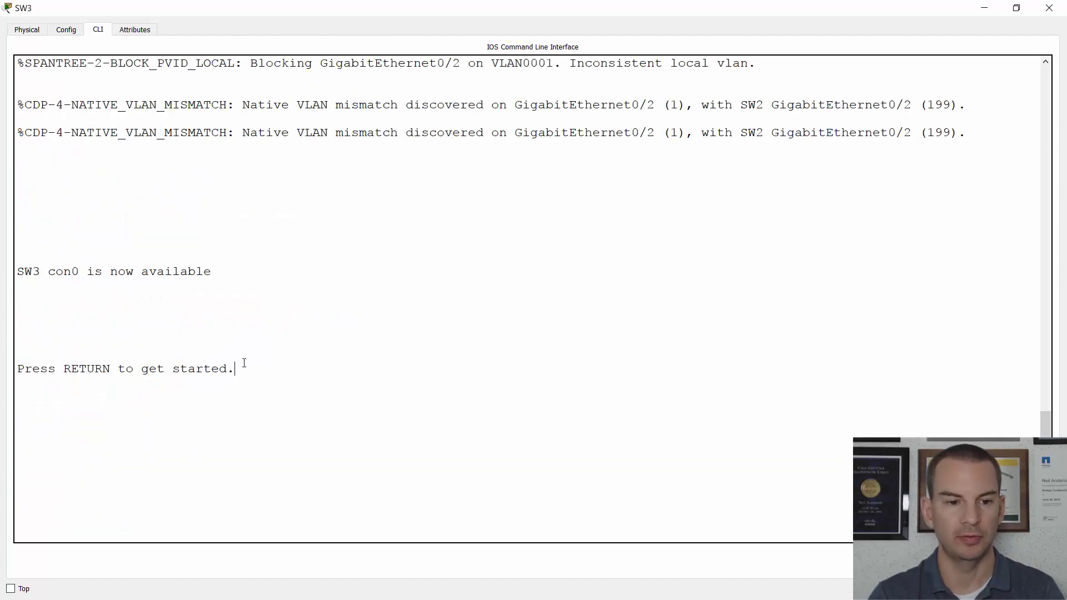
key(Return)
text(en)
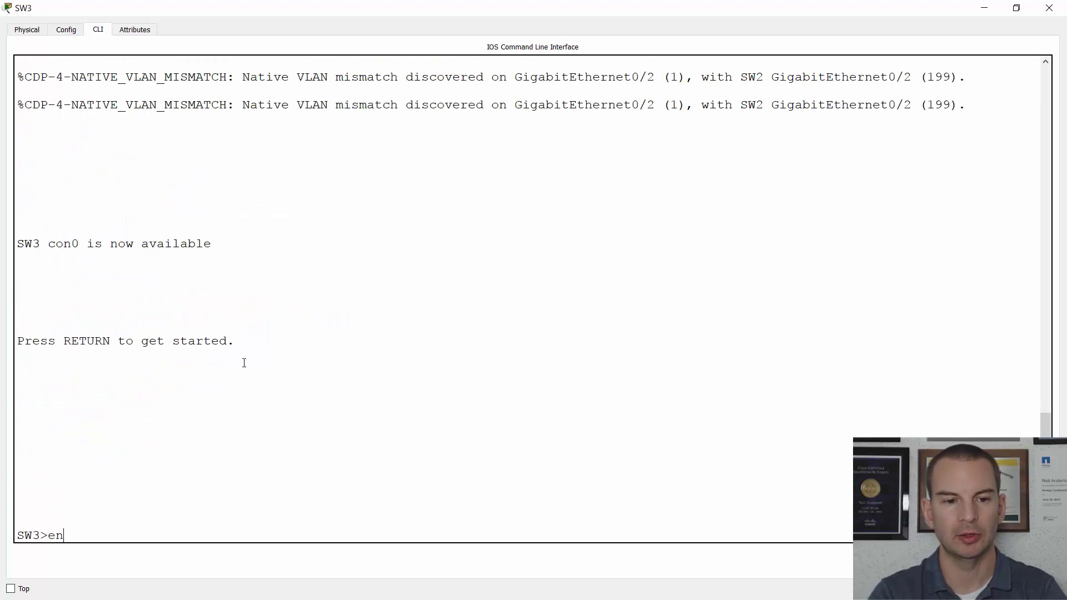
key(Return)
text(con)
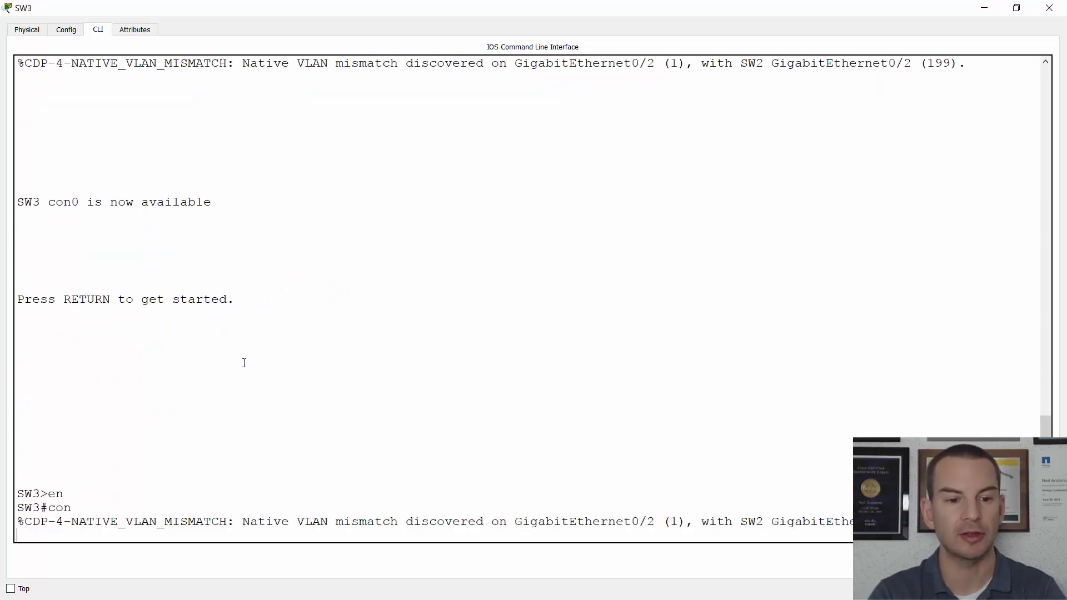
text(fig t)
key(Return)
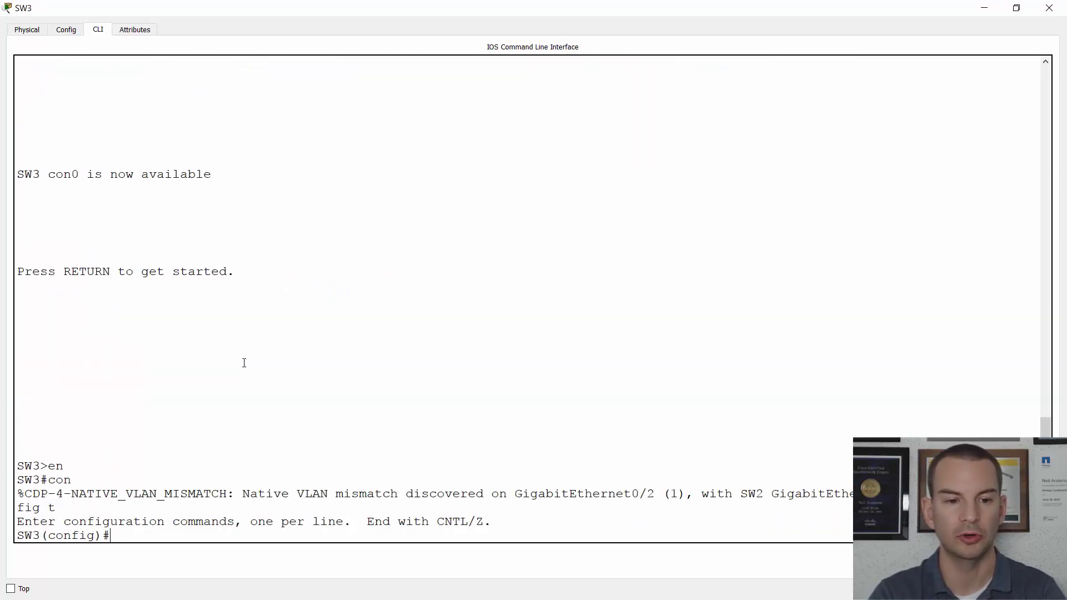
Create VLAN 10 on SW3 and name it Eng
text(vlan 10)
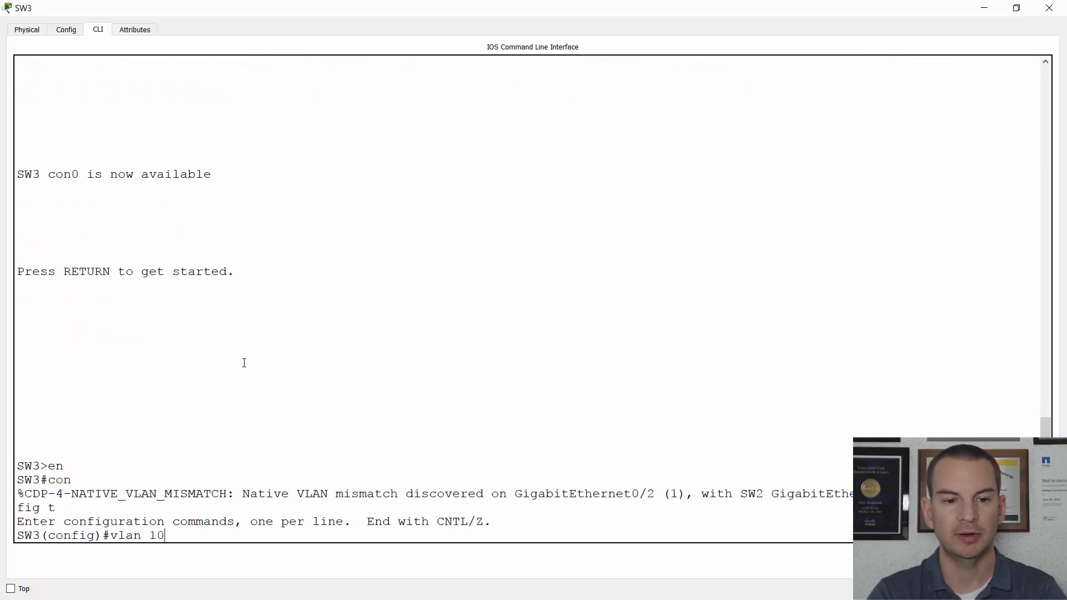
key(Return)
text(name Eng)
key(Return)
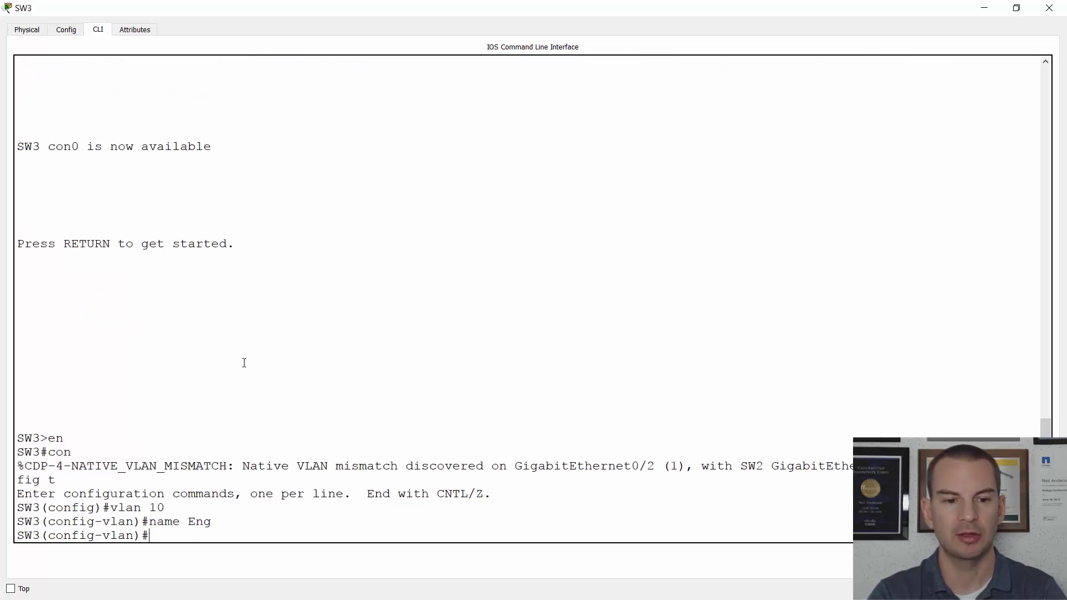
Create VLAN 20 on SW3 and name it Sales
text(vlan 20)
key(Return)
text(na)
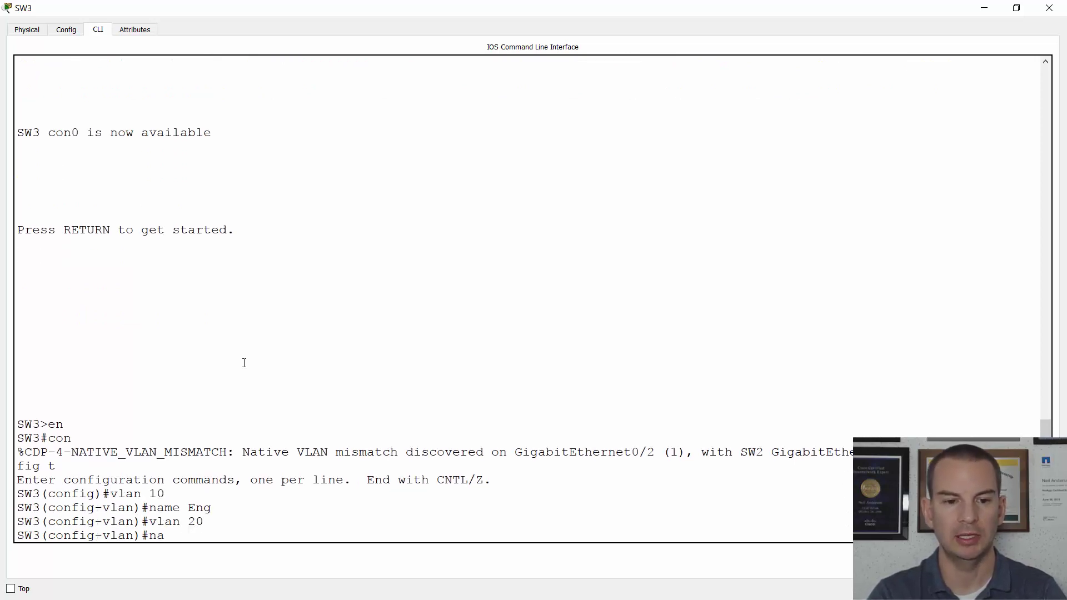
text(me Sales)
key(Return)
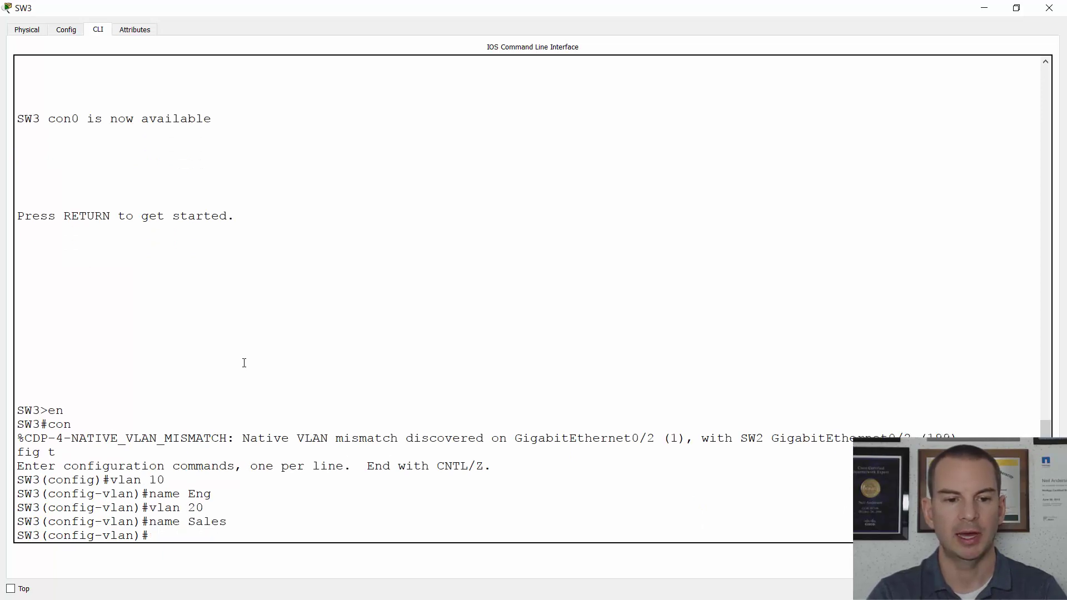
Create VLAN 199 on SW3 and name it Native
text(vlan 199)
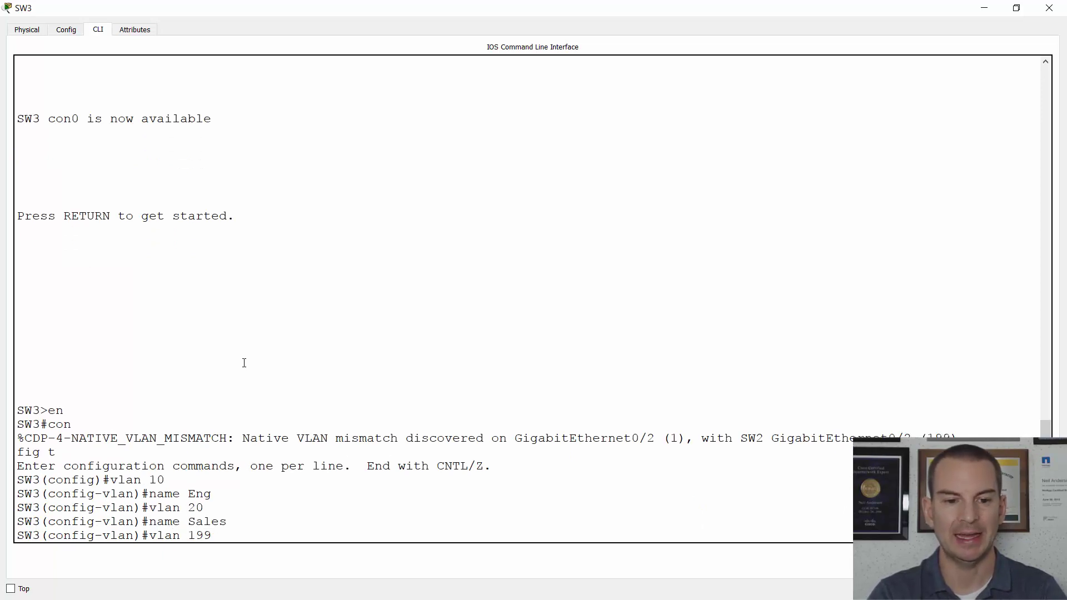
key(Return)
text(name Native)
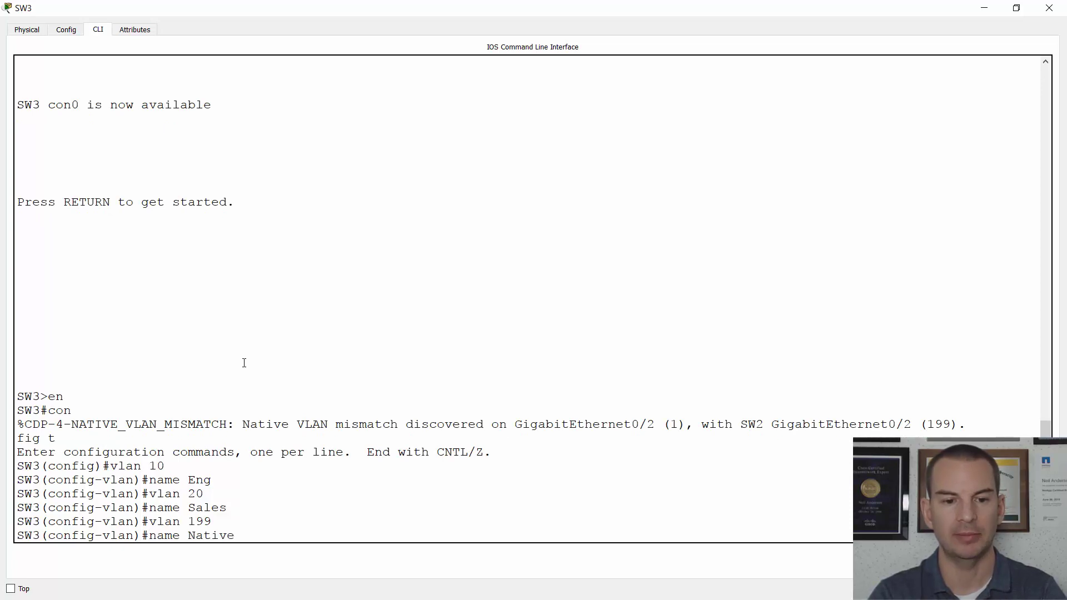
key(Return)
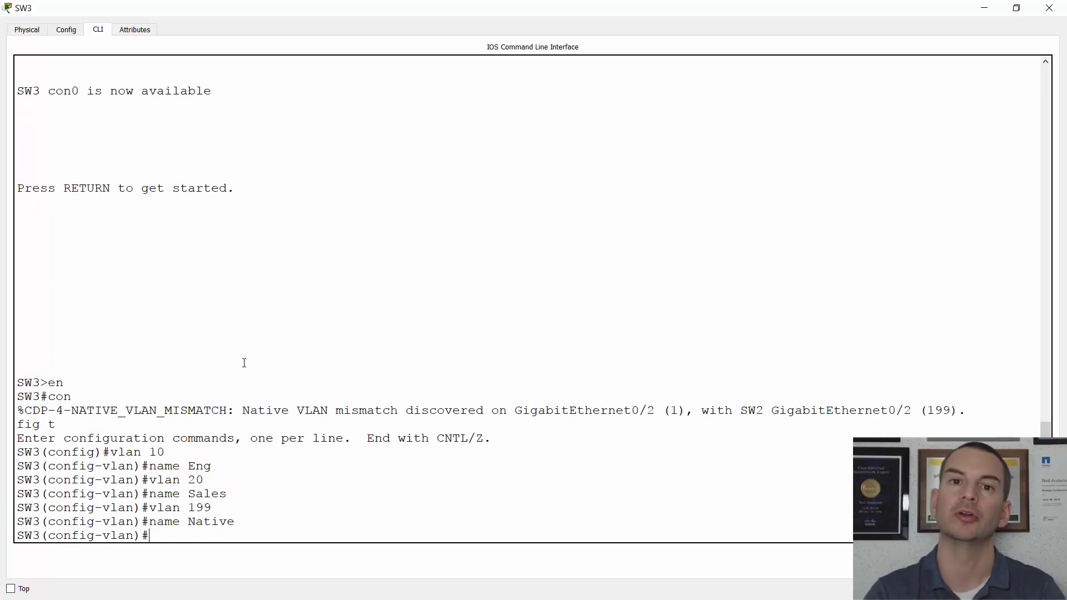
Enter interface configuration mode for g0/2 on SW3
text(int)
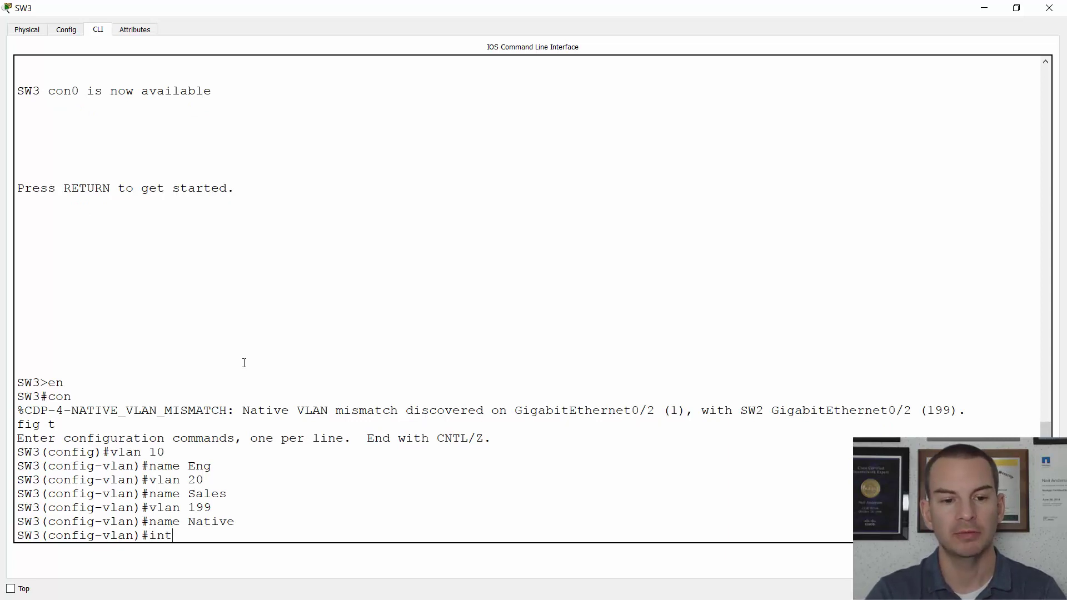
text( g0/2)
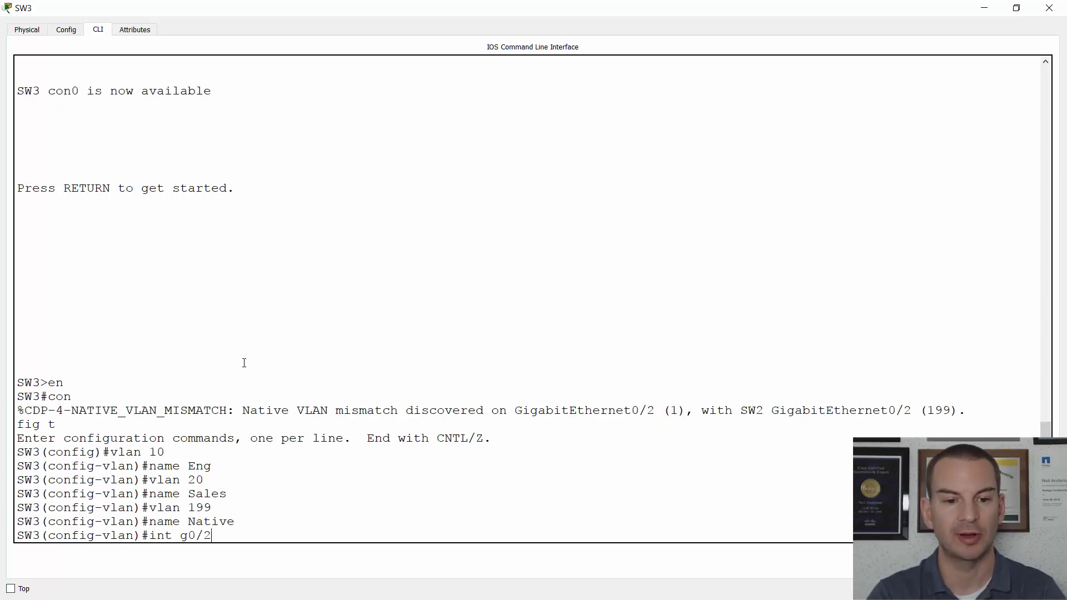
key(Return)
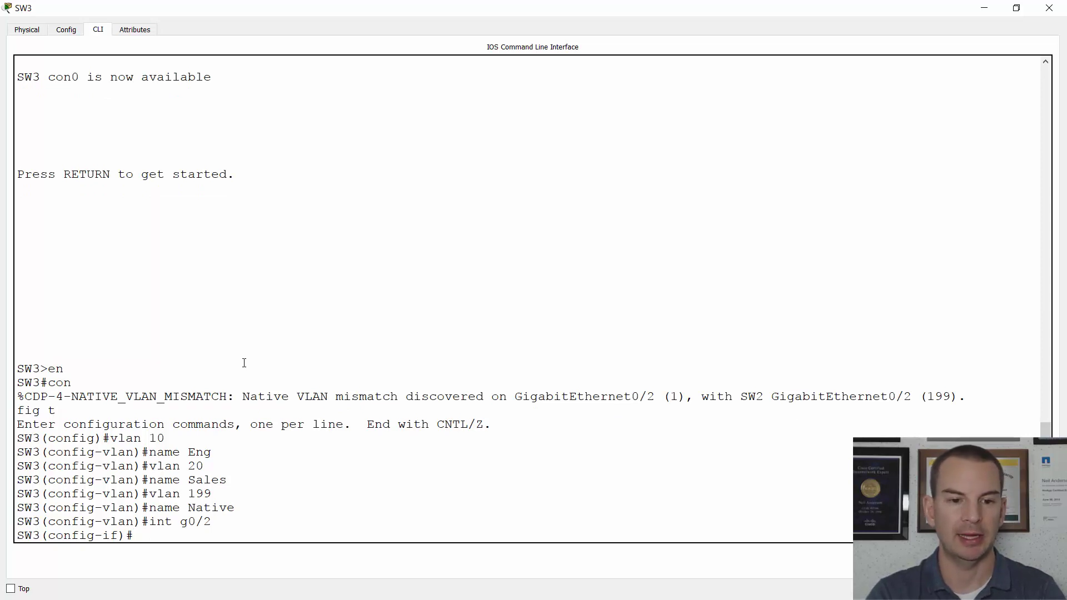
Try to set the trunk encapsulation of SW3's g0/2 to dot1q
text(switch turnk)
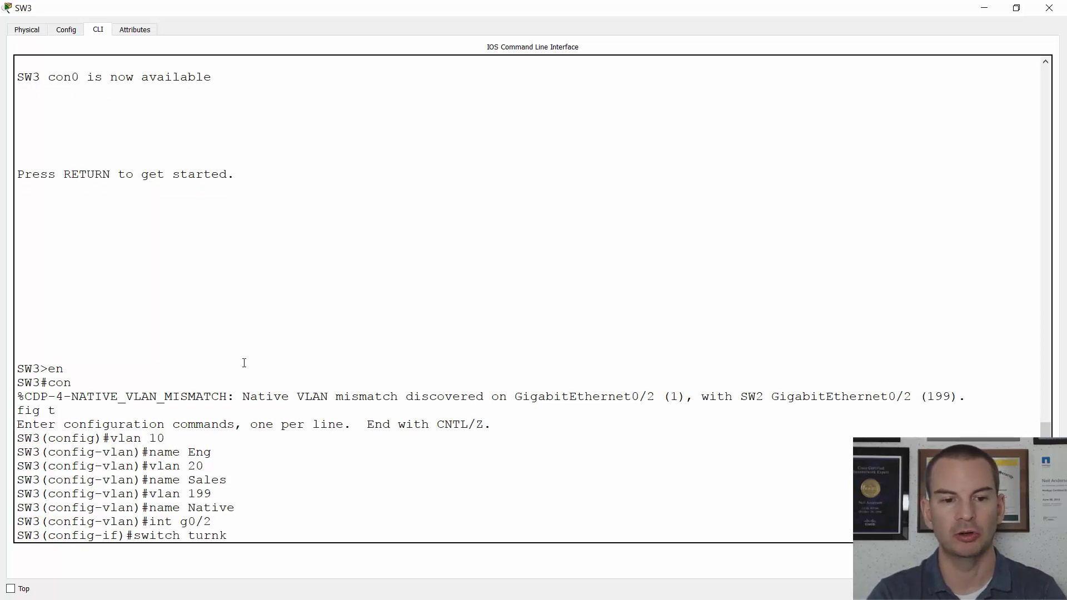
key(BackSpace)
key(BackSpace)
key(BackSpace)
key(BackSpace)
text(runk enc)
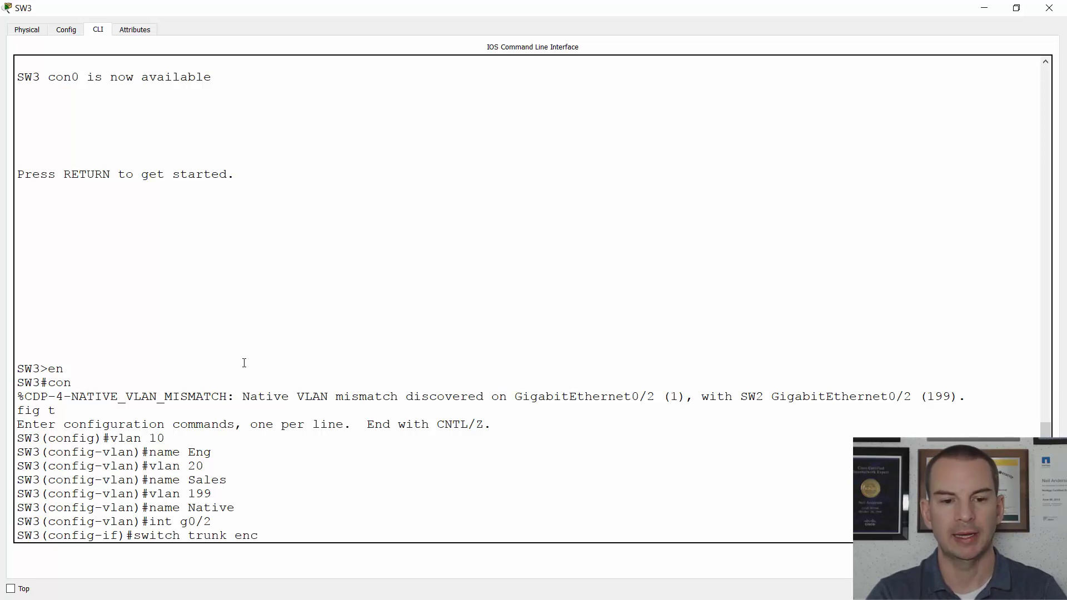
text(ap dot1q)
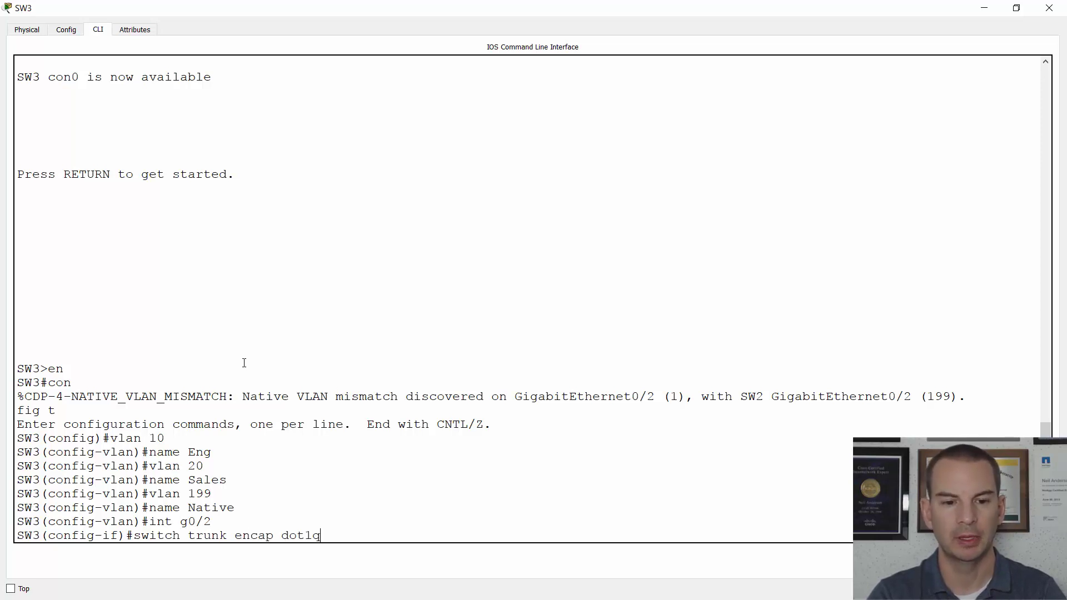
key(Return)
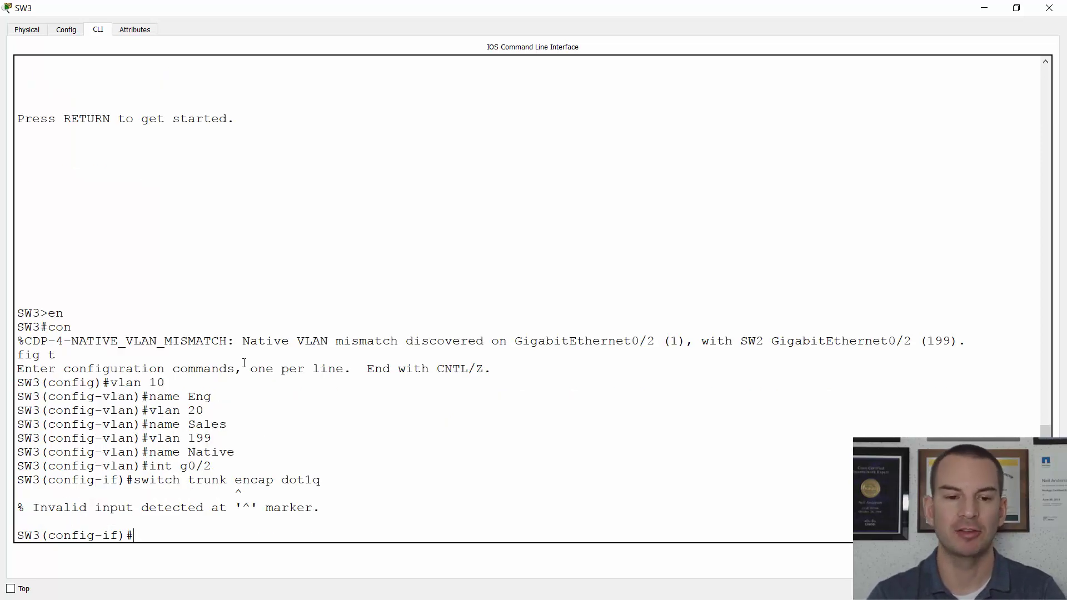
Set SW3's interface g0/2 to trunk mode with switch mode trunk
text(swit)
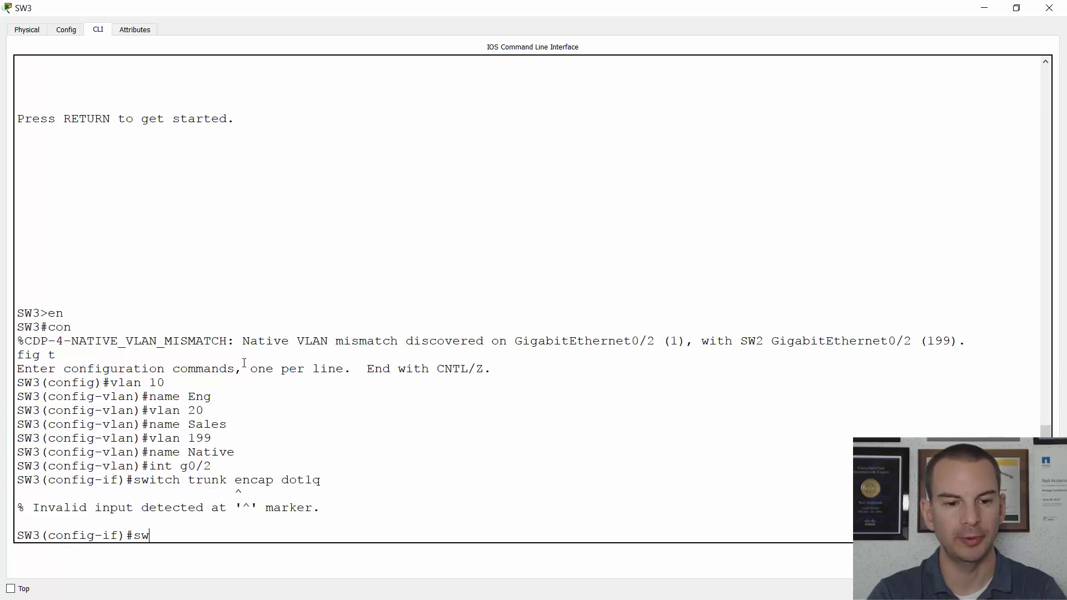
key(BackSpace)
key(BackSpace)
text(itch mode trunk)
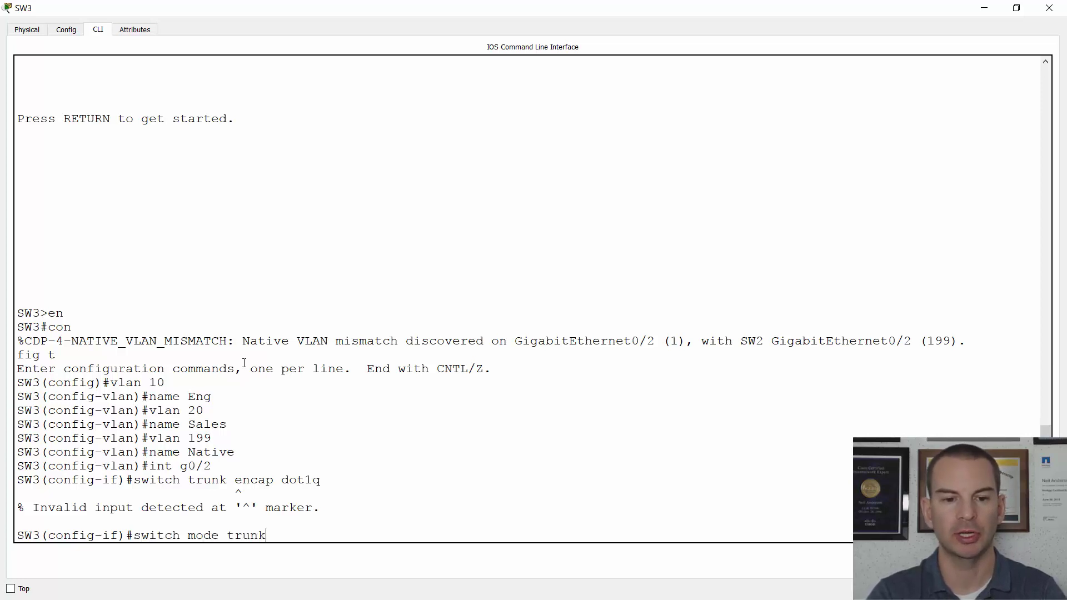
key(Return)
Set the native VLAN of the g0/2 trunk on SW3 to 199
text(swti)
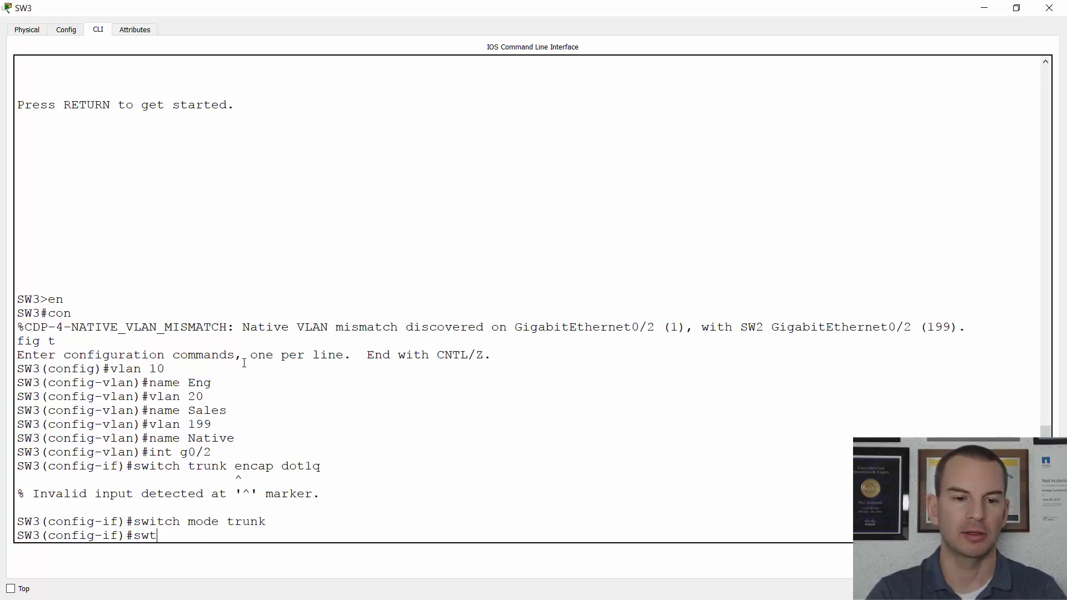
key(BackSpace)
key(BackSpace)
text(itch)
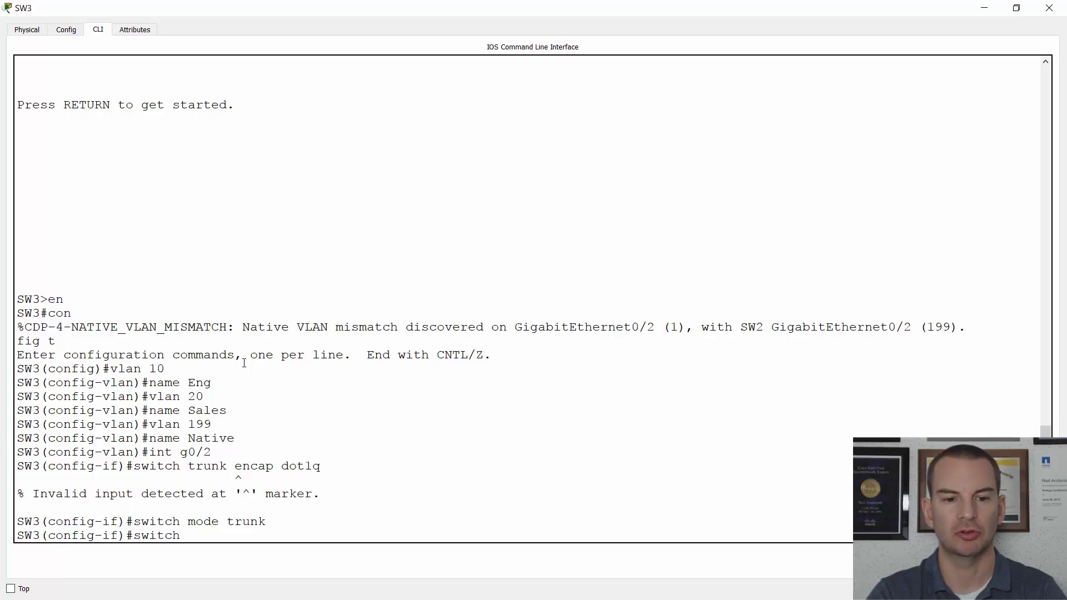
text( trunk encap)
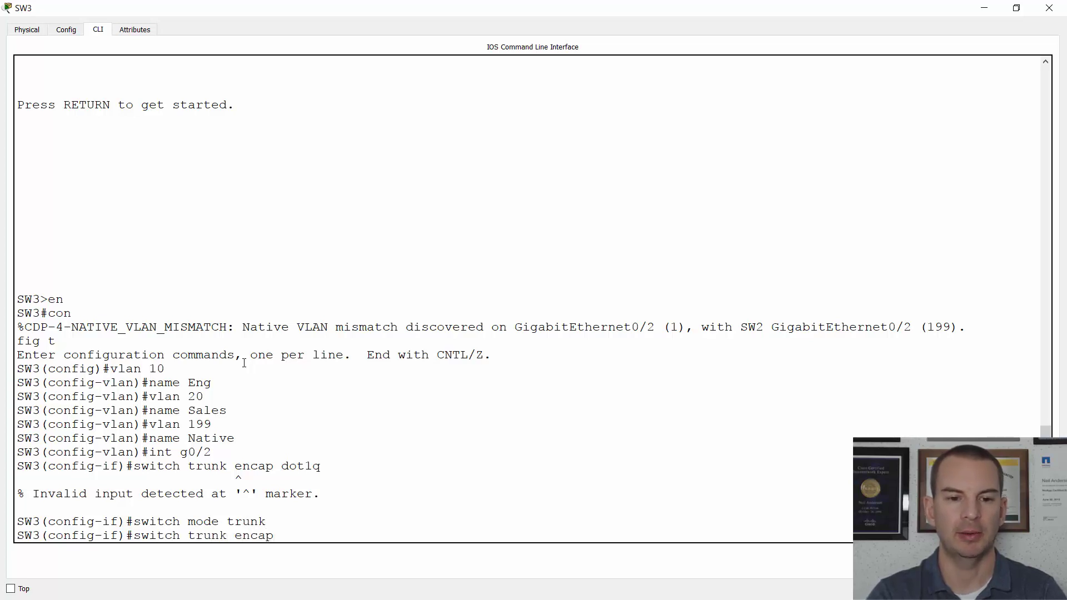
key(BackSpace)
key(BackSpace)
key(BackSpace)
key(BackSpace)
key(BackSpace)
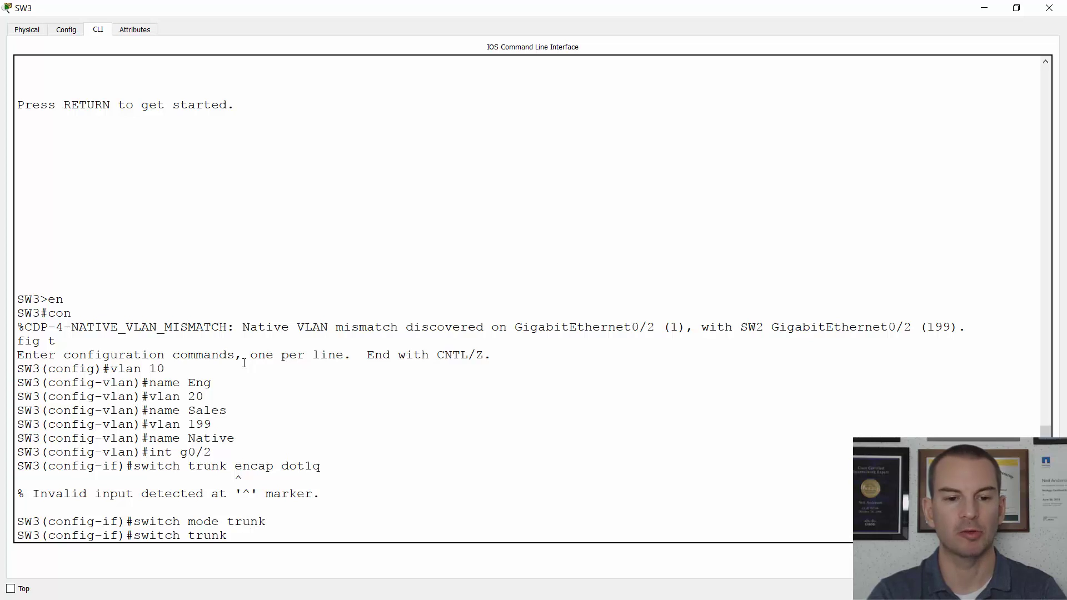
text(native)
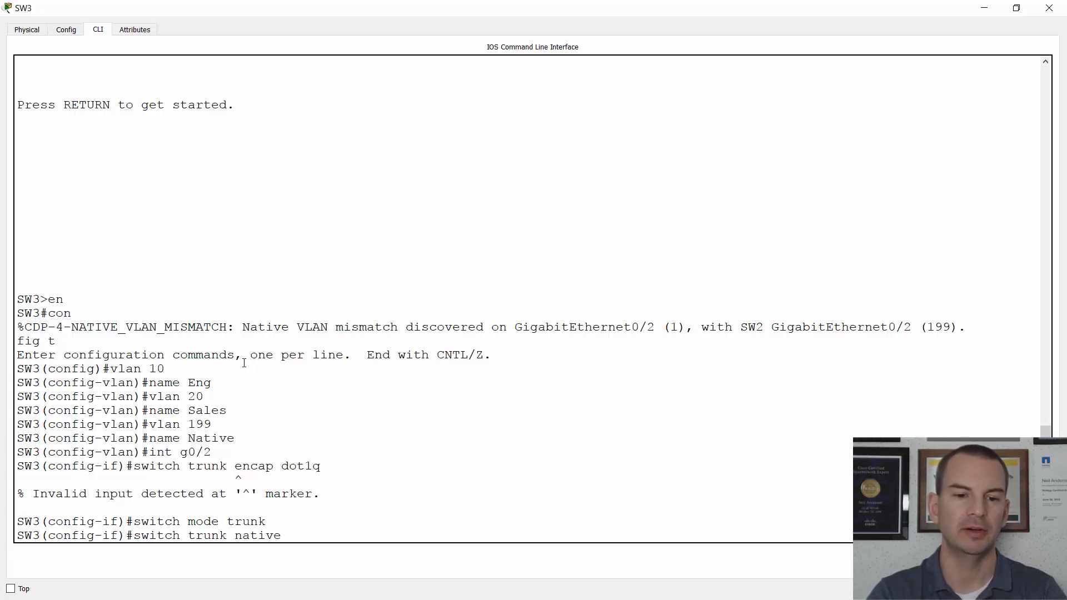
text( vlan 199)
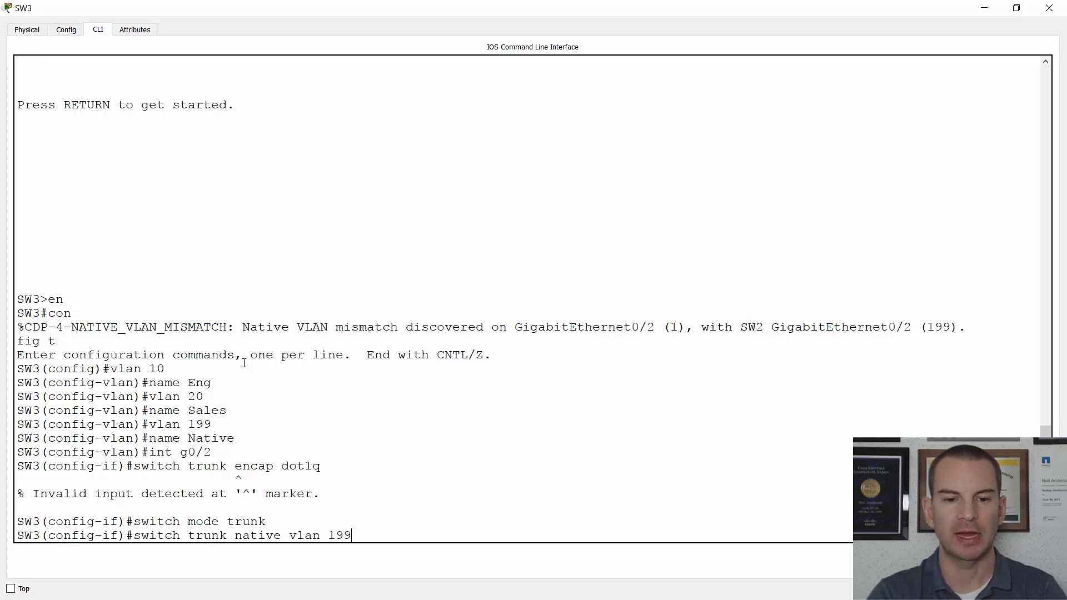
key(Return)
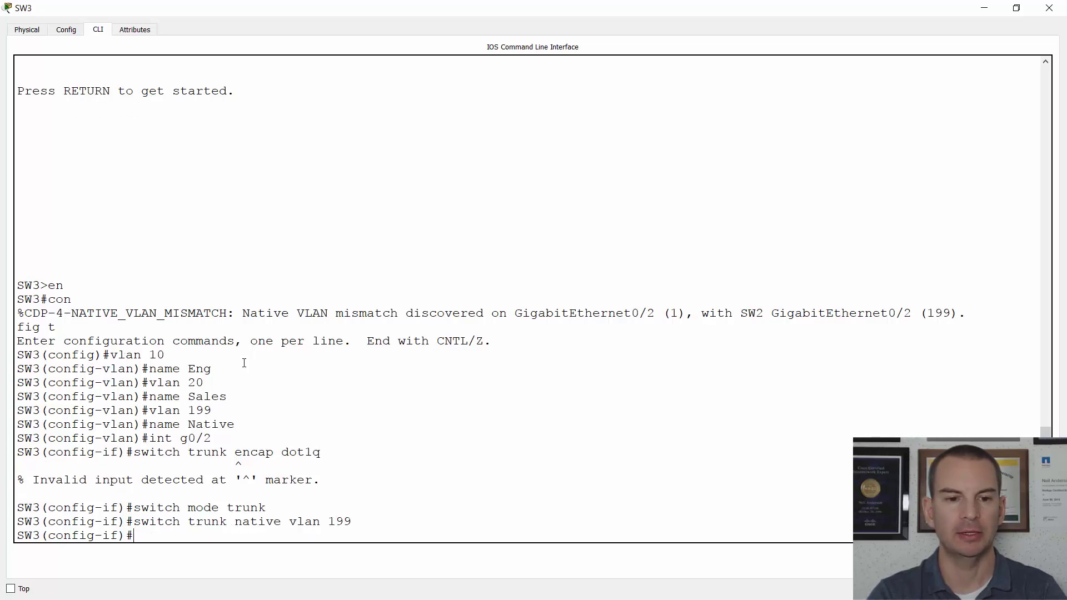
key(Return)
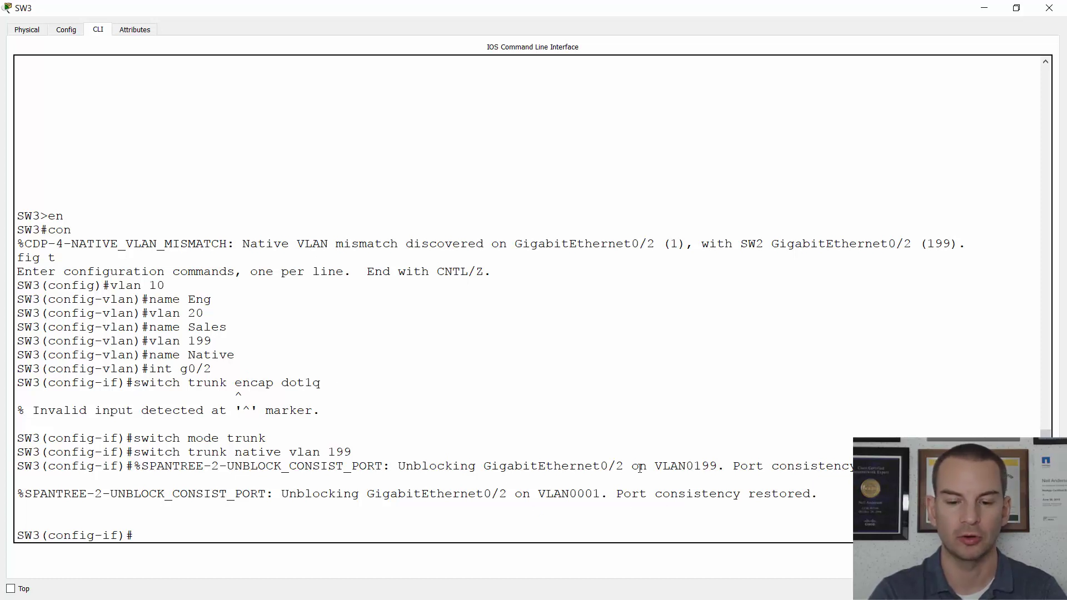
Leave configuration mode on SW3 and check the status of all interfaces with sh ip int brief
text(end)
key(Return)
key(Return)
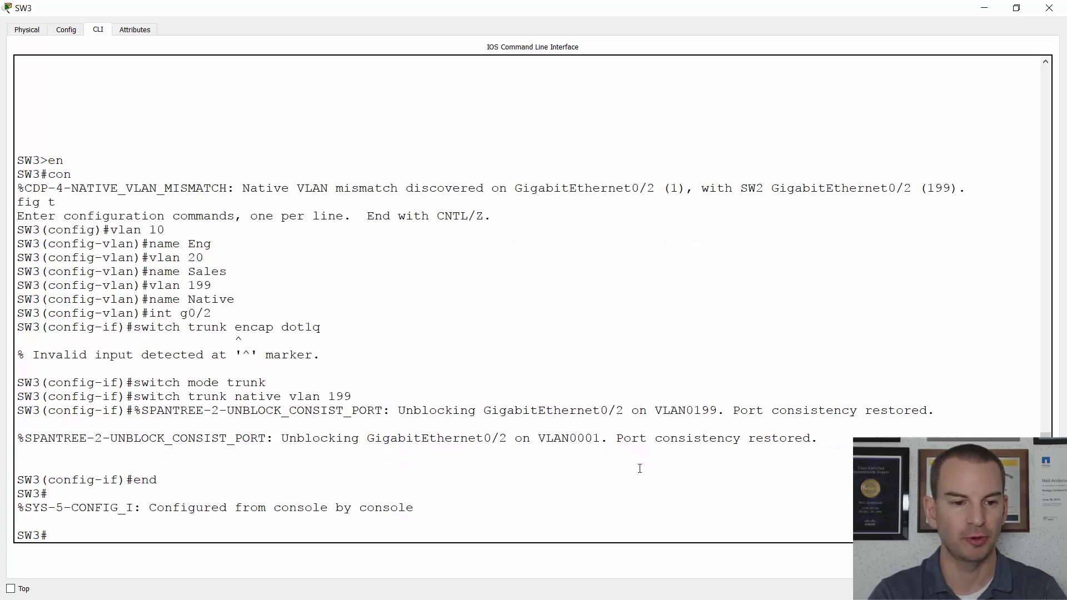
text(sh ip int biref)
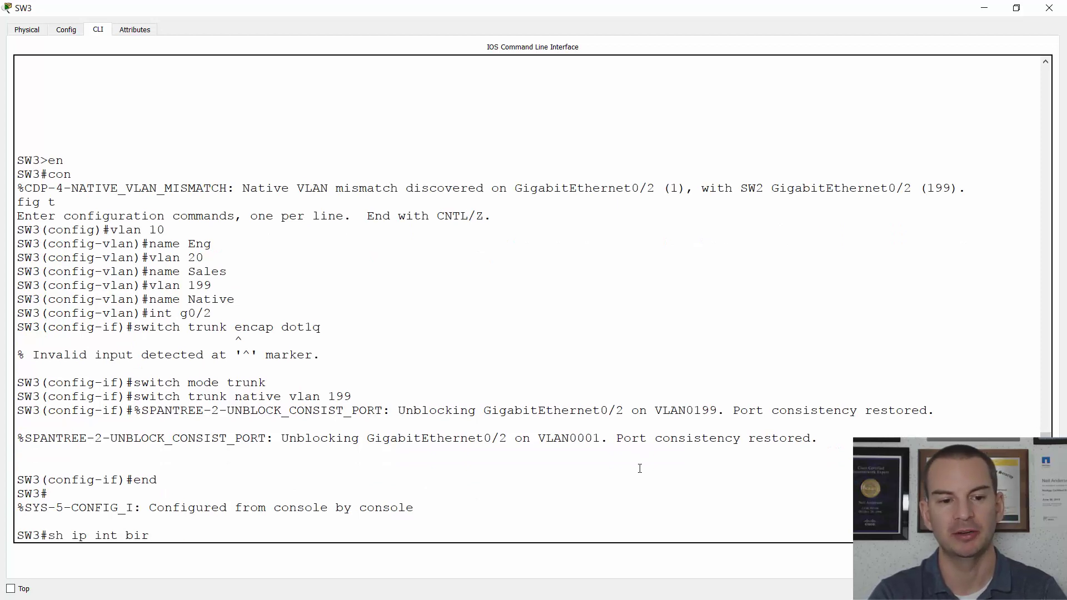
key(BackSpace)
key(BackSpace)
key(BackSpace)
text(r)
key(BackSpace)
key(BackSpace)
text(rief)
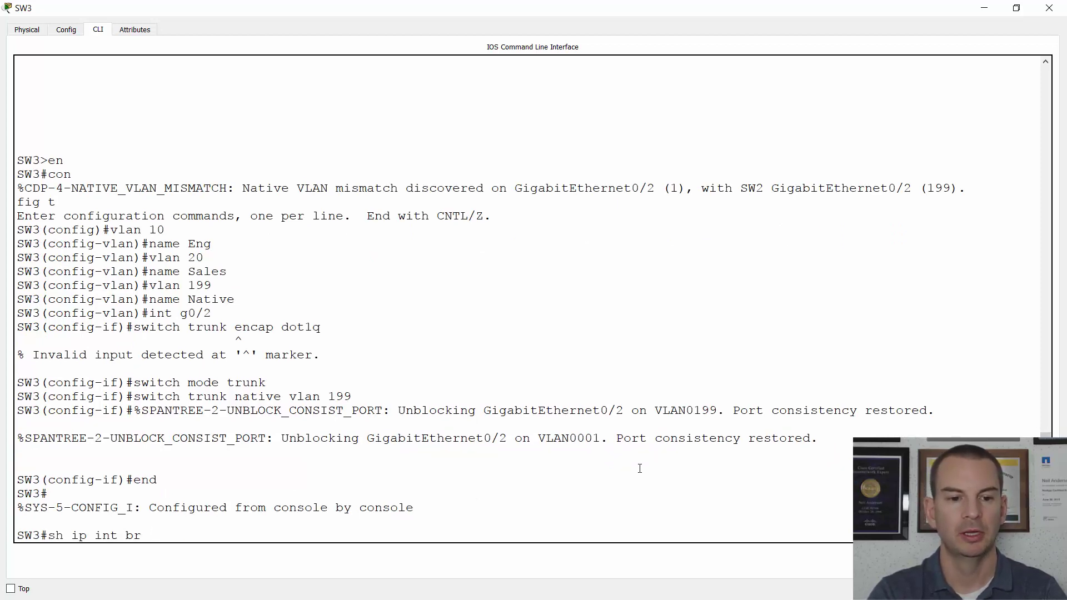
key(Return)
key(space)
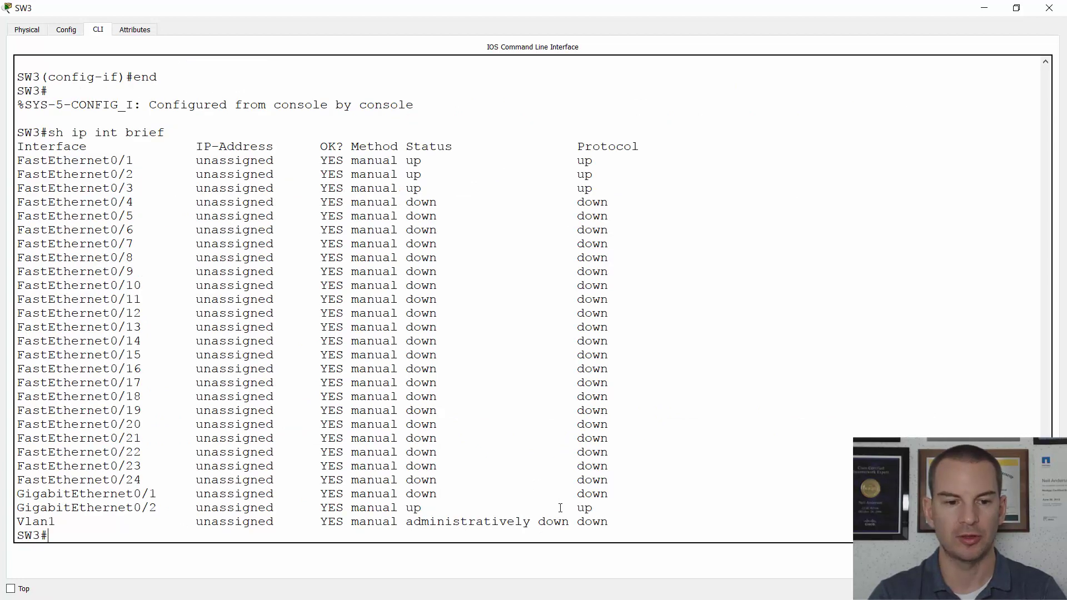
Display the switchport details of g0/2 on SW3 and examine its operational mode and trunking native VLAN
text(sh )
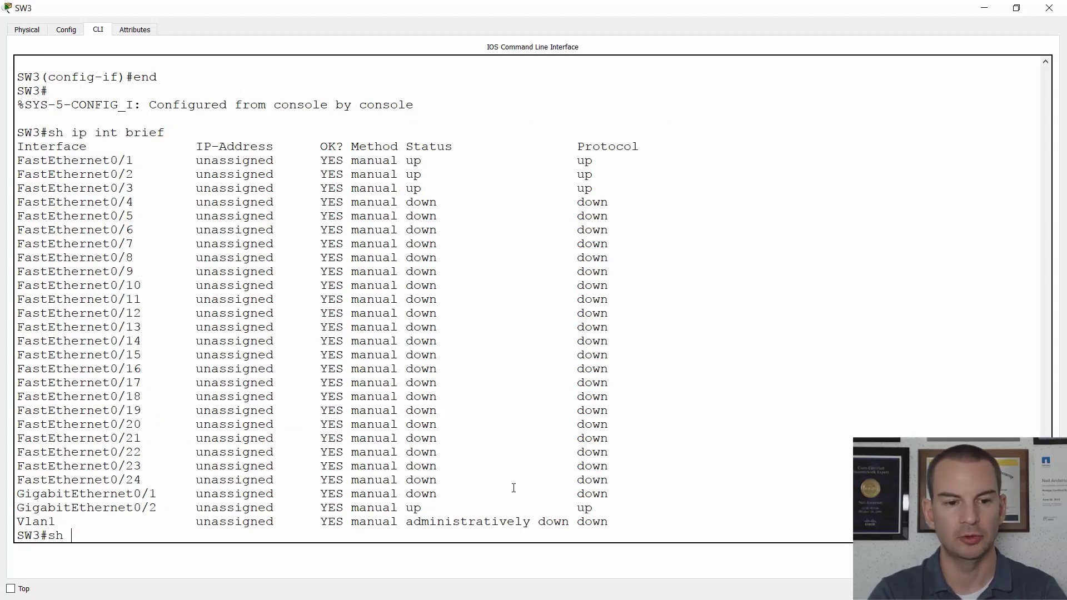
text(int g0/)
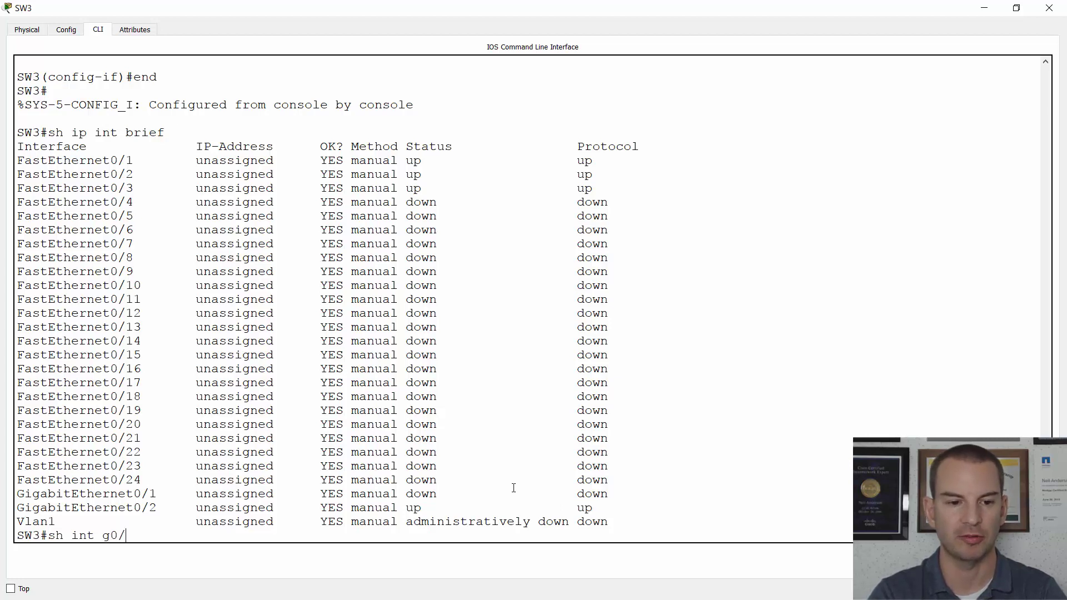
text(2 swit)
key(Tab)
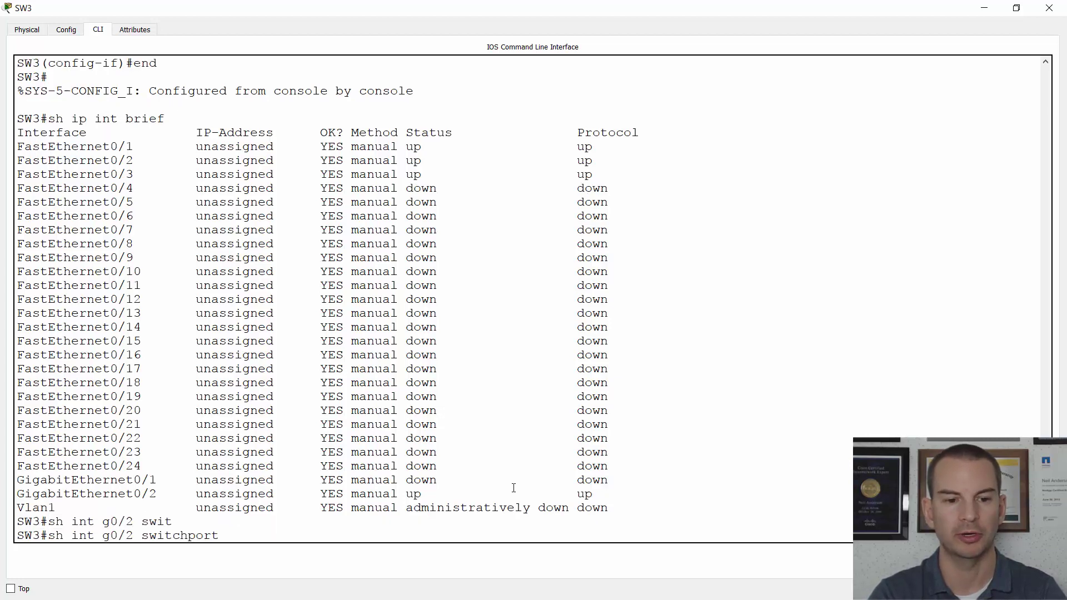
key(Return)
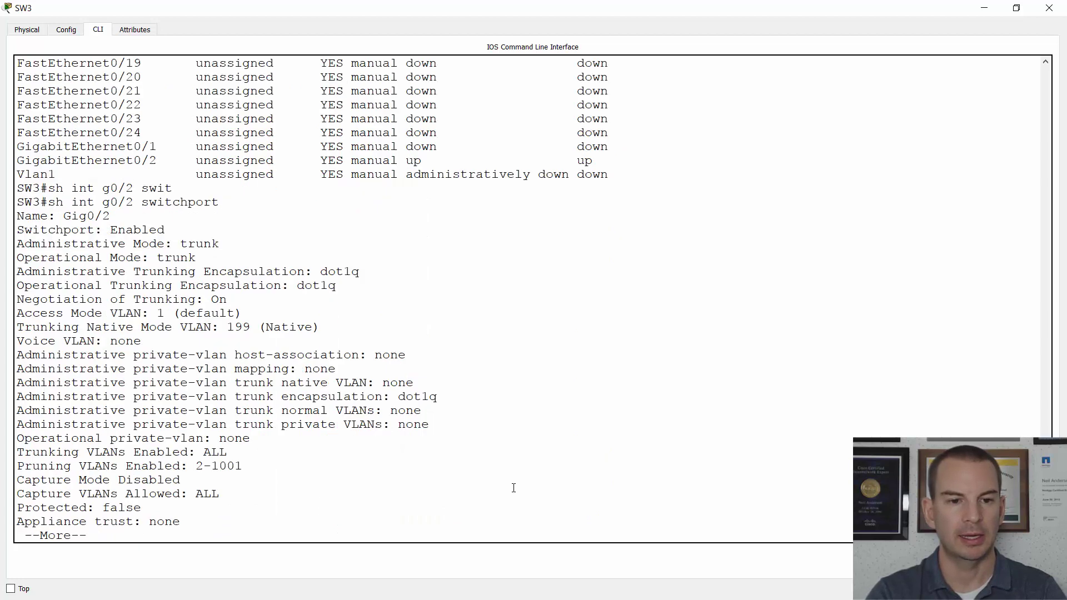
key(space)
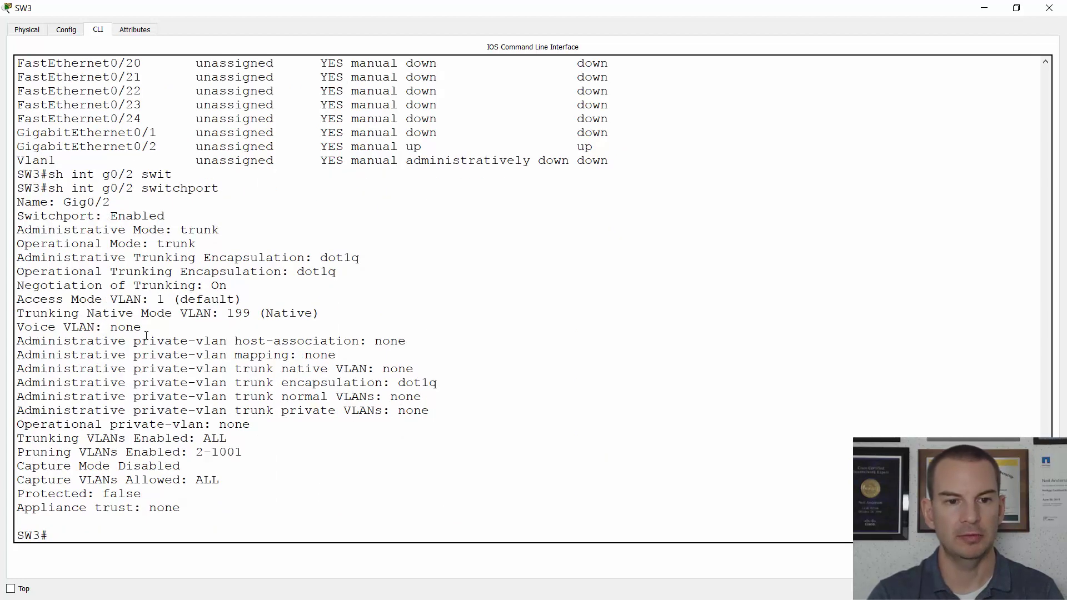
drag(195, 245, 36, 251)
drag(323, 317, 17, 317)
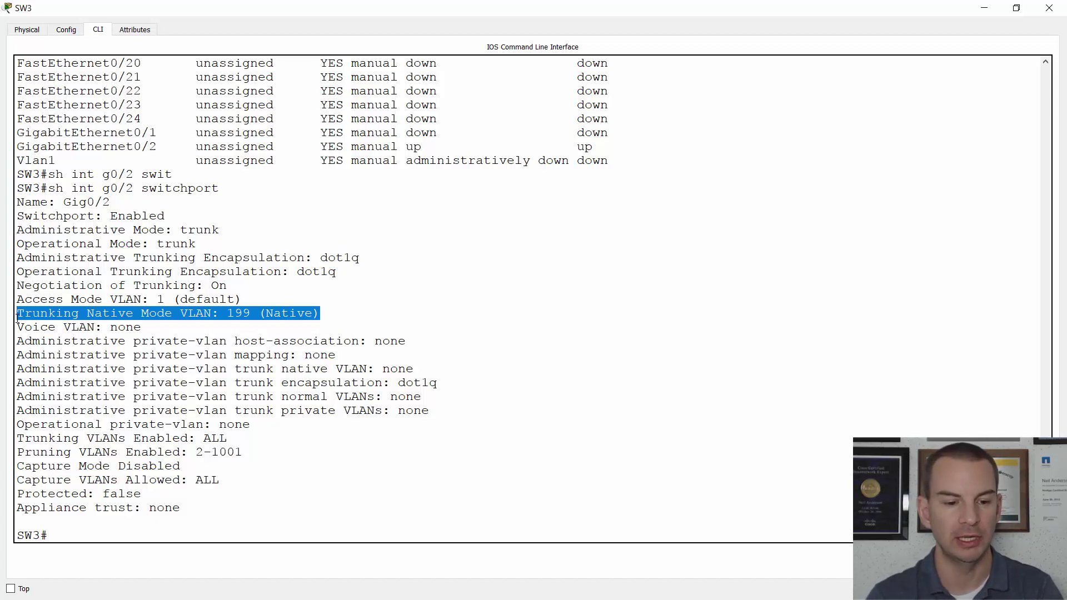
Switch to the VLAN Lab slide to review the network topology, and return to the SW3 console
key(alt+Tab)
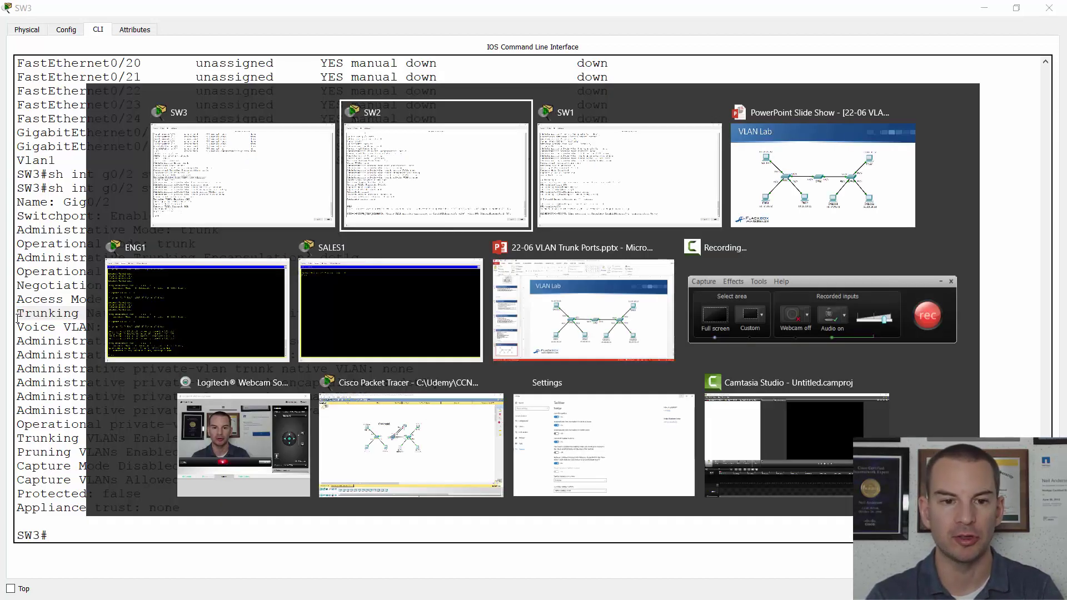
key(alt+Tab)
key(alt+Tab)
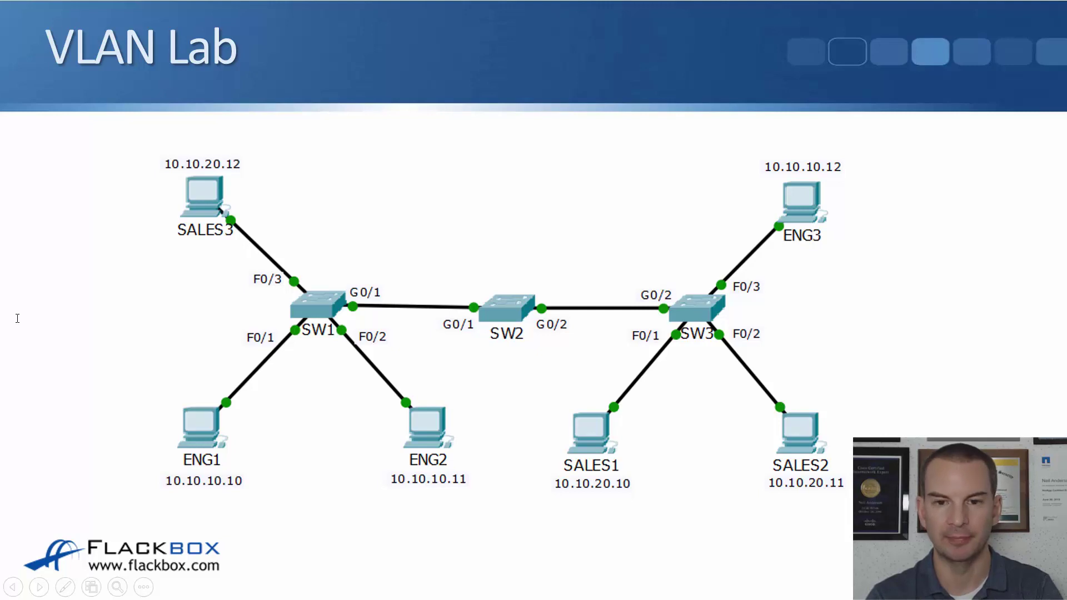
key(alt+Tab)
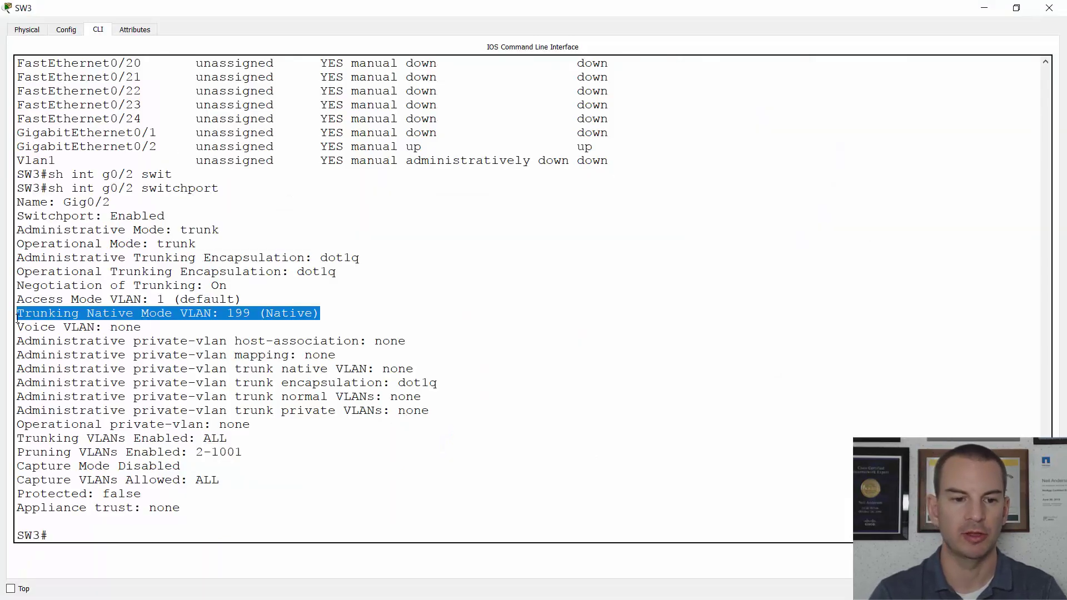
Enter configuration mode on SW3 and set the interface range fast0/1 - 2 to access mode
click(292, 337)
text(config t)
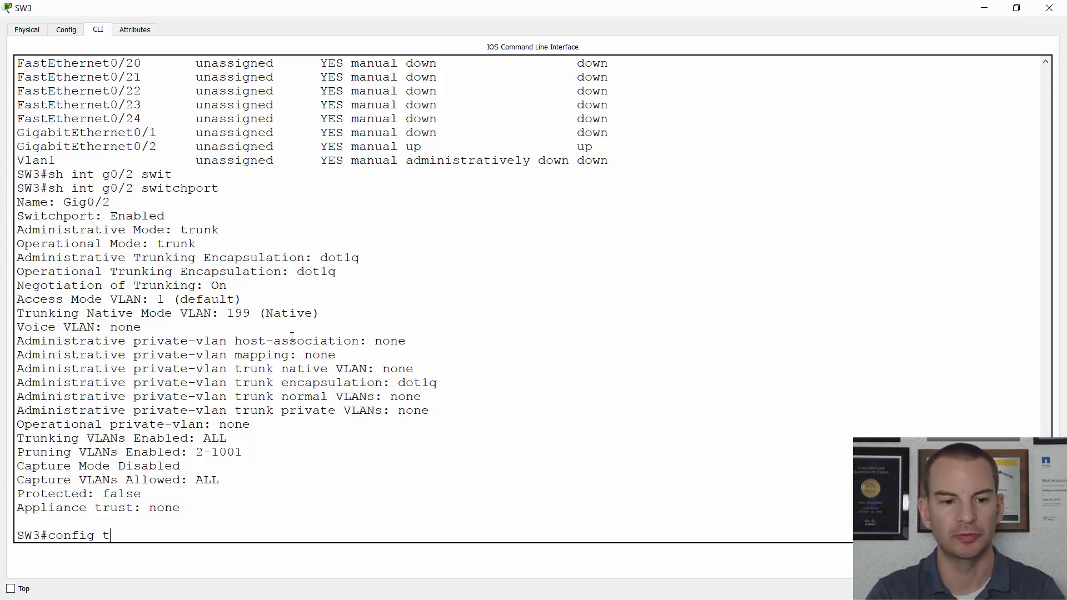
key(Return)
text(int )
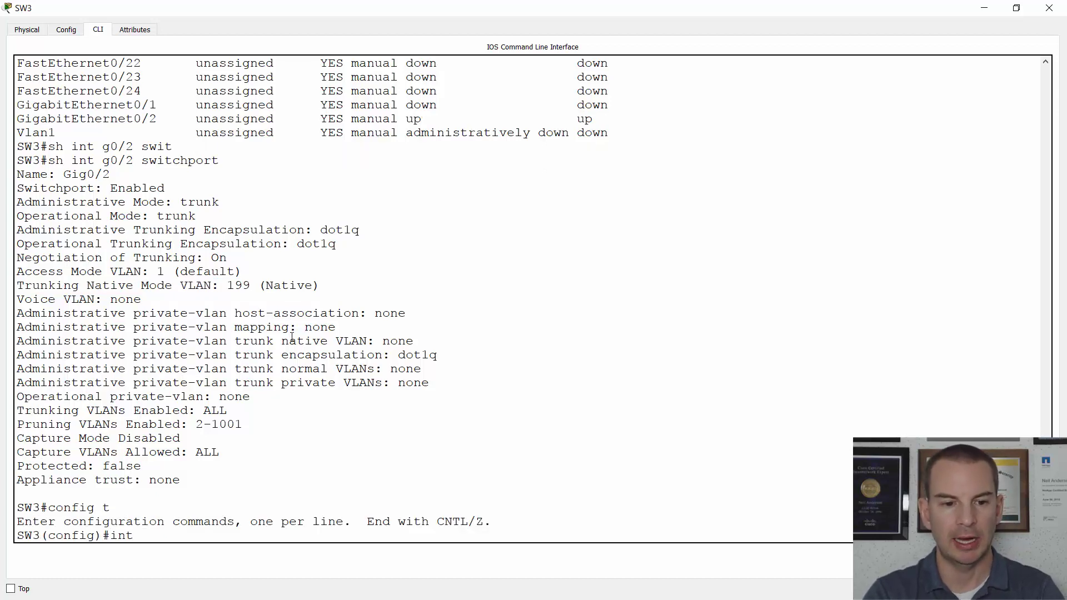
text(range)
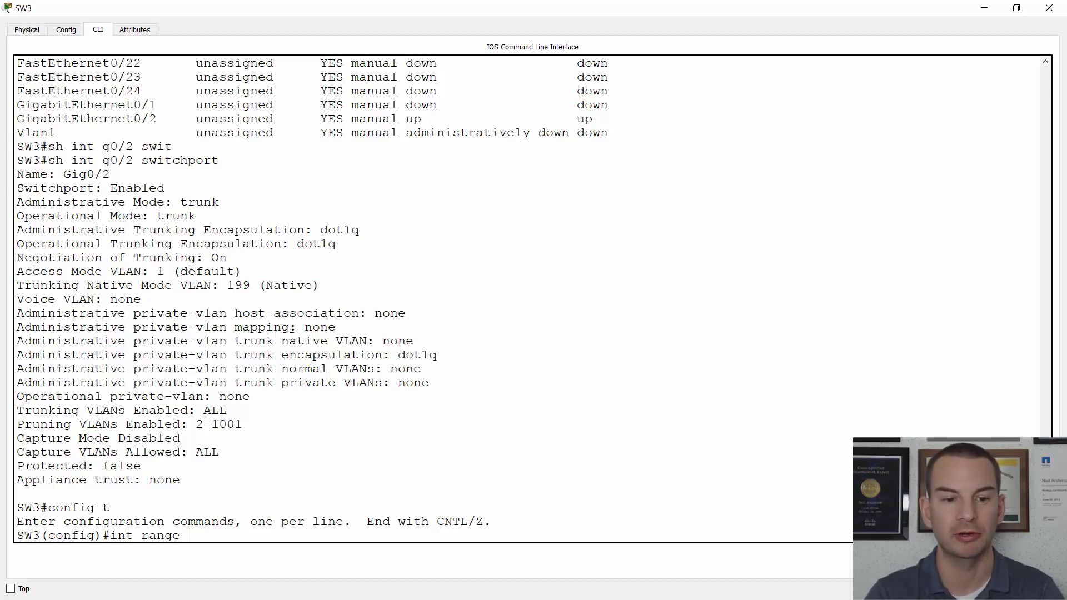
text(fast)
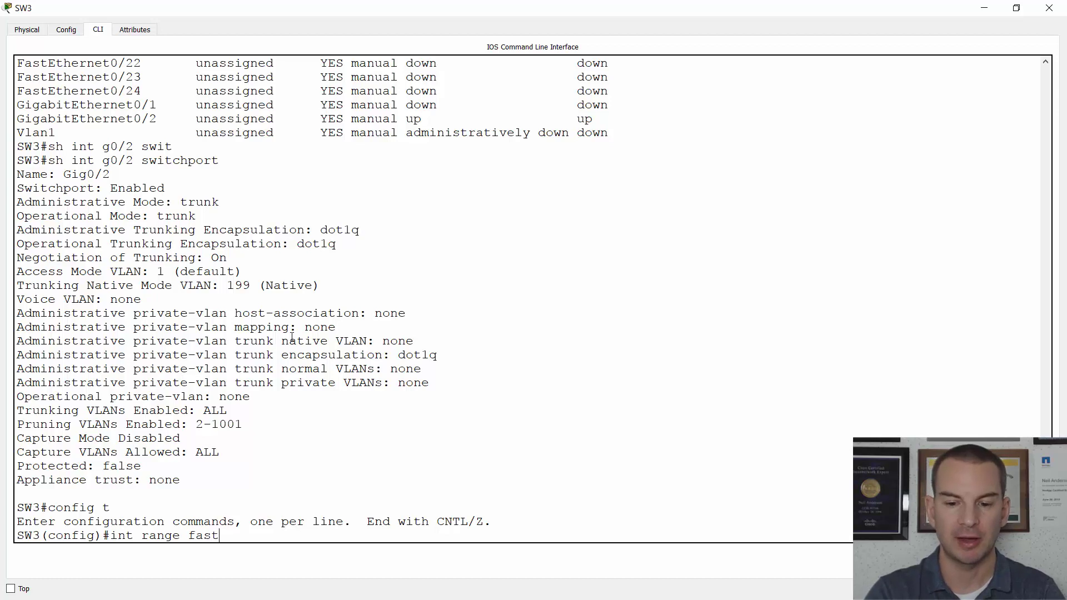
text(0/1 - 2)
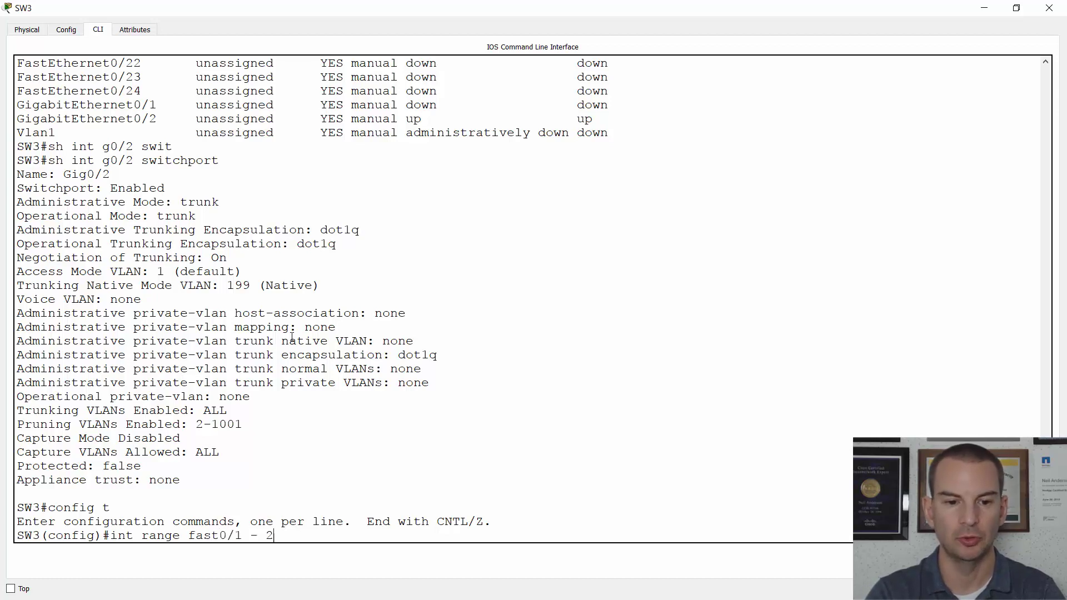
key(Return)
text(switch m)
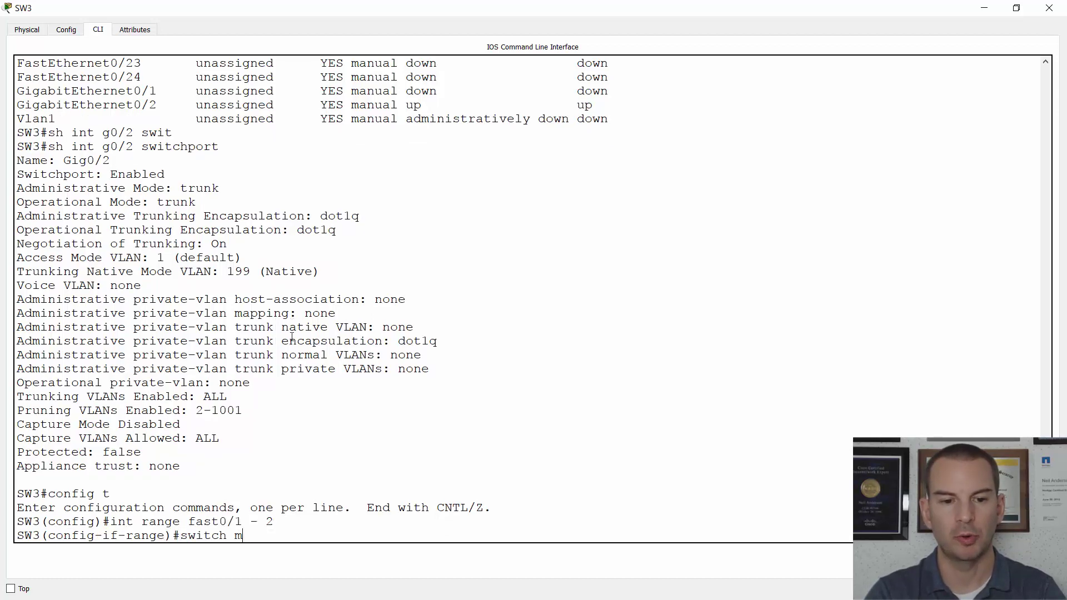
text(ode access)
key(Return)
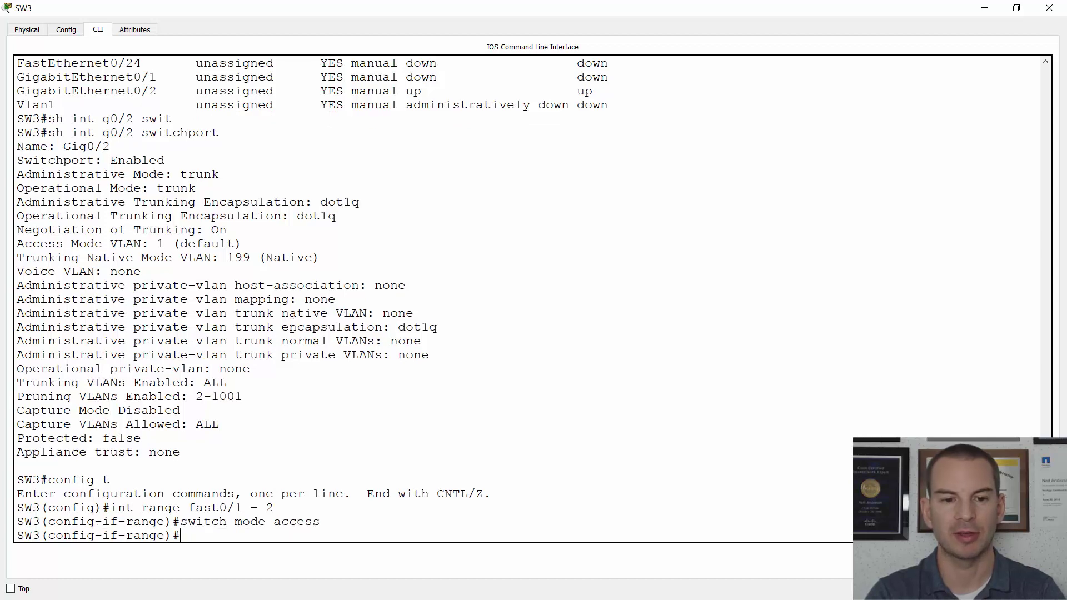
Assign the fast0/1 - 2 interface range on SW3 to access VLAN 20
text(switch)
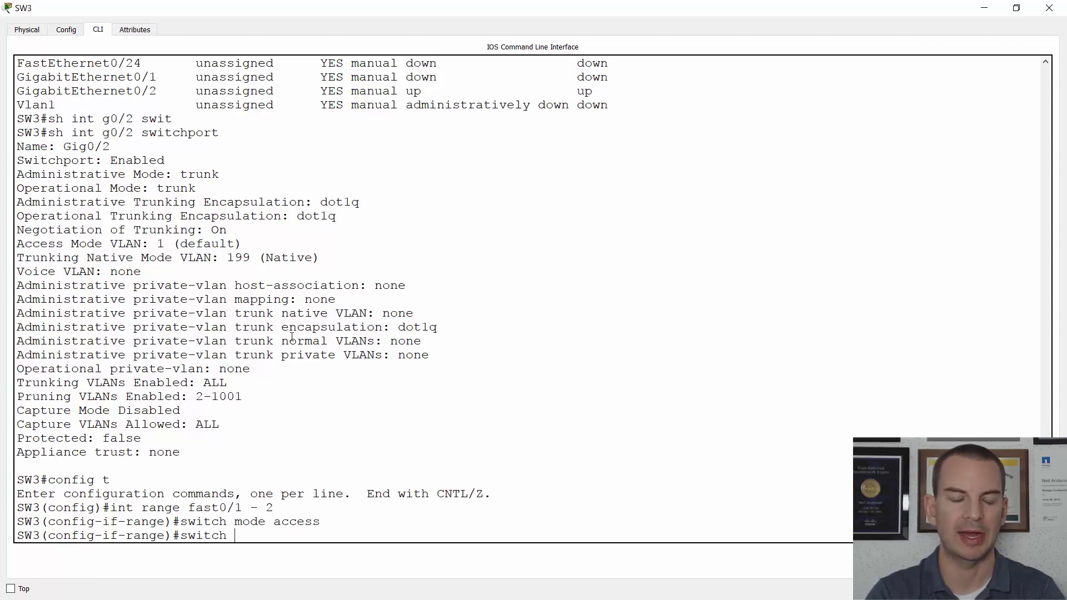
text( access vla)
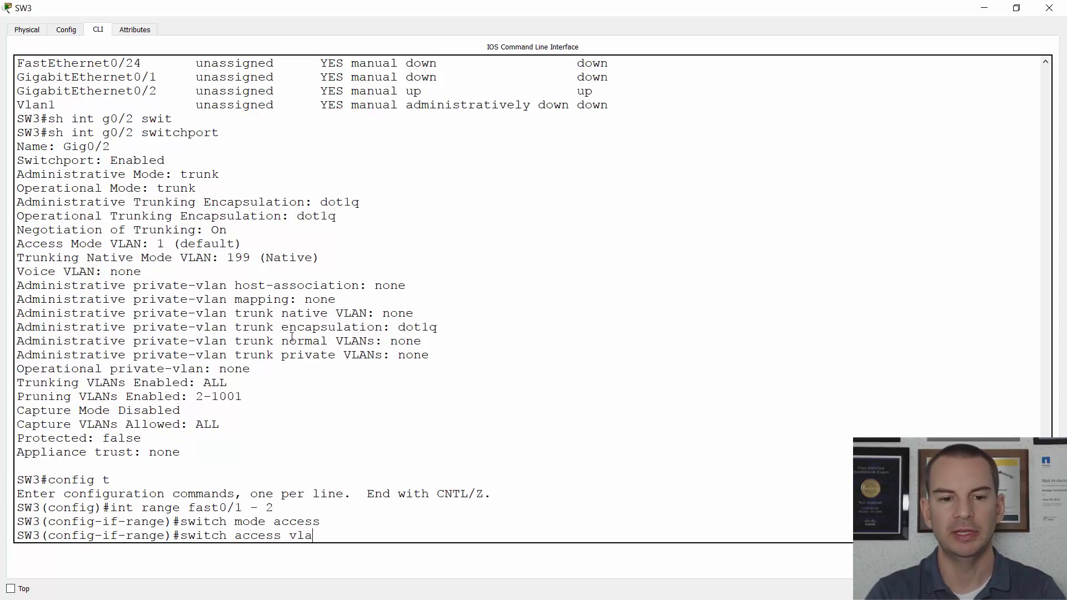
text(n 20)
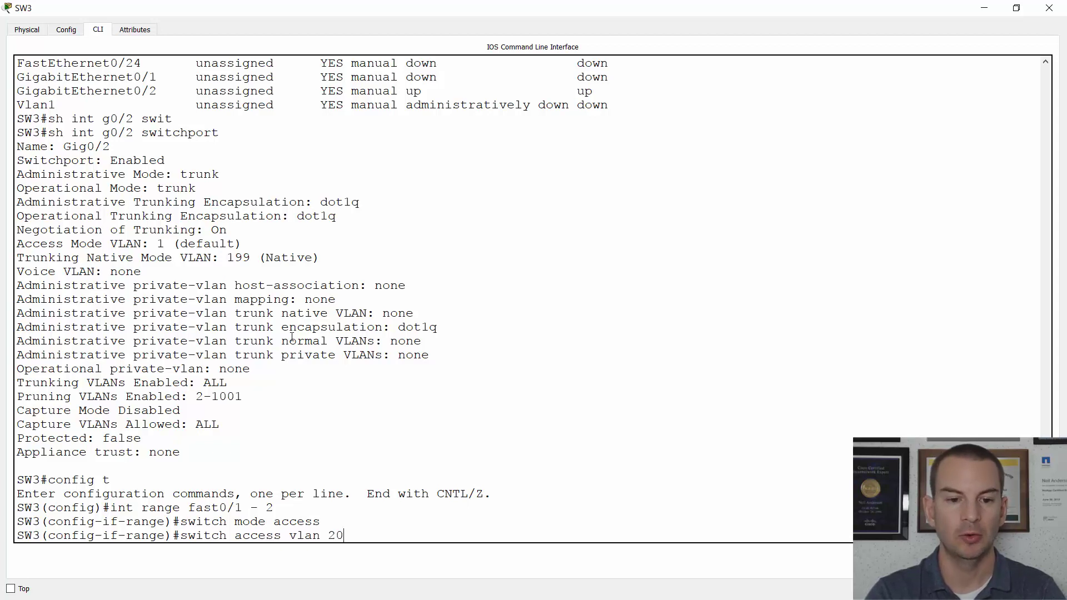
key(Return)
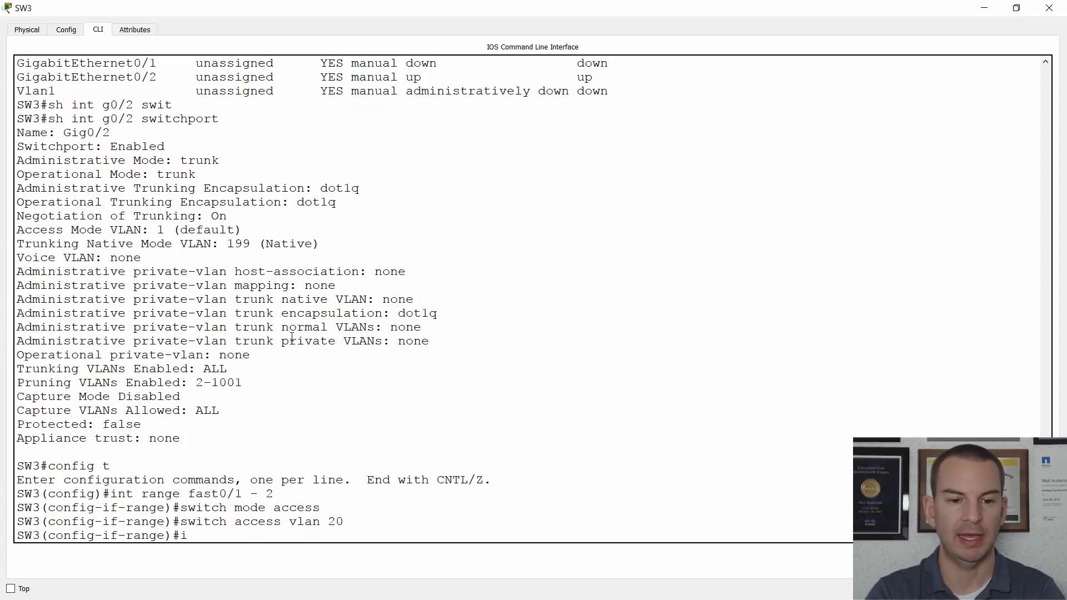
Configure interface f0/3 on SW3 as an access port in VLAN 10
text(int f0/3)
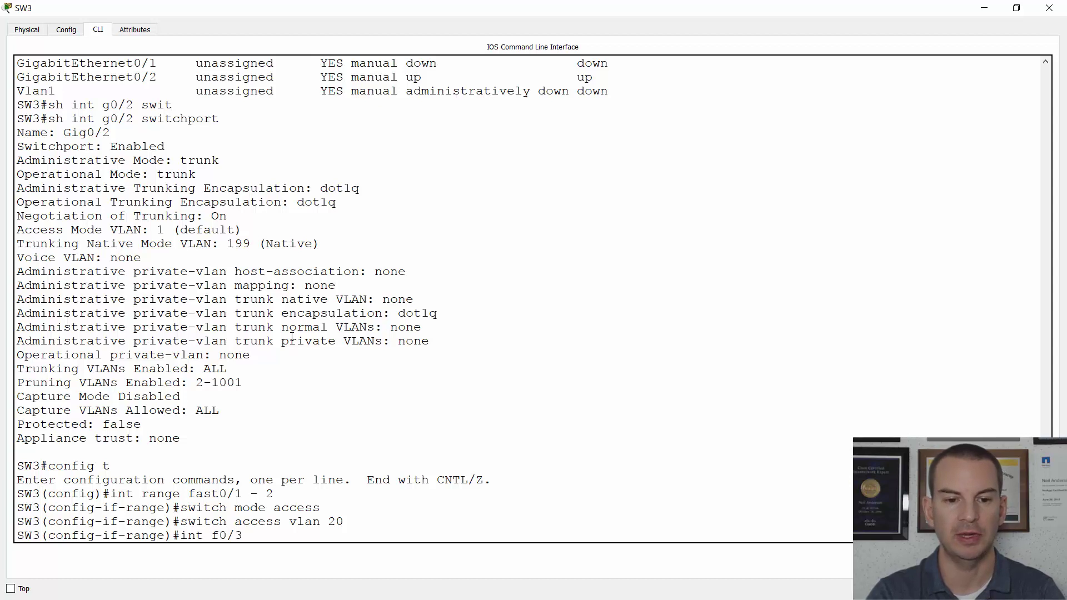
key(Return)
text(swit)
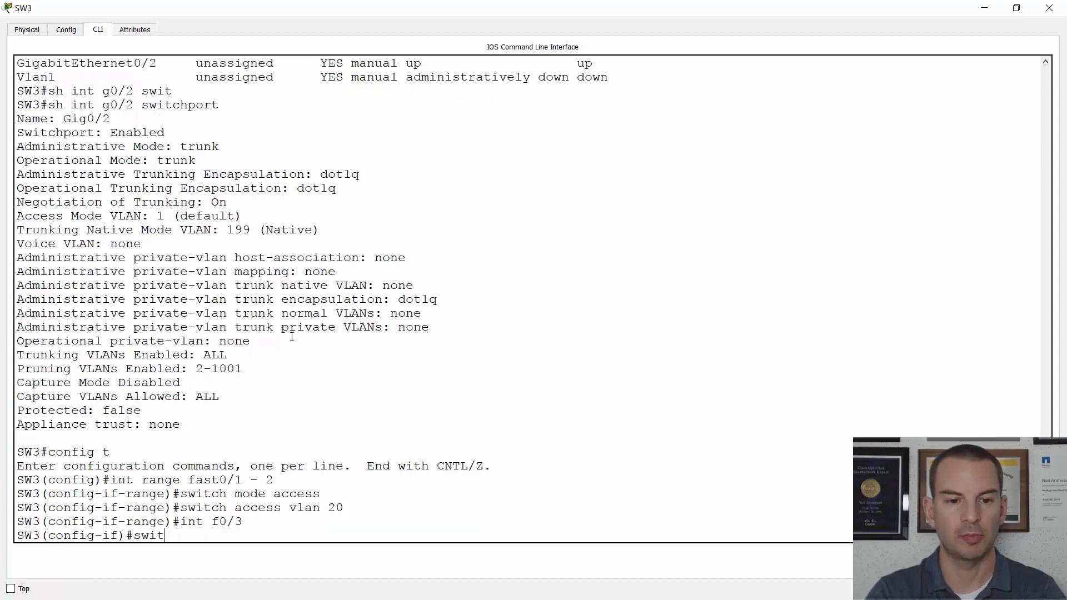
text(ch mode access)
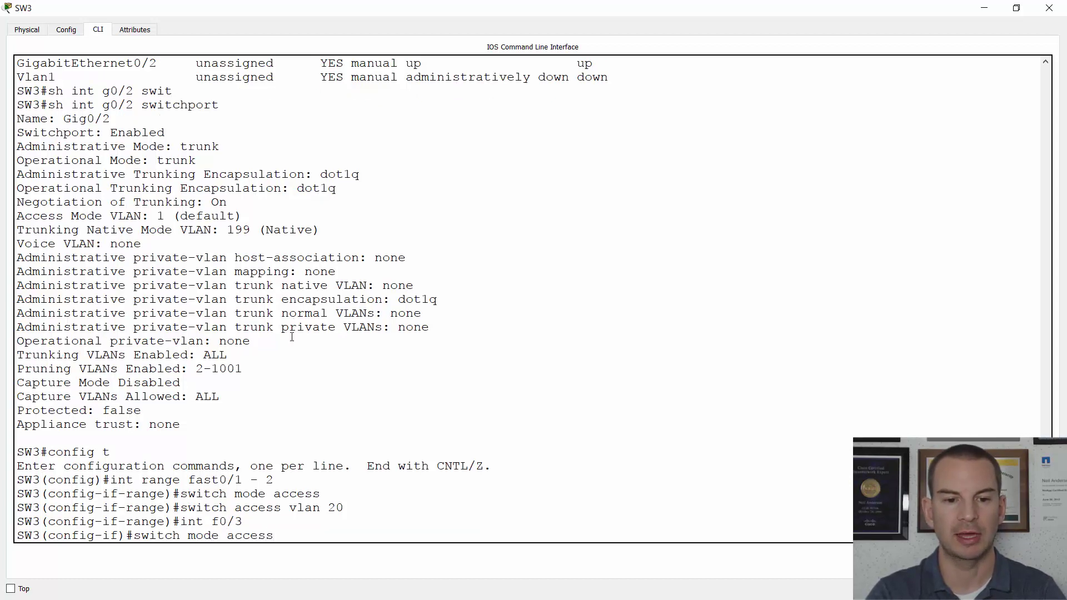
key(Return)
text(switch)
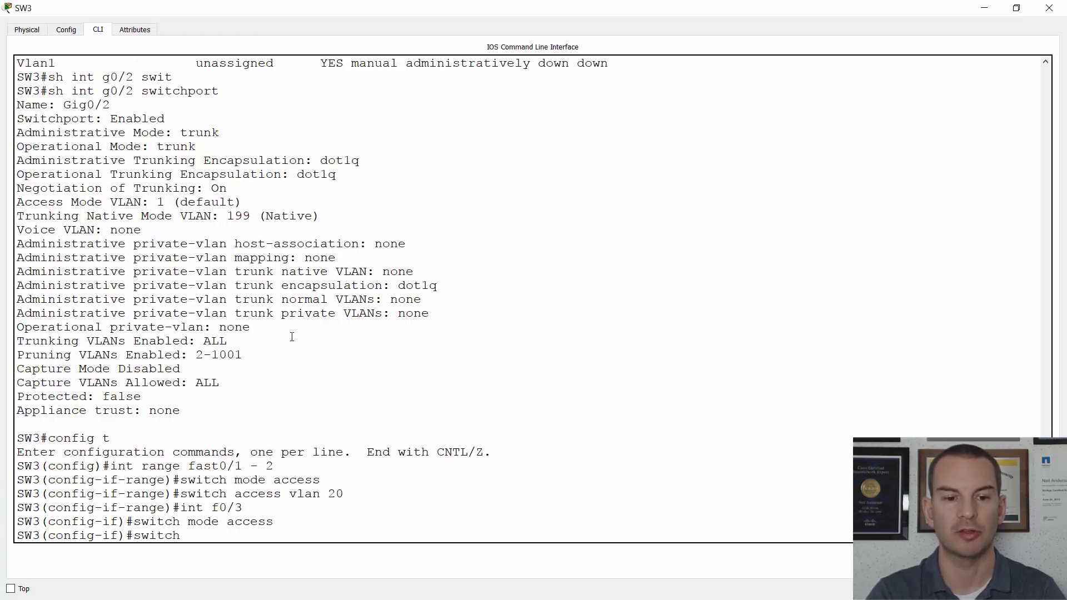
text( access vla)
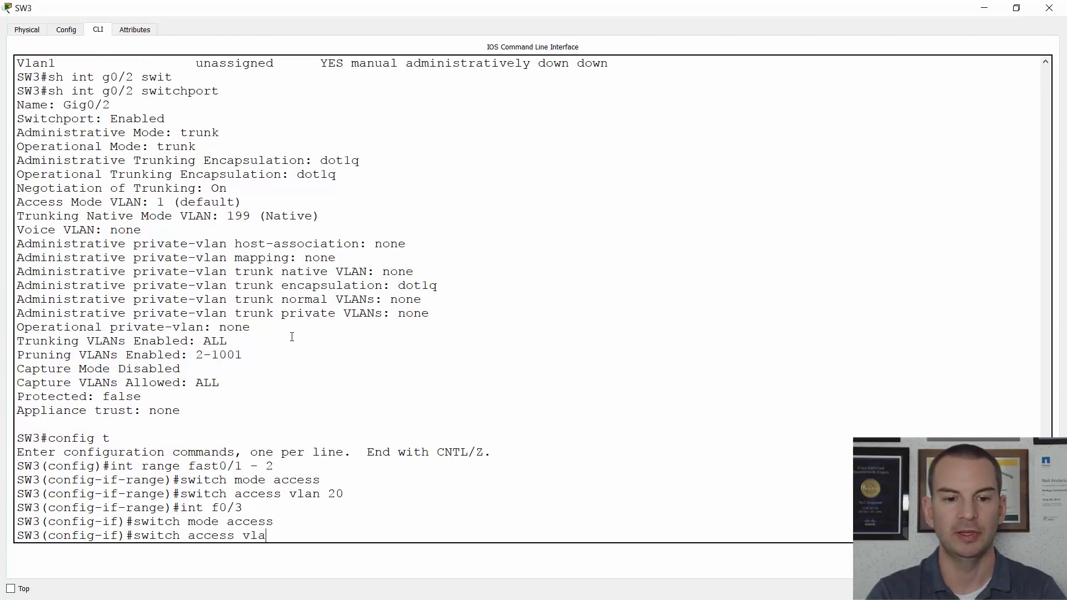
text(n 10)
key(Return)
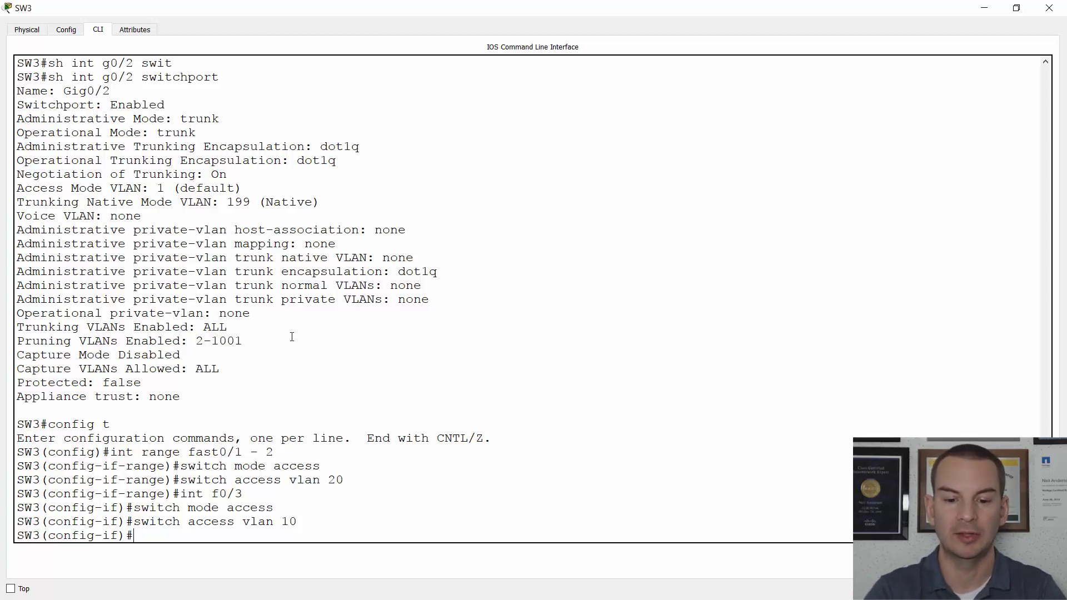
Leave configuration mode on SW3 and check the VLAN port assignments with sh vlan brief
text(end)
key(Return)
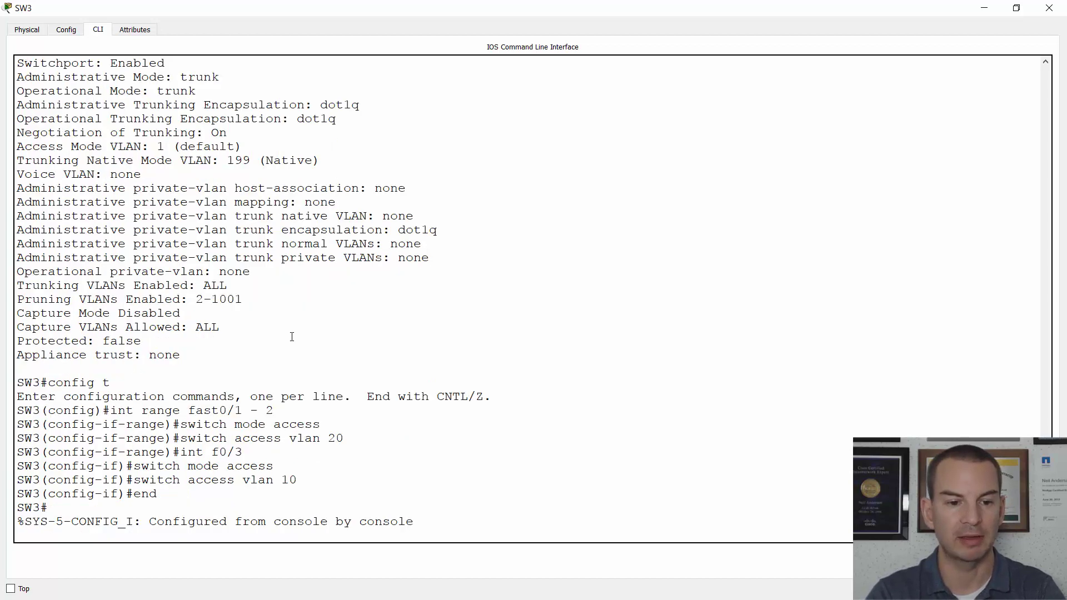
key(Return)
text(sh vlan brief)
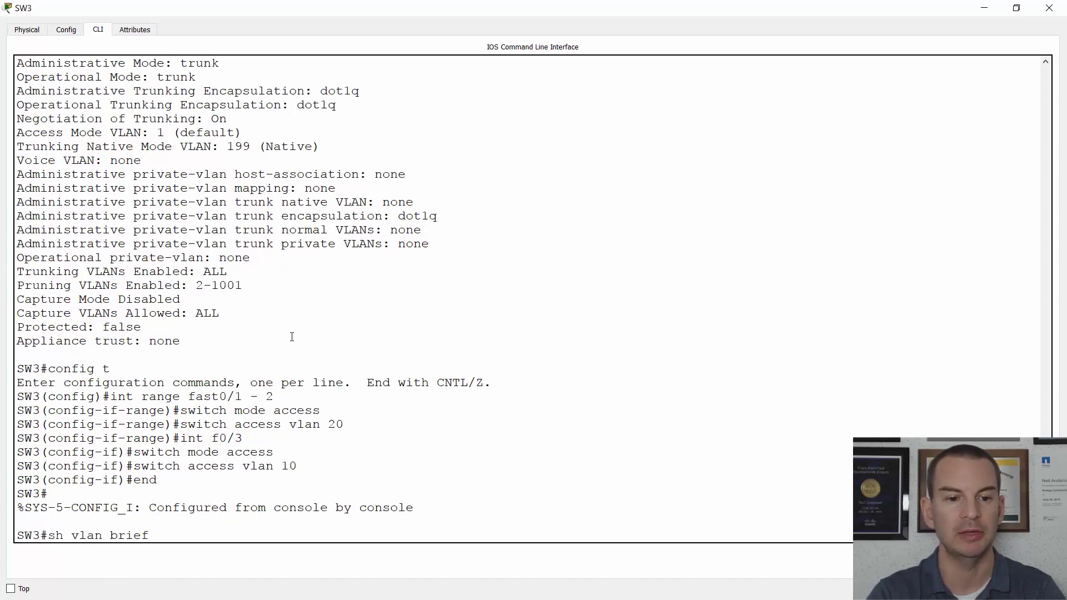
key(Return)
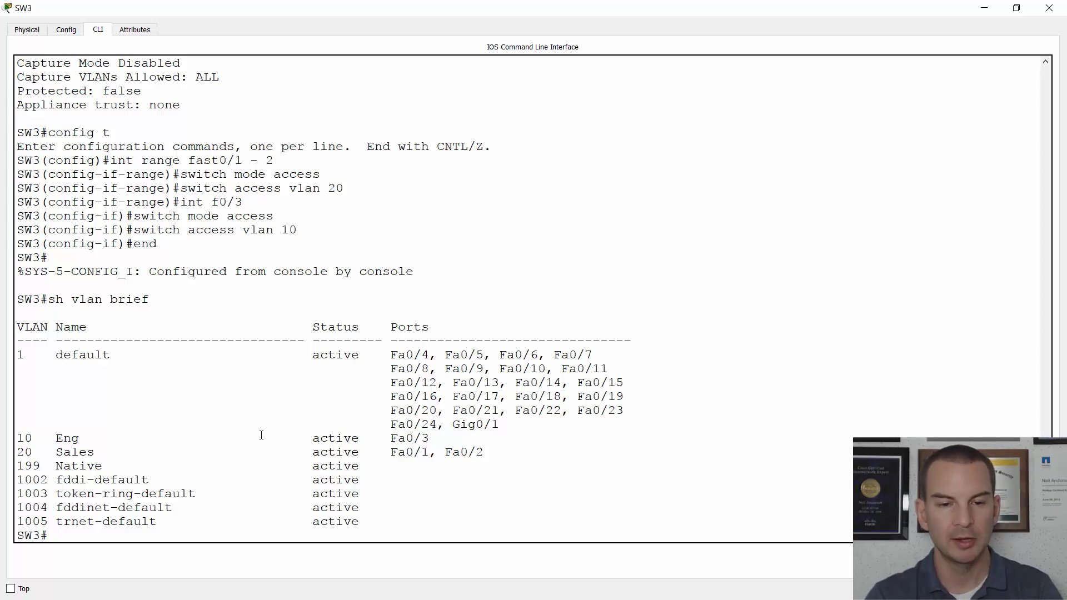
Switch to the ENG1 command prompt and test connectivity to ENG2 by pinging 10.10.10.11
key(alt+Tab)
key(alt+Tab)
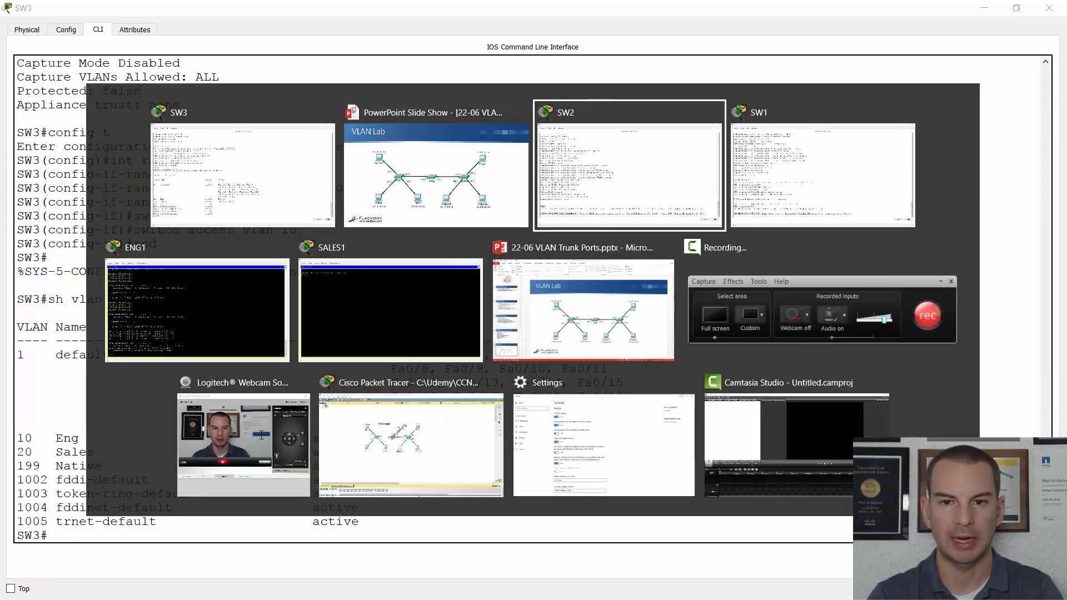
key(alt+Tab)
key(alt+Tab)
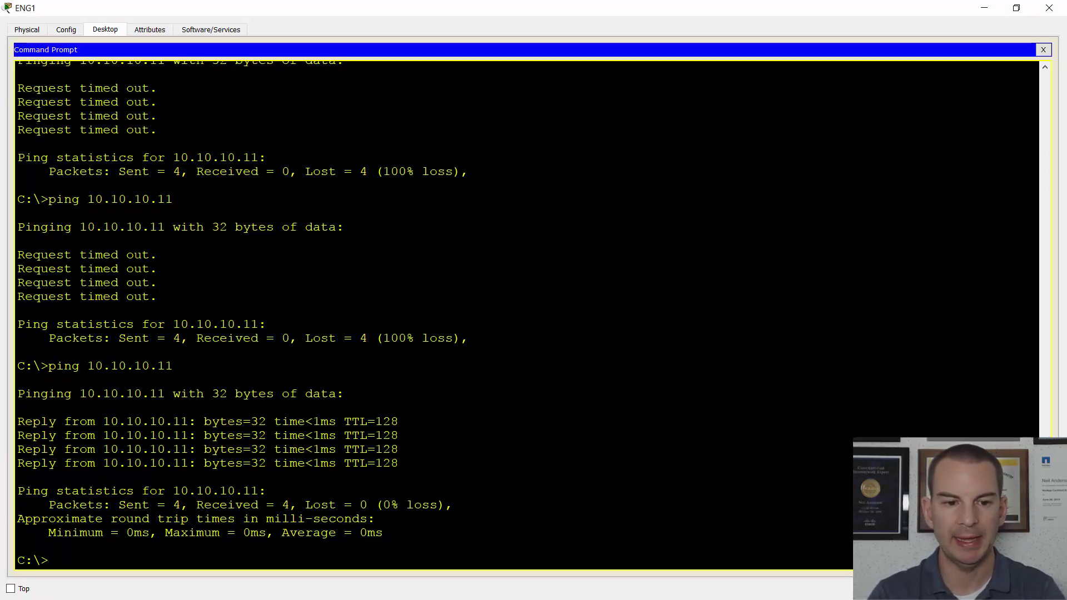
text(ping )
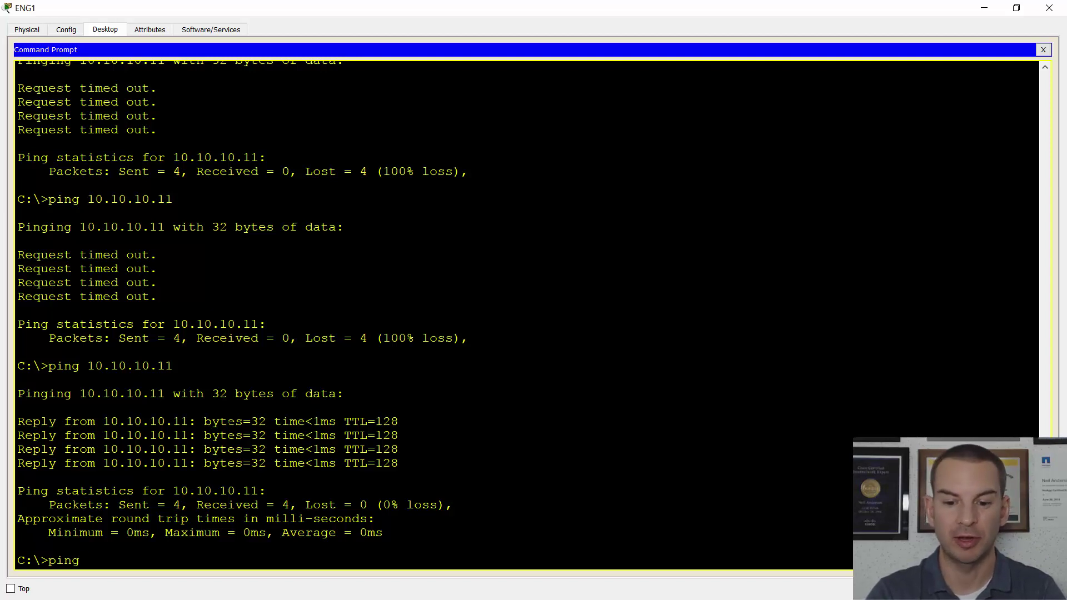
text(10.10.10.11)
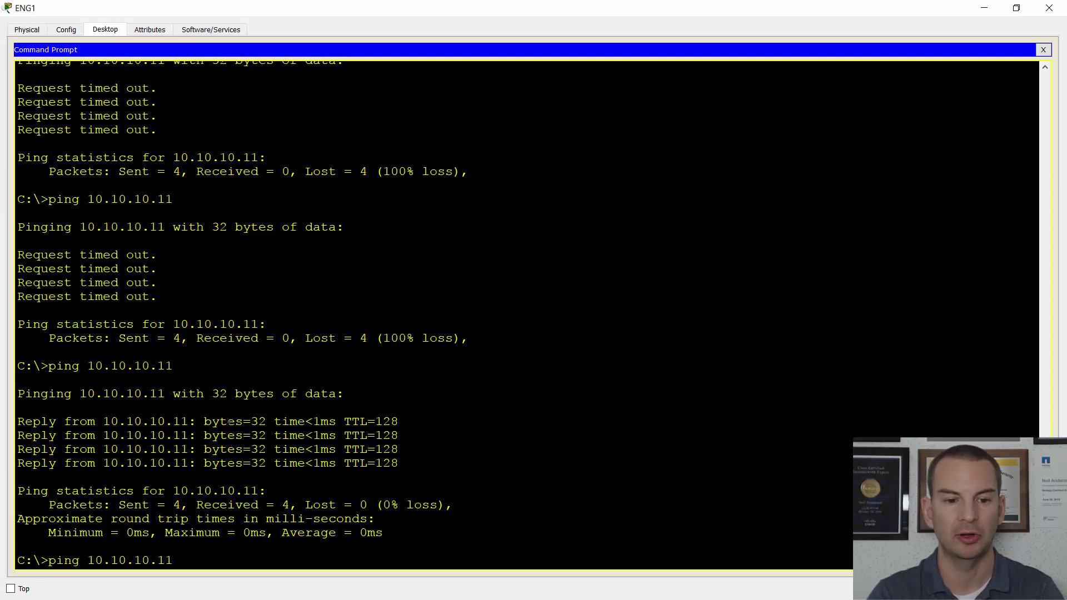
key(Return)
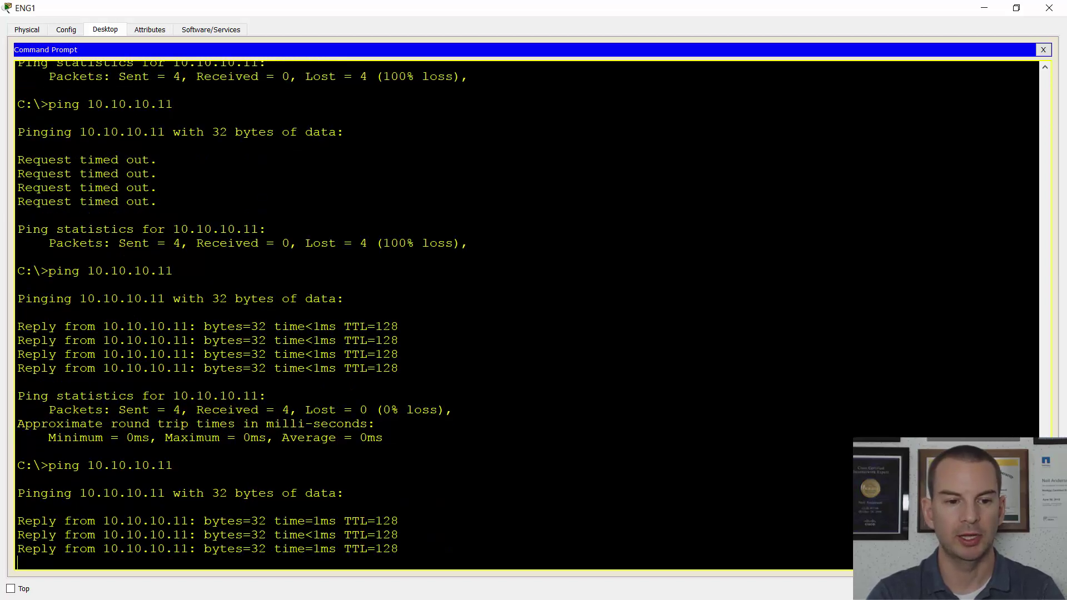
Ping ENG3 at 10.10.10.12 from ENG1, consulting the VLAN Lab slide for the topology before running the command
text(ping )
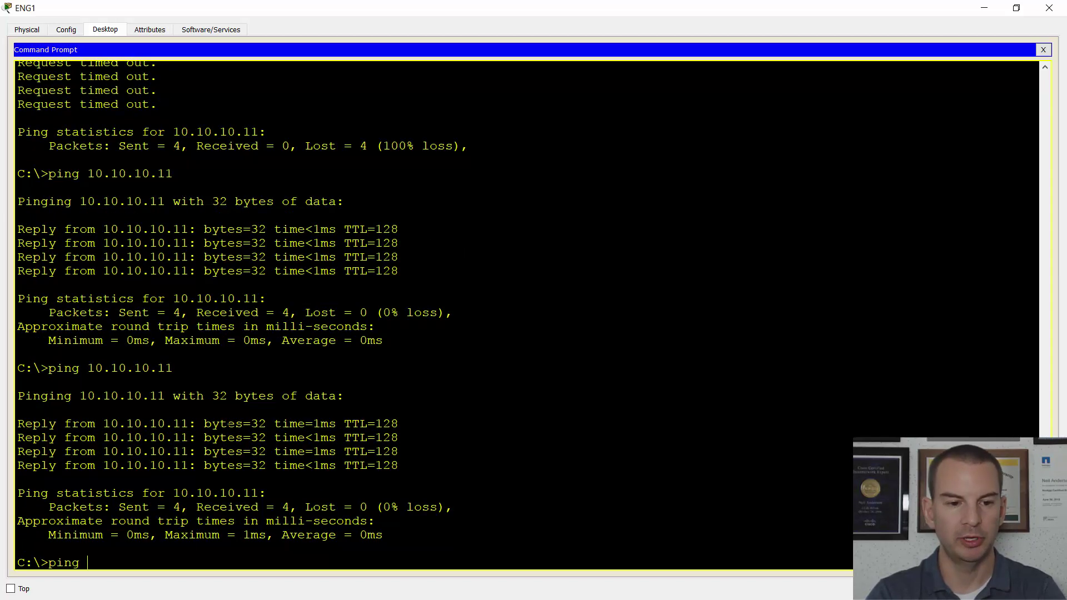
text(10.10.10)
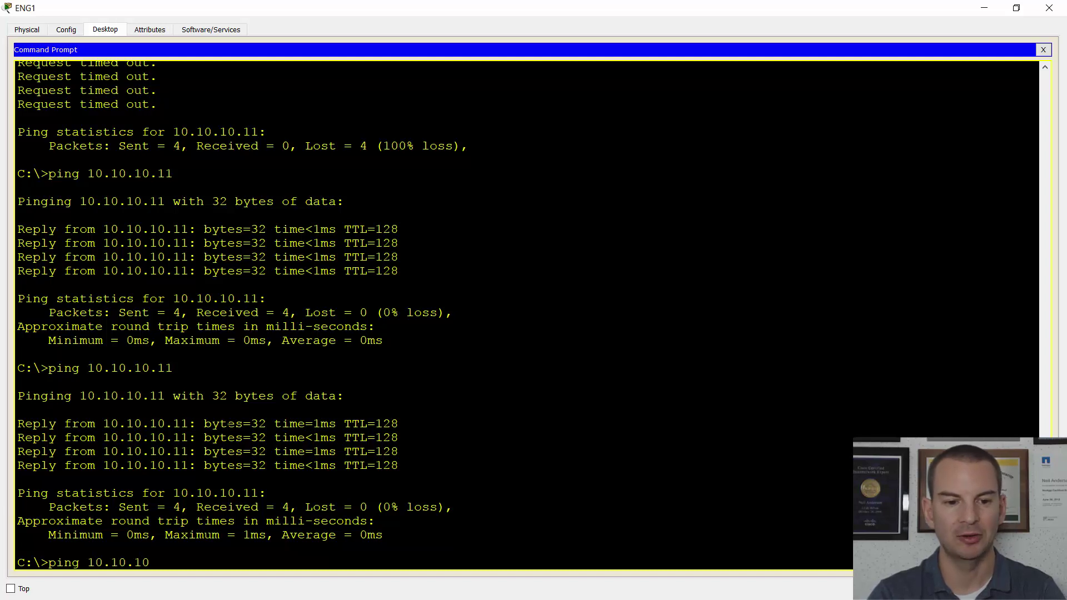
text(.12)
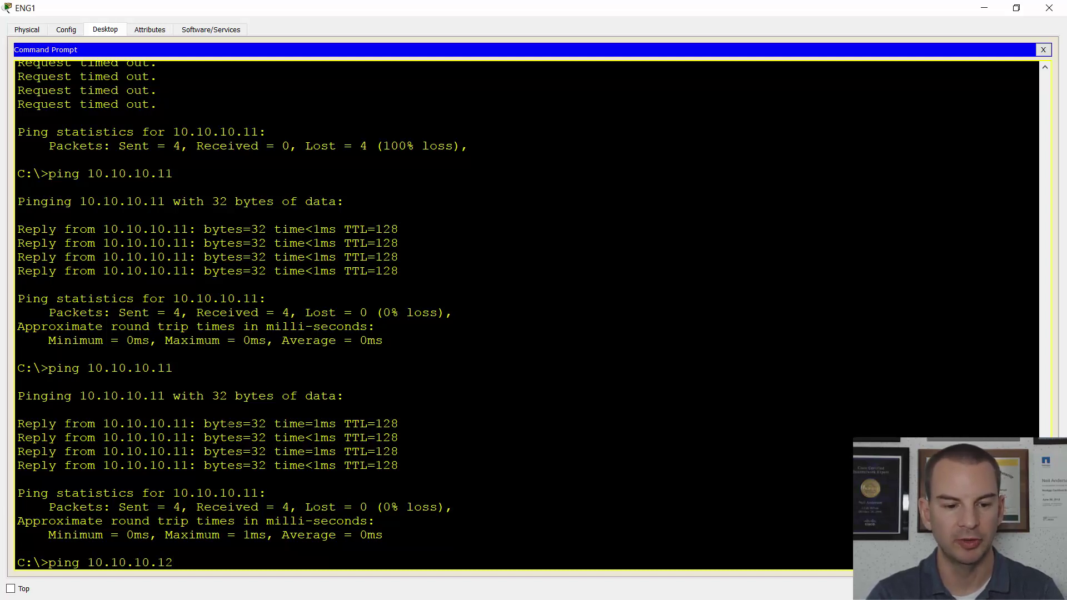
key(alt+Tab)
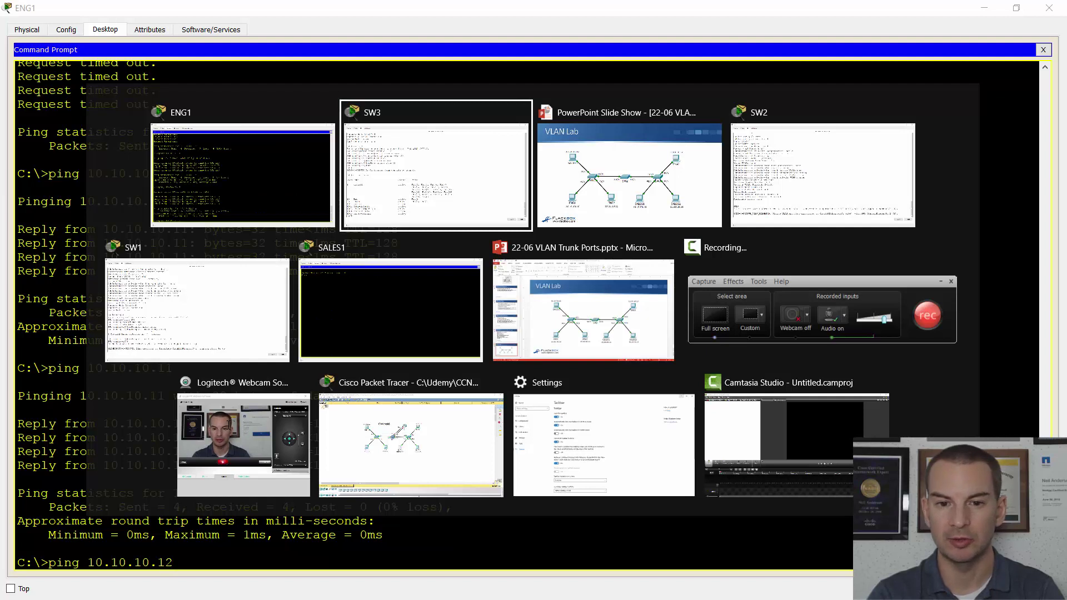
key(alt+Tab)
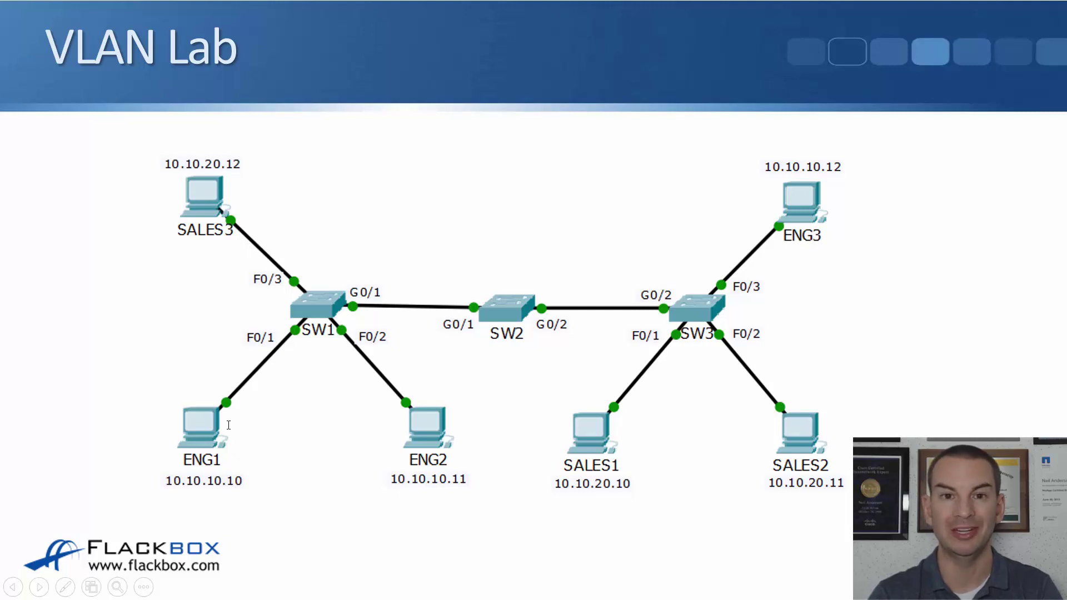
key(alt+Tab)
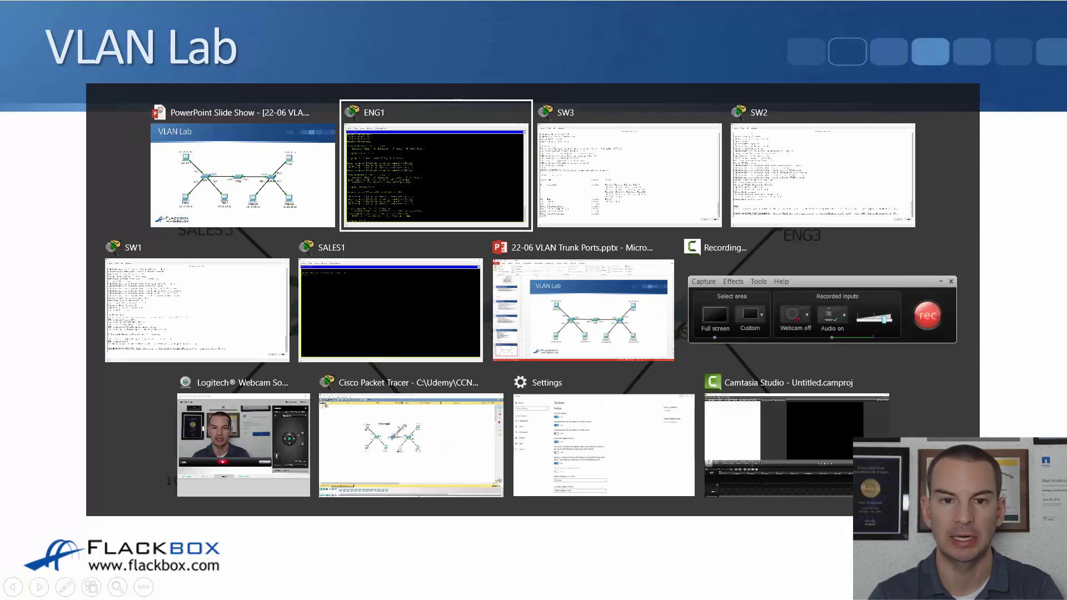
key(Return)
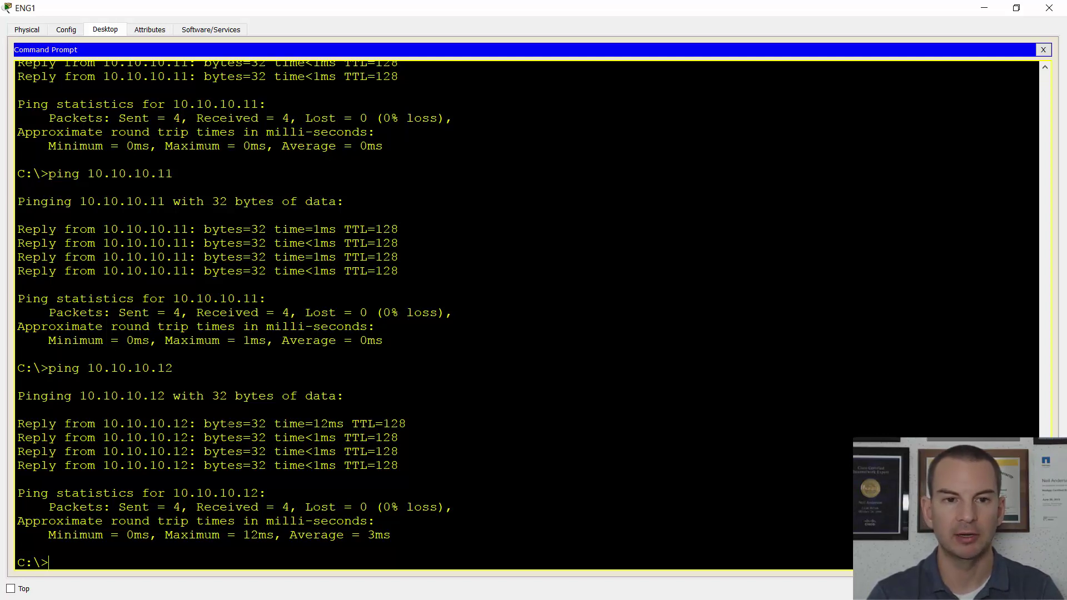
Switch to the SALES1 command prompt and ping SALES3 at 10.10.20.12, consulting the VLAN Lab slide for its address before running the command
key(alt+Tab)
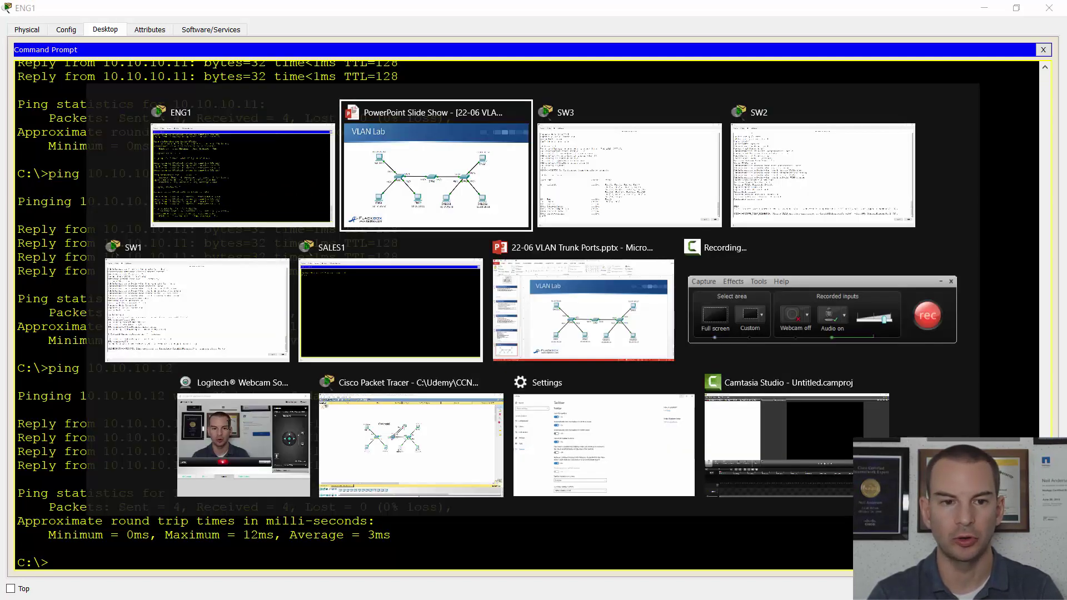
key(alt+Tab)
key(alt+Tab)
key(alt+Tab)
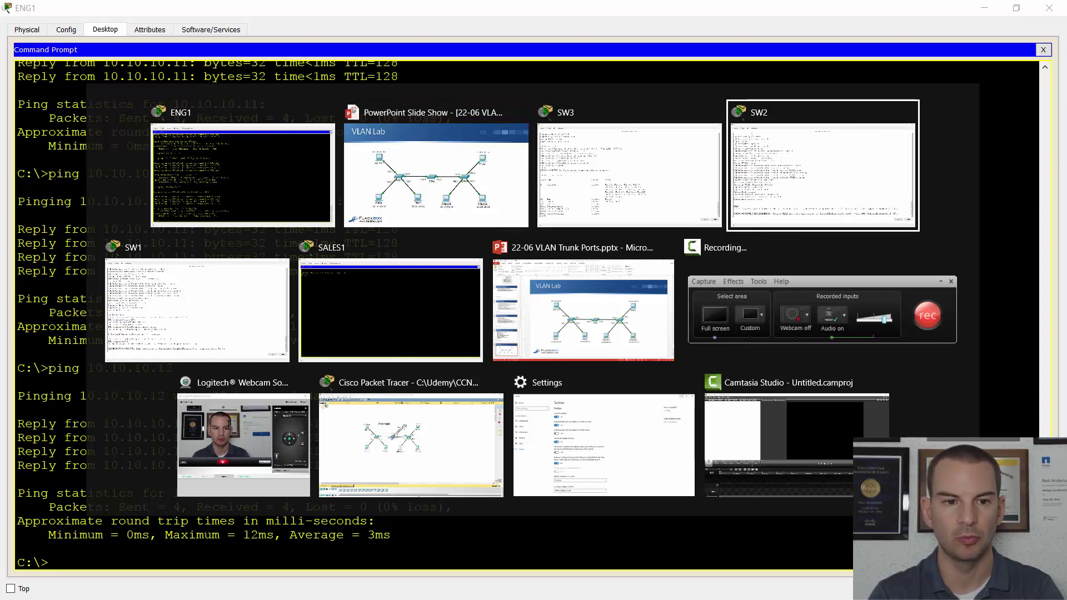
key(alt+Tab)
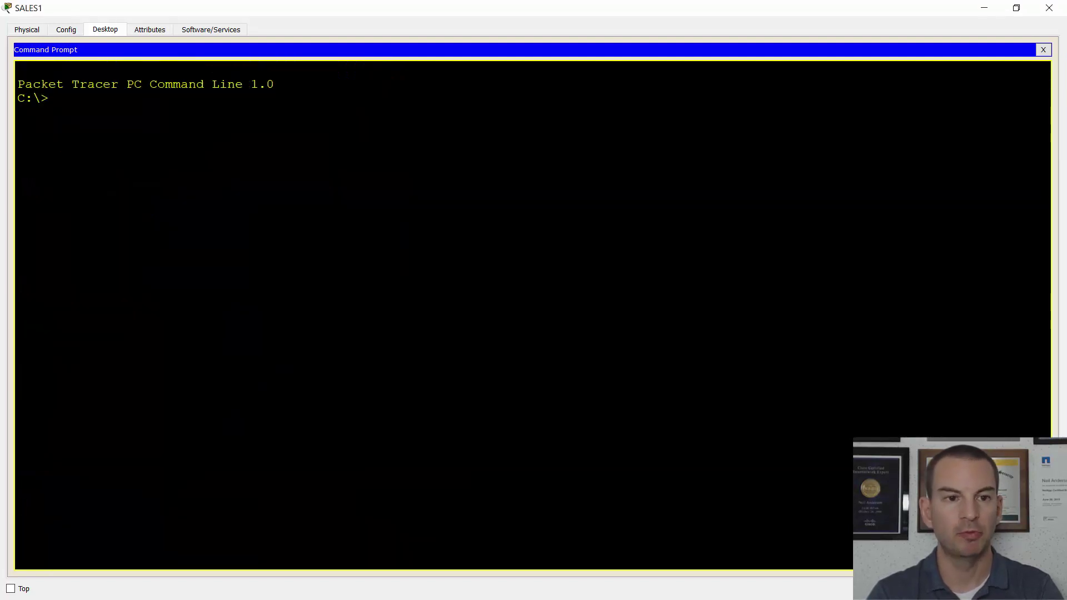
key(alt+Tab)
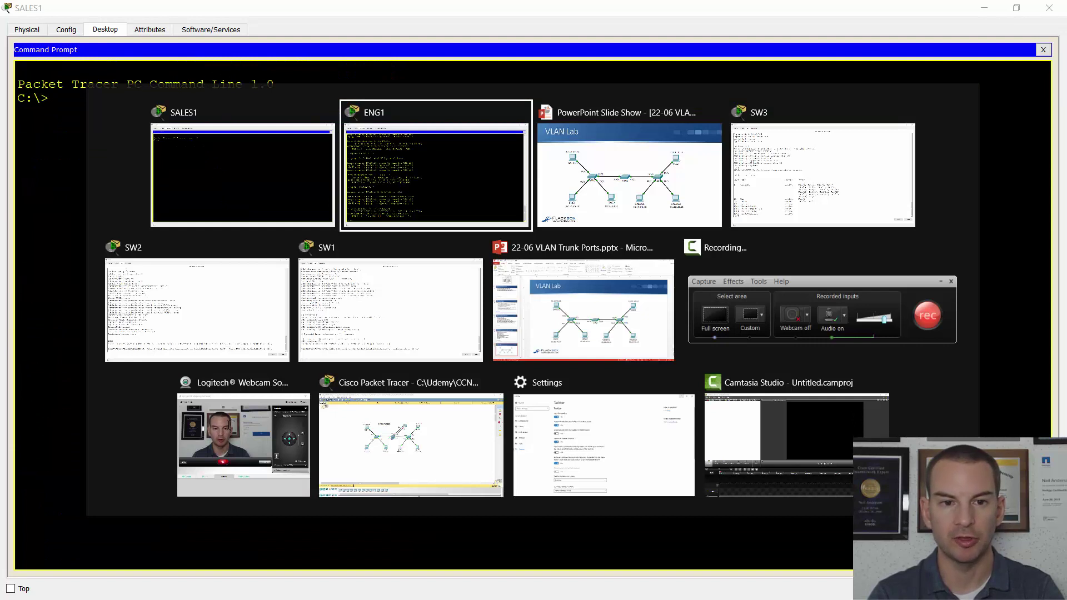
key(alt+Tab)
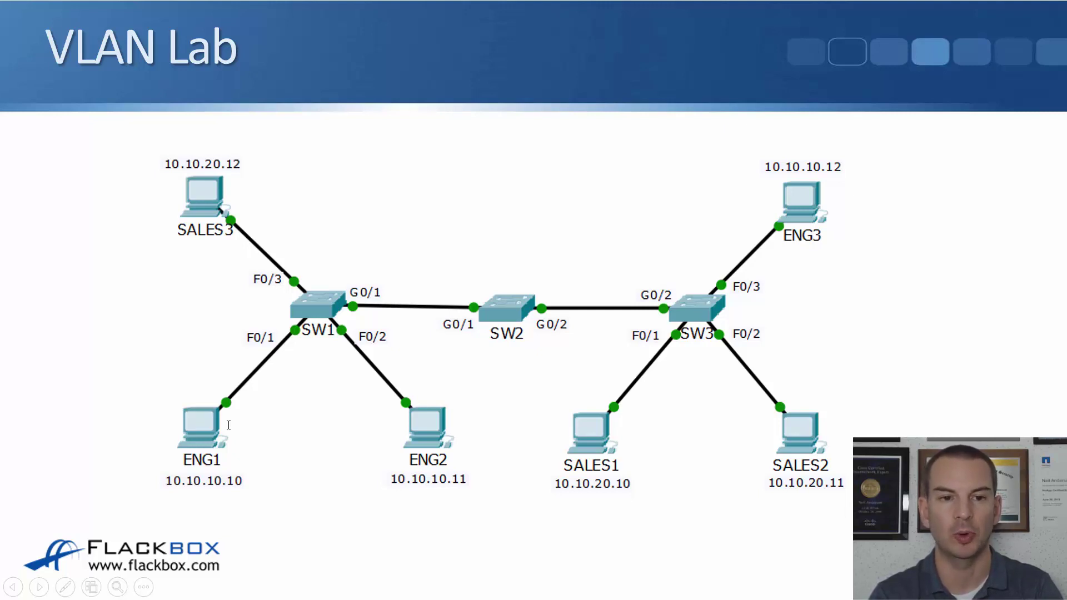
key(alt+Tab)
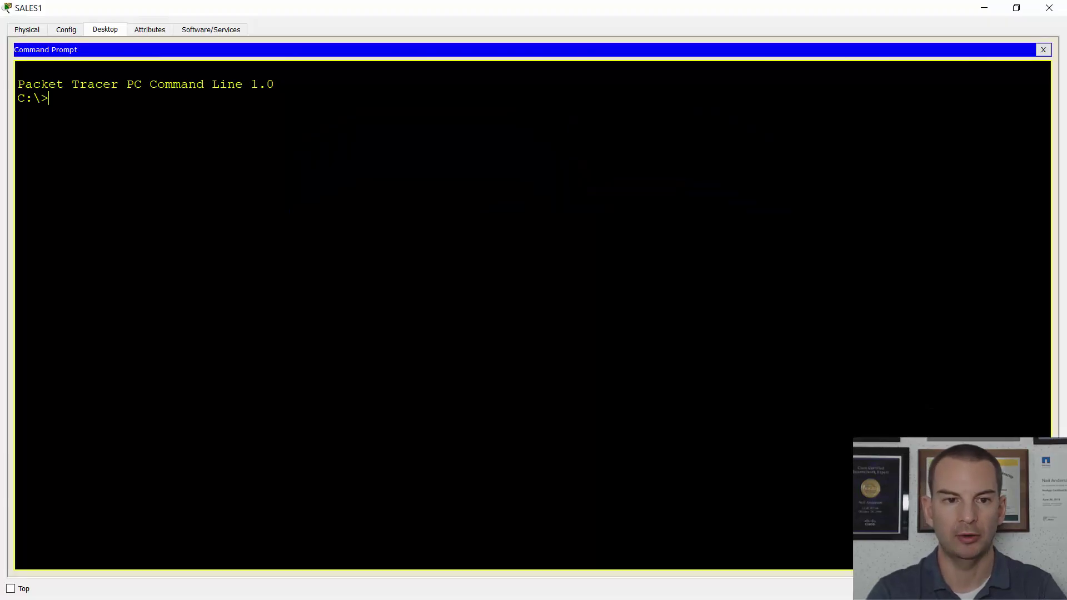
text(ping 10.)
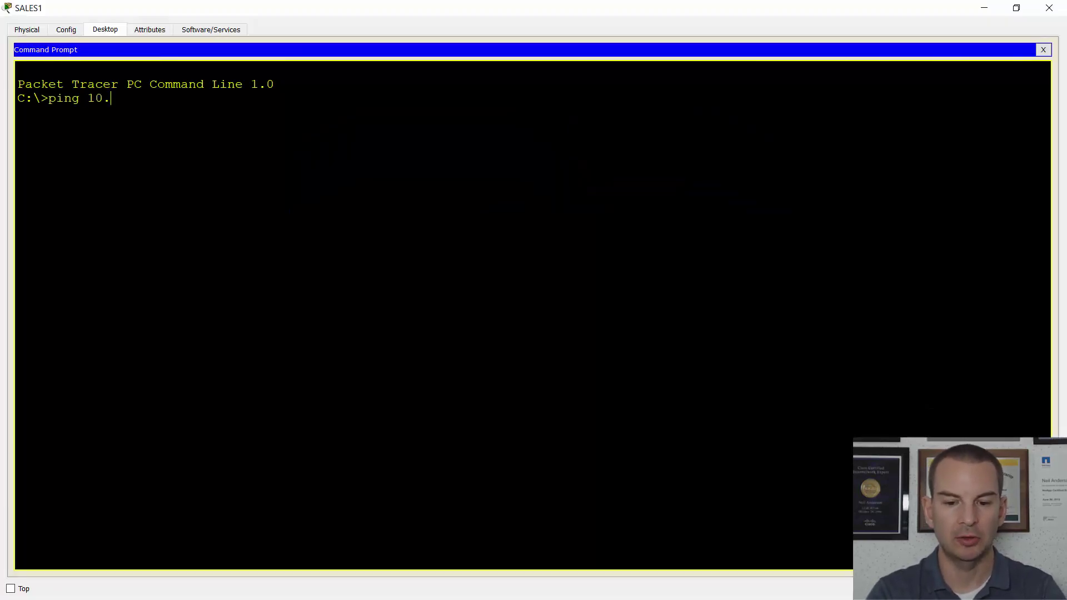
text(10.20.12)
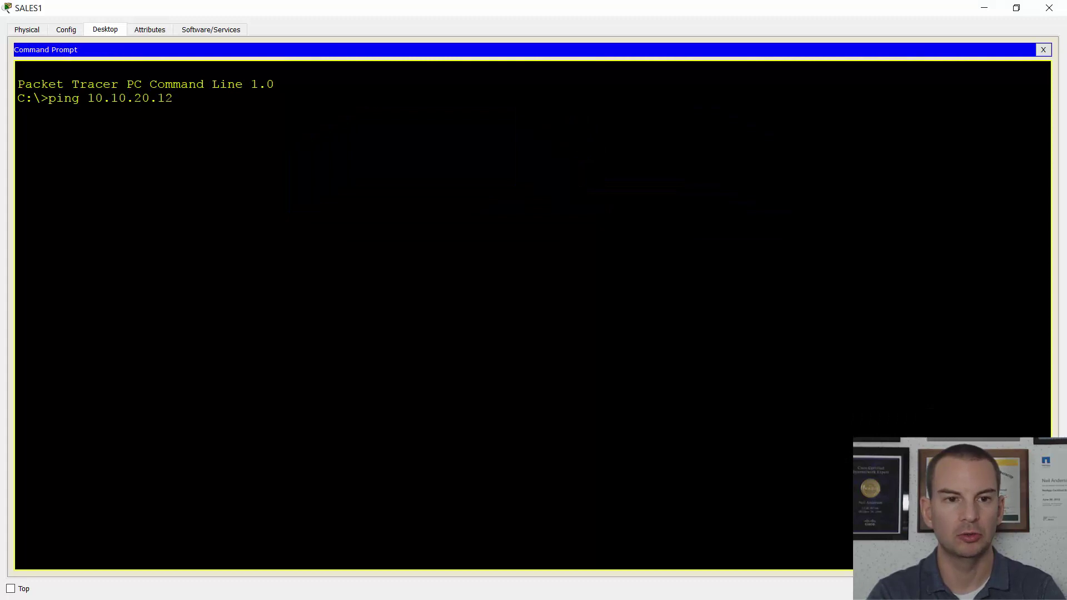
key(Return)
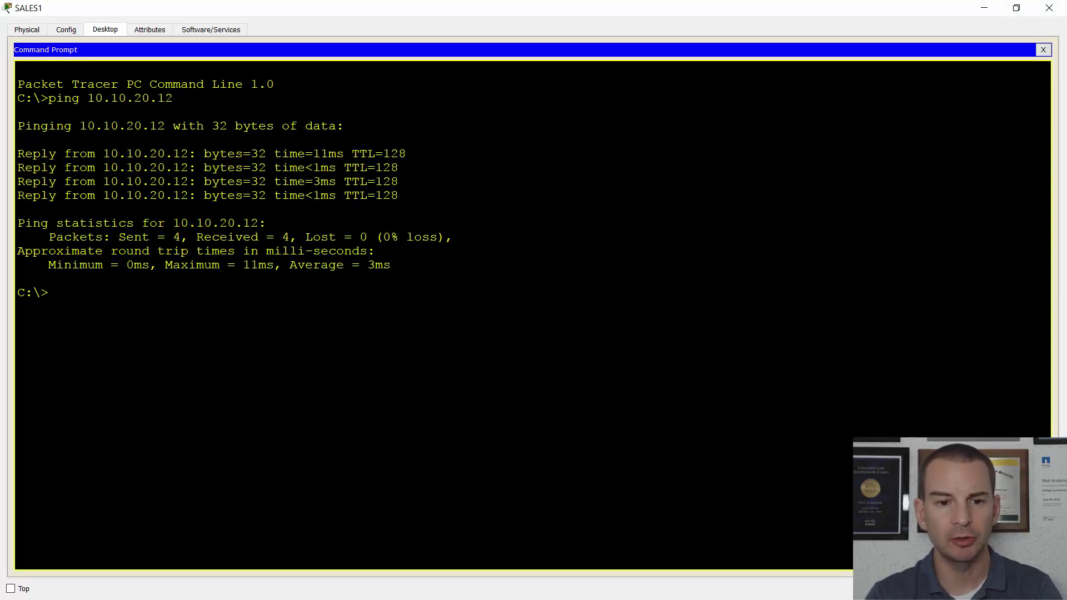
Check the VLAN Lab slide, return to the ENG1 command prompt and test inter-VLAN connectivity by pinging SALES2 at 10.10.20.11
key(alt+Tab)
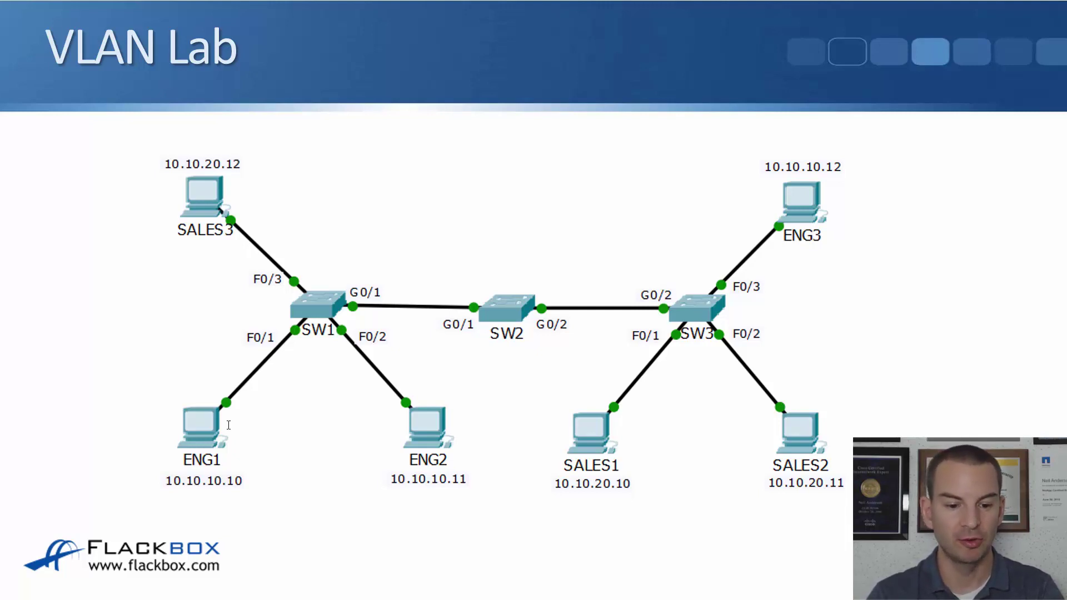
key(alt+Tab)
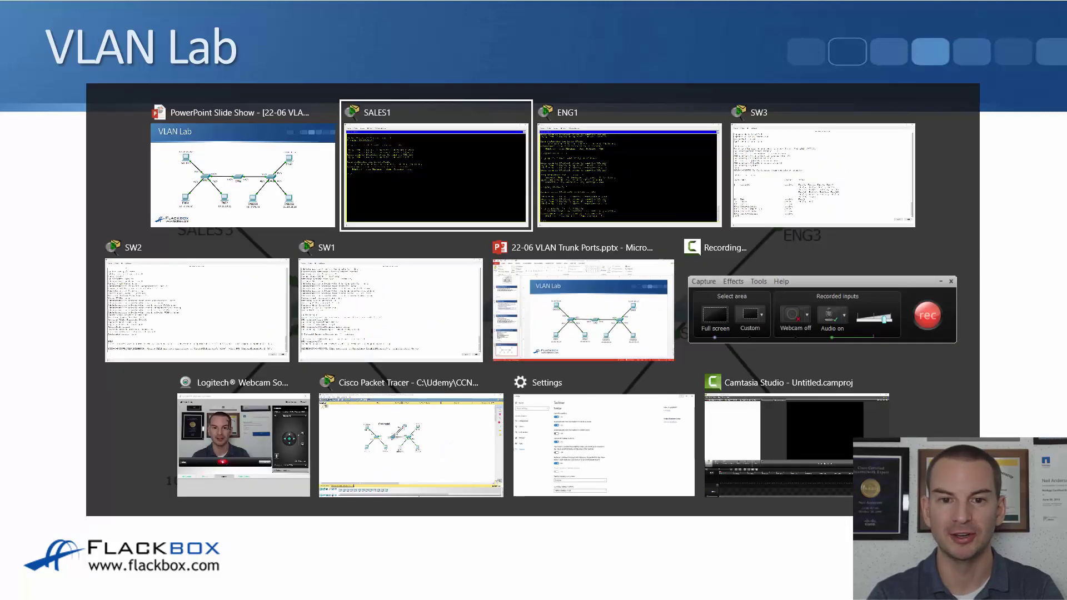
key(Tab)
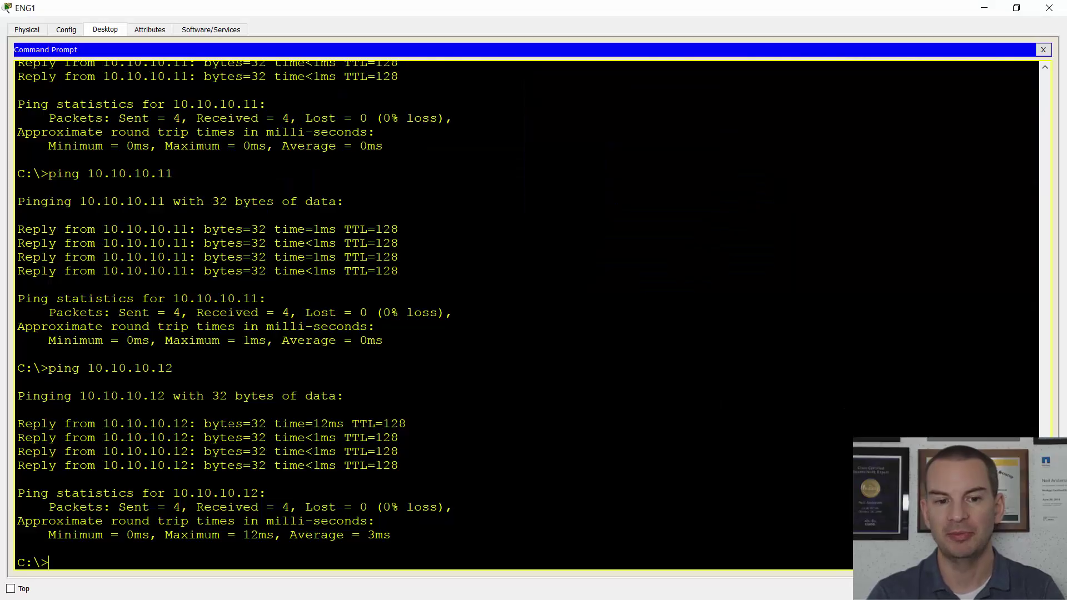
text(ping 1)
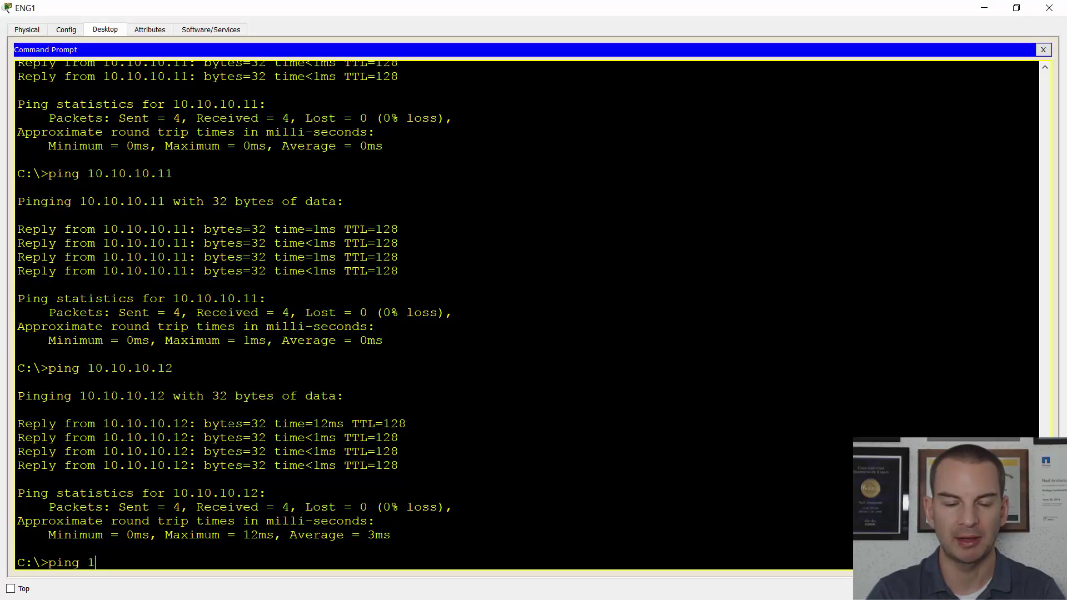
text(0.10.)
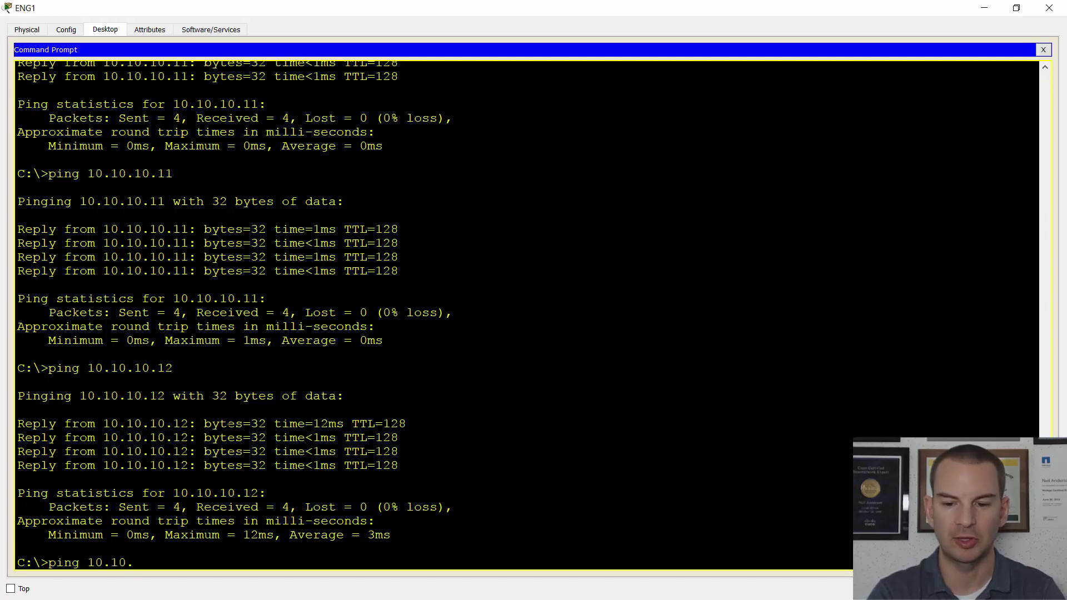
text(20.11)
key(Return)
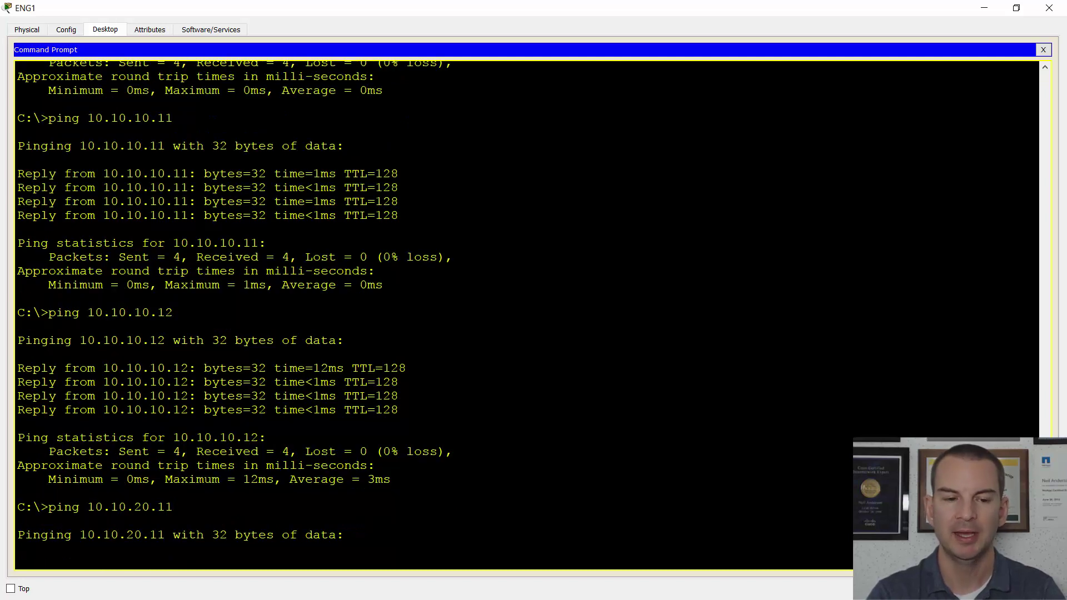